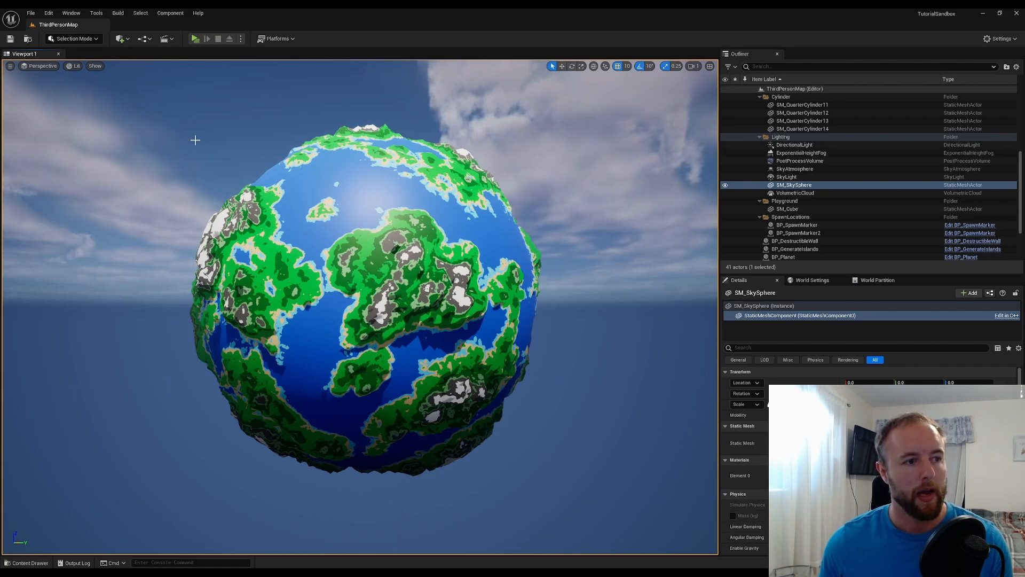
Examine the planet's mesh in the viewport's Wireframe view mode and return the viewport to Lit
{"action": "left_click", "coordinate": [70, 67]}
{"action": "left_click", "coordinate": [102, 116]}
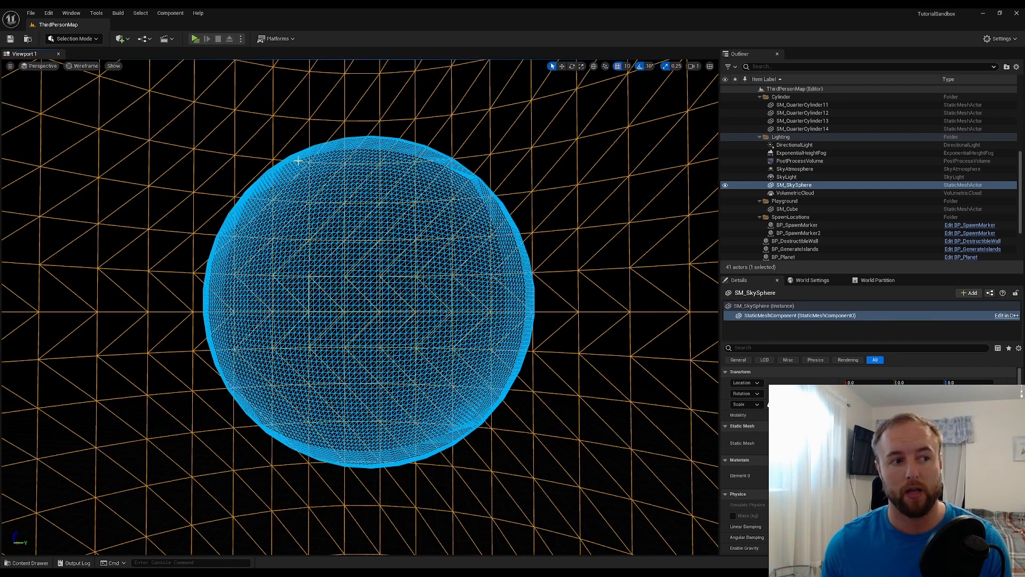
{"action": "left_click", "coordinate": [80, 67]}
{"action": "left_click", "coordinate": [111, 97]}
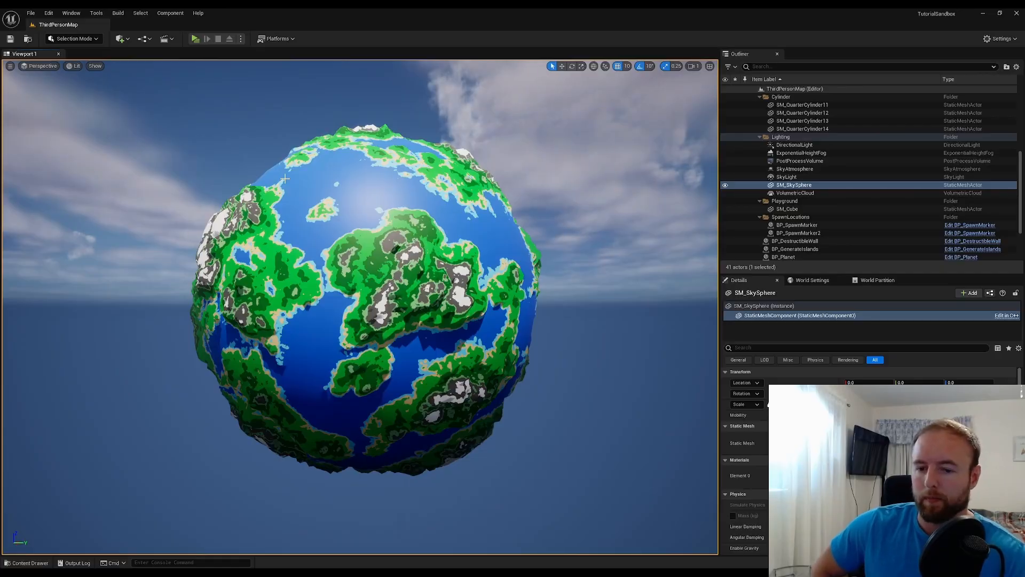
Open the M_TerrainBasic material from the GeometryScripts/Planet folder in a maximized editor, showing the graph area beside the material output node
{"action": "key", "text": "ctrl+space"}
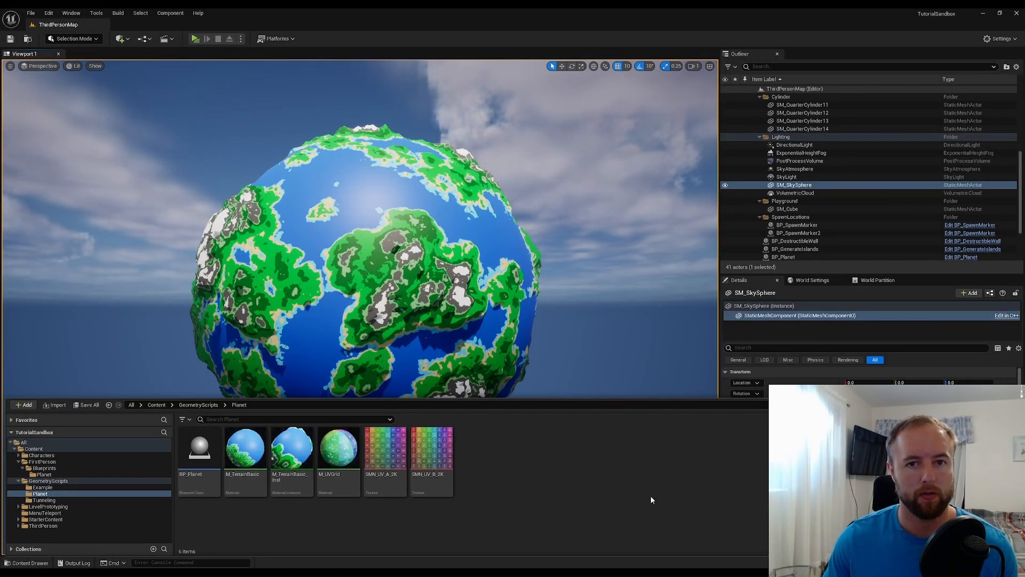
{"action": "double_click", "coordinate": [247, 455]}
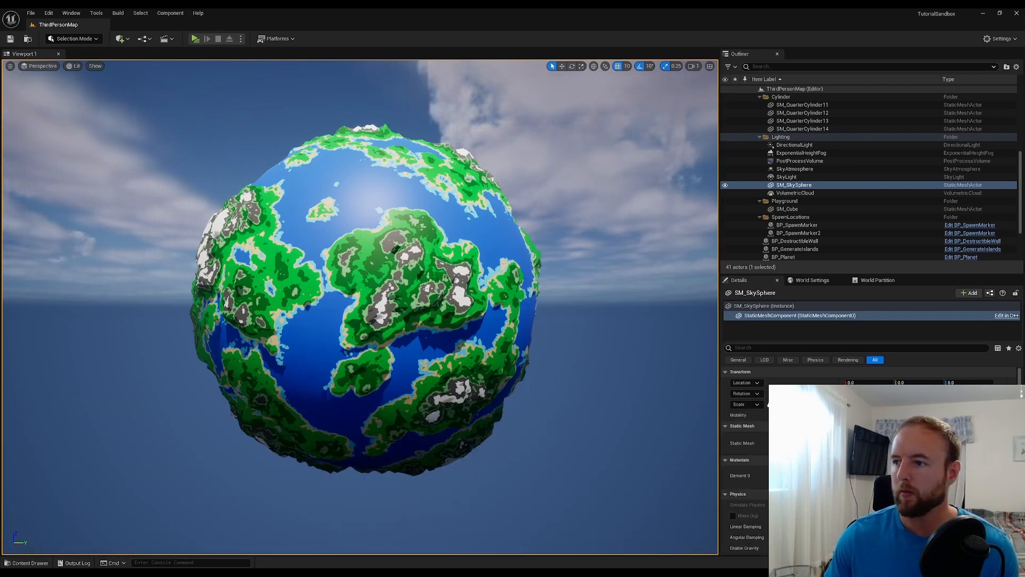
{"action": "double_click", "coordinate": [575, 124]}
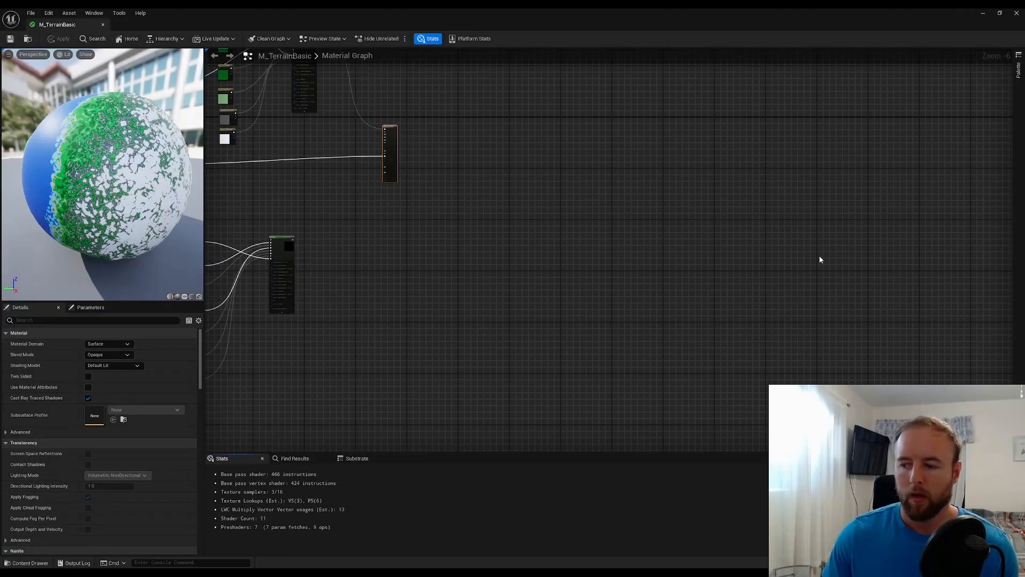
{"action": "right_click_drag", "start_coordinate": [554, 200], "coordinate": [738, 295]}
{"action": "scroll", "coordinate": [616, 238], "scroll_direction": "down", "scroll_amount": 2}
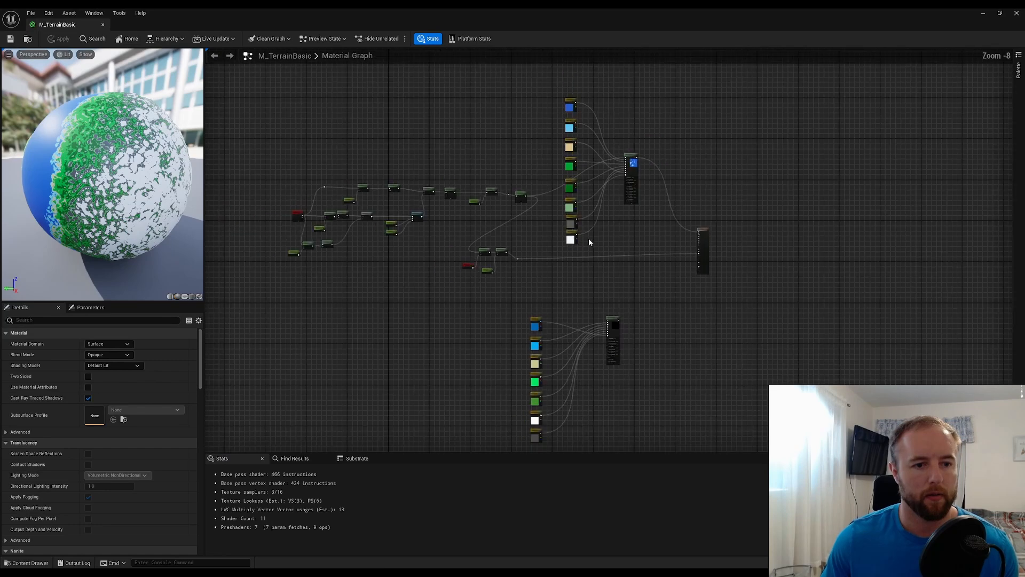
{"action": "right_click_drag", "start_coordinate": [588, 238], "coordinate": [612, 265]}
{"action": "double_click", "coordinate": [445, 11]}
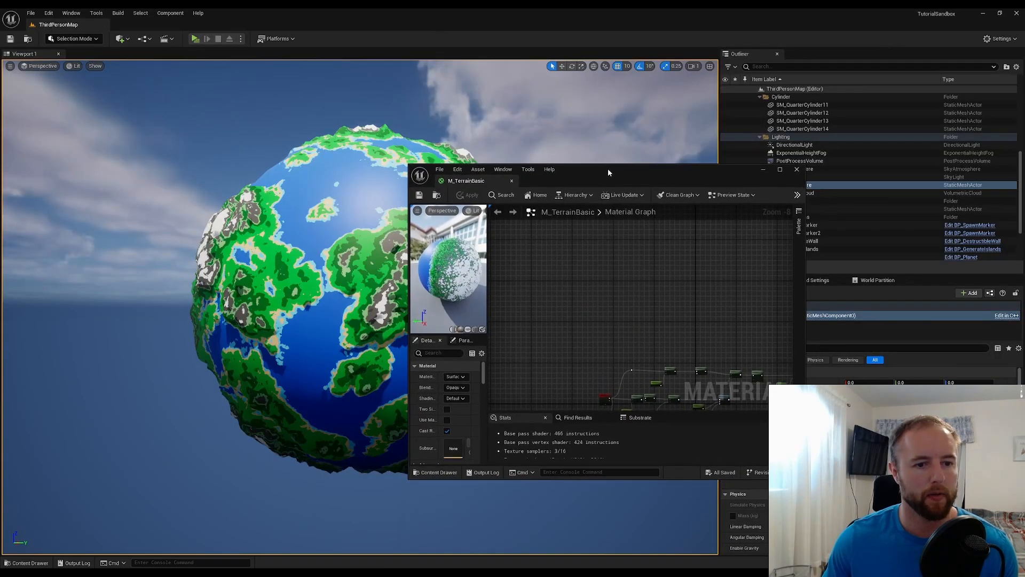
{"action": "double_click", "coordinate": [608, 169]}
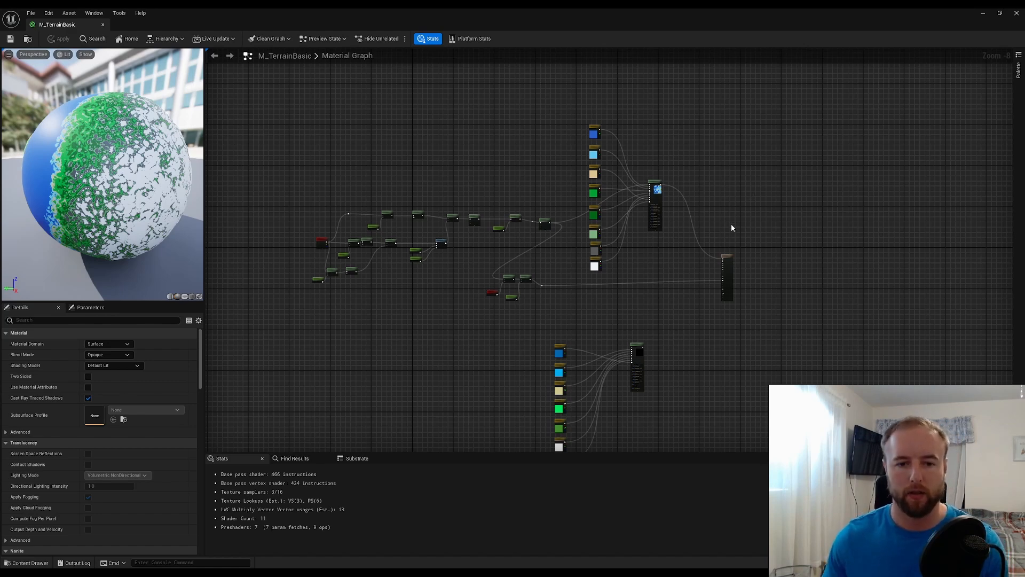
{"action": "scroll", "coordinate": [734, 230], "scroll_direction": "up", "scroll_amount": 6}
{"action": "left_click_drag", "start_coordinate": [671, 267], "coordinate": [823, 260]}
{"action": "left_click", "coordinate": [792, 218]}
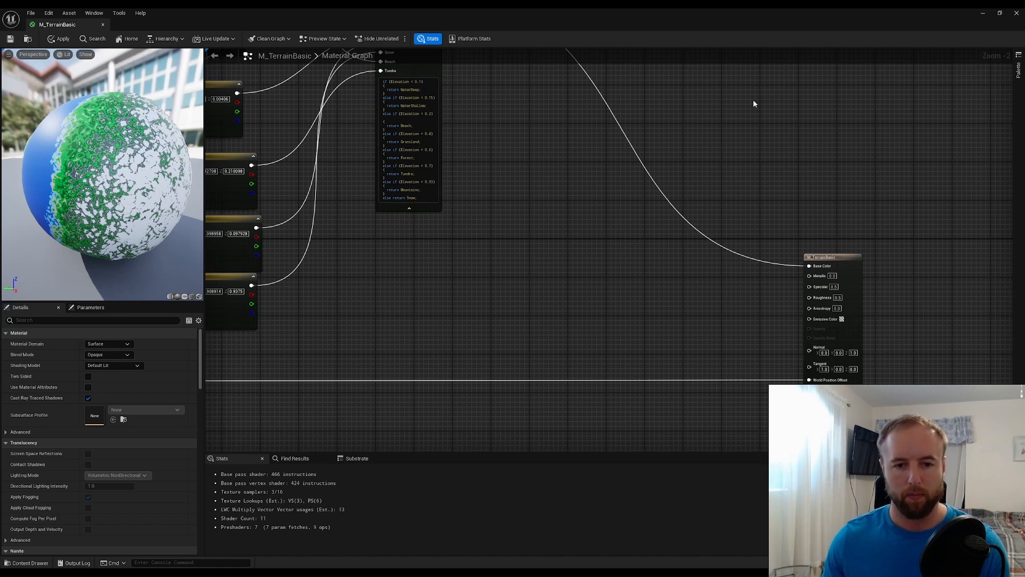
{"action": "left_click", "coordinate": [568, 208]}
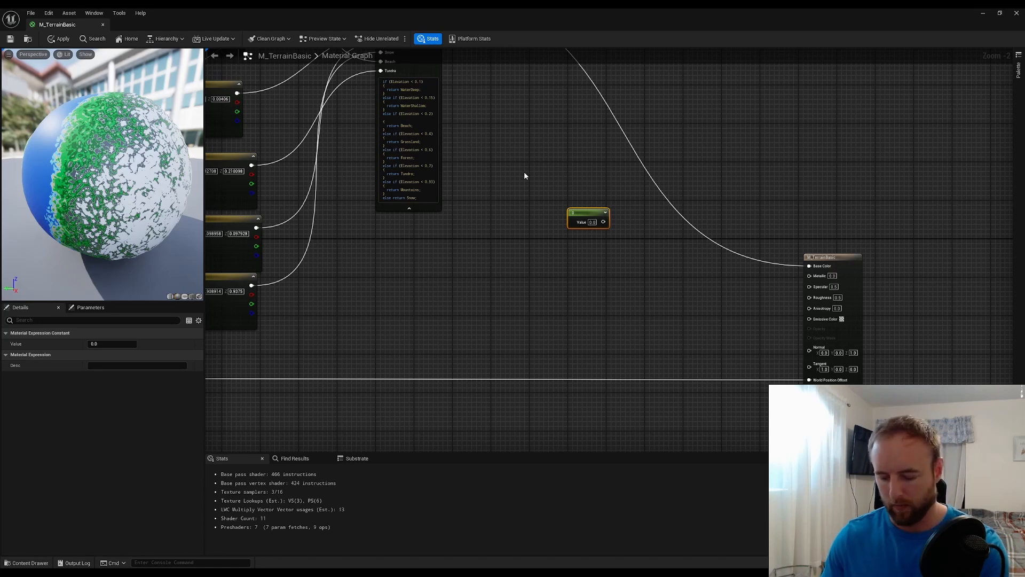
{"action": "key", "text": "Delete"}
Add a Constant3Vector node in the empty area before the material output and set its B value to 1
{"action": "left_click", "coordinate": [501, 160]}
{"action": "left_click_drag", "start_coordinate": [507, 170], "coordinate": [533, 177]}
{"action": "left_click", "coordinate": [127, 375]}
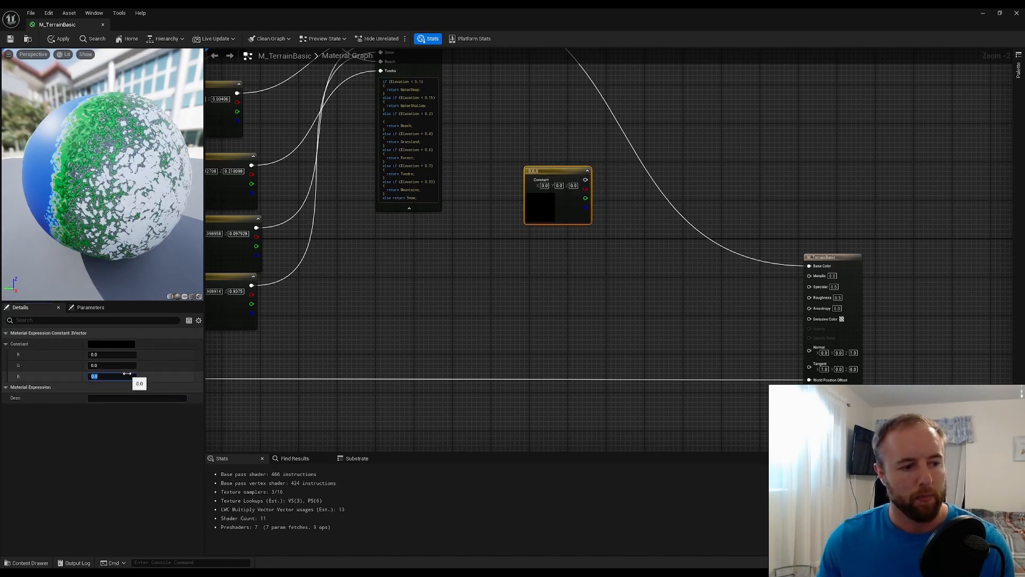
{"action": "type", "text": "1"}
{"action": "key", "text": "Return"}
{"action": "left_click", "coordinate": [563, 300]}
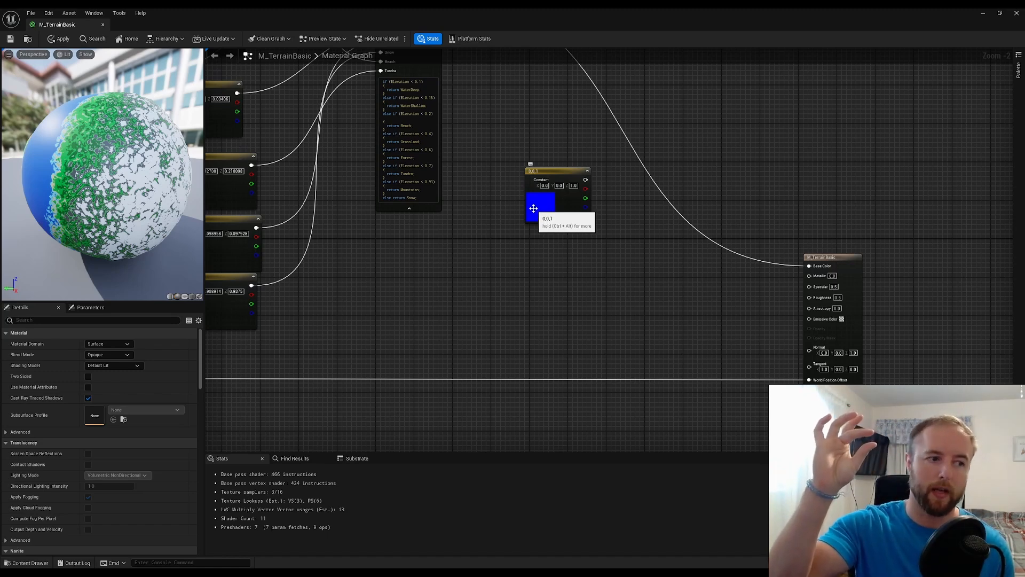
Add a Transform vector node (Tangent Space to World Space) fed by the 0,0,1 constant's output
{"action": "left_click_drag", "start_coordinate": [550, 170], "coordinate": [607, 195]}
{"action": "left_click", "coordinate": [633, 190]}
{"action": "right_click", "coordinate": [643, 196]}
{"action": "left_click", "coordinate": [581, 177]}
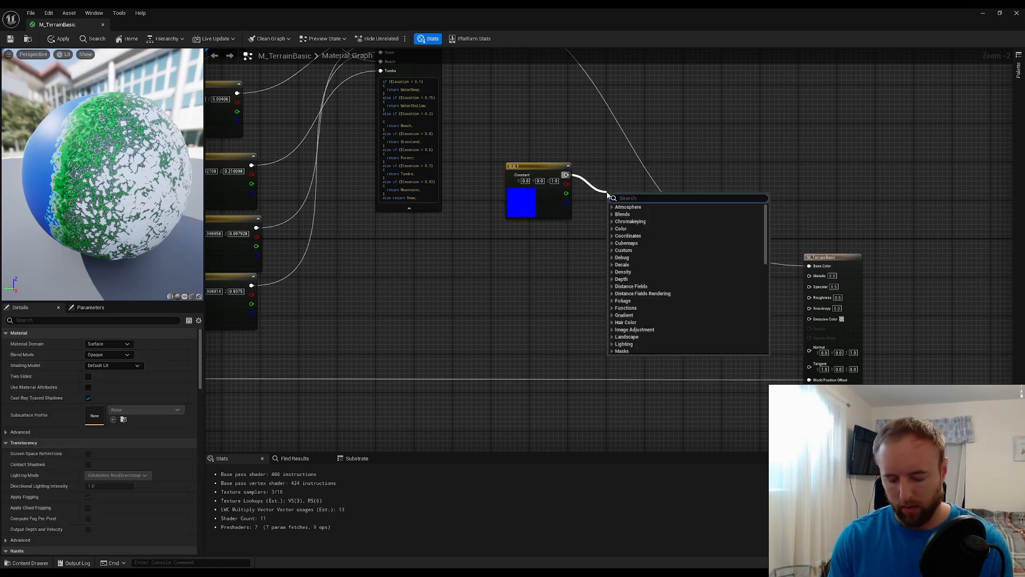
{"action": "type", "text": "to world space"}
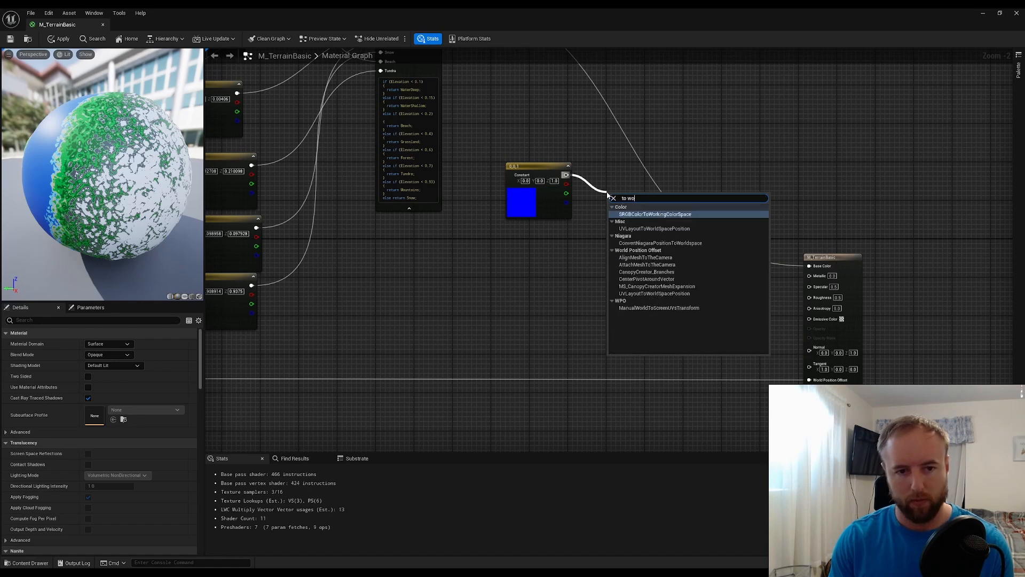
{"action": "key", "text": "BackSpace"}
{"action": "key", "text": "BackSpace"}
{"action": "key", "text": "BackSpace"}
{"action": "key", "text": "BackSpace"}
{"action": "key", "text": "BackSpace"}
{"action": "key", "text": "BackSpace"}
{"action": "key", "text": "BackSpace"}
{"action": "key", "text": "BackSpace"}
{"action": "key", "text": "BackSpace"}
{"action": "key", "text": "BackSpace"}
{"action": "key", "text": "BackSpace"}
{"action": "key", "text": "BackSpace"}
{"action": "key", "text": "BackSpace"}
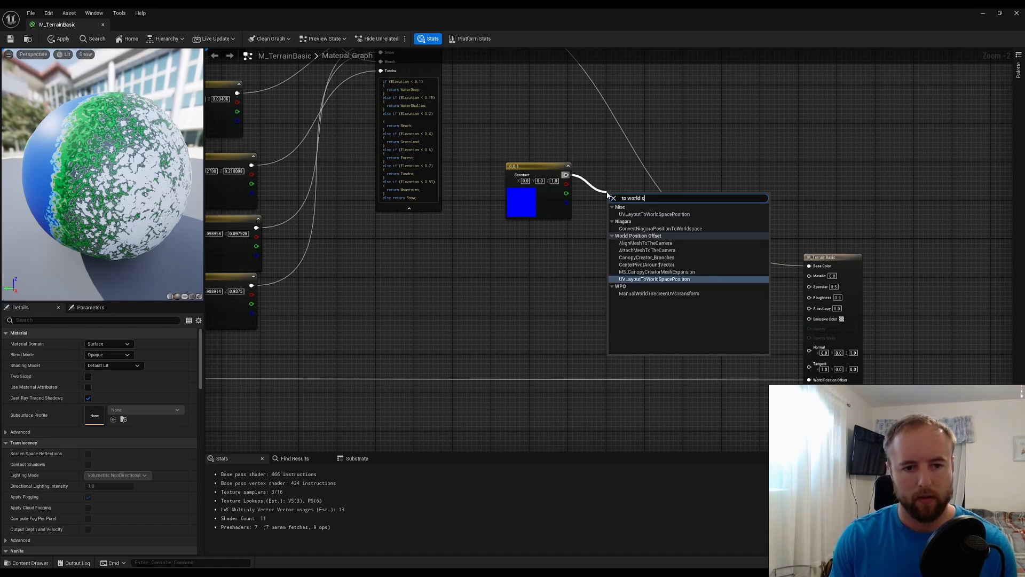
{"action": "type", "text": "transform"}
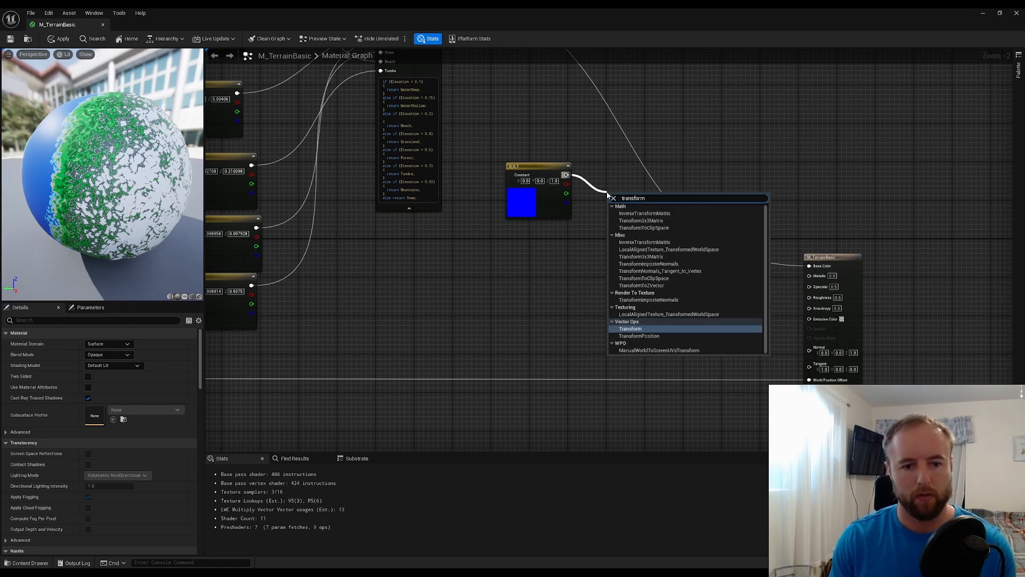
{"action": "key", "text": "Return"}
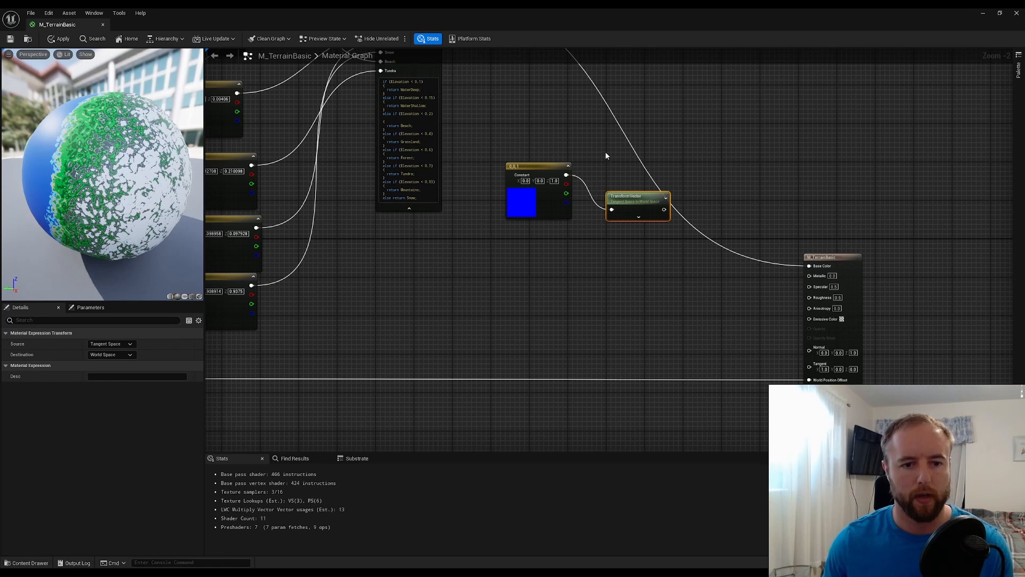
Move the 0,0,1 constant and the TransformVector node together to free space clear of the Base Color wire
{"action": "scroll", "coordinate": [607, 155], "scroll_direction": "up", "scroll_amount": 2}
{"action": "left_click_drag", "start_coordinate": [642, 229], "coordinate": [622, 196]}
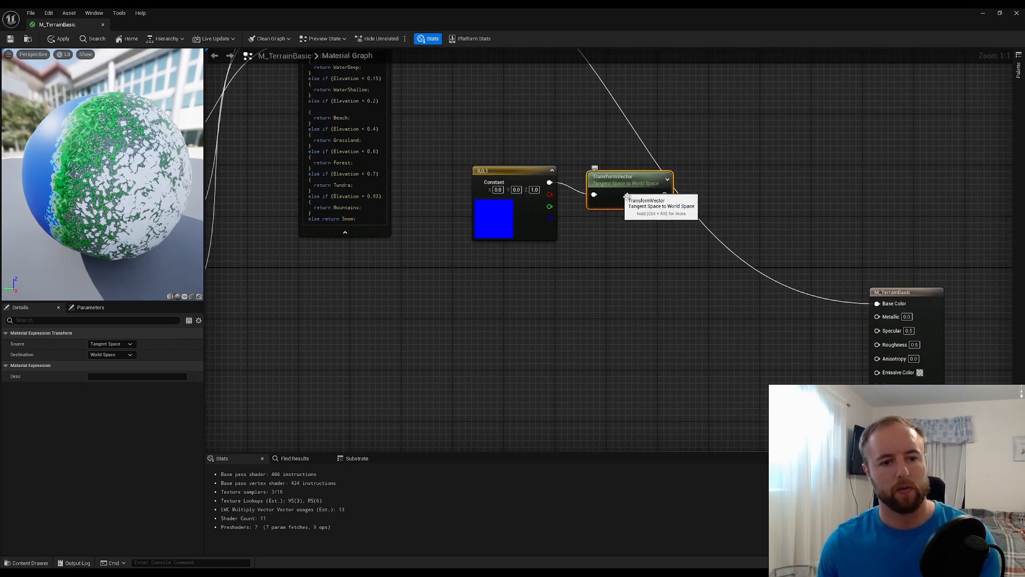
{"action": "left_click_drag", "start_coordinate": [639, 287], "coordinate": [509, 196]}
{"action": "left_click_drag", "start_coordinate": [615, 185], "coordinate": [518, 287]}
{"action": "left_click", "coordinate": [647, 282]}
{"action": "right_click_drag", "start_coordinate": [647, 282], "coordinate": [682, 272]}
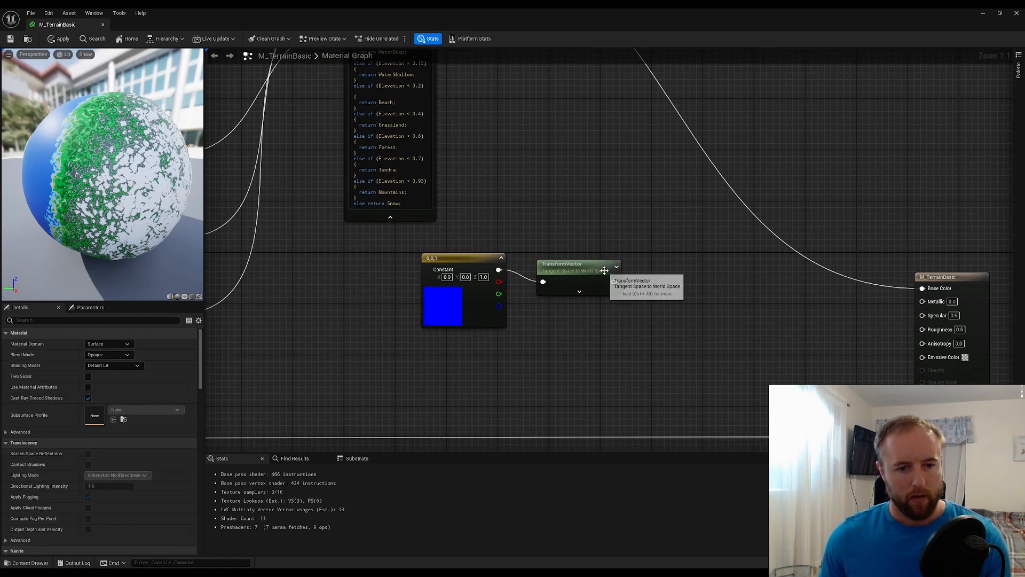
Preview the TransformVector node's result on the material preview sphere
{"action": "right_click_drag", "start_coordinate": [602, 268], "coordinate": [600, 276]}
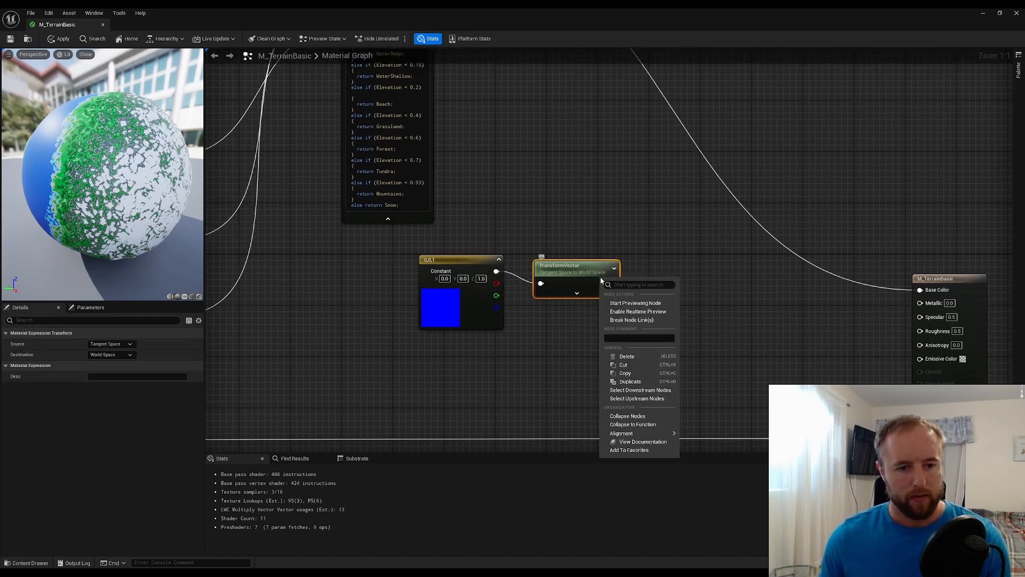
{"action": "left_click", "coordinate": [635, 304]}
{"action": "left_click", "coordinate": [696, 274]}
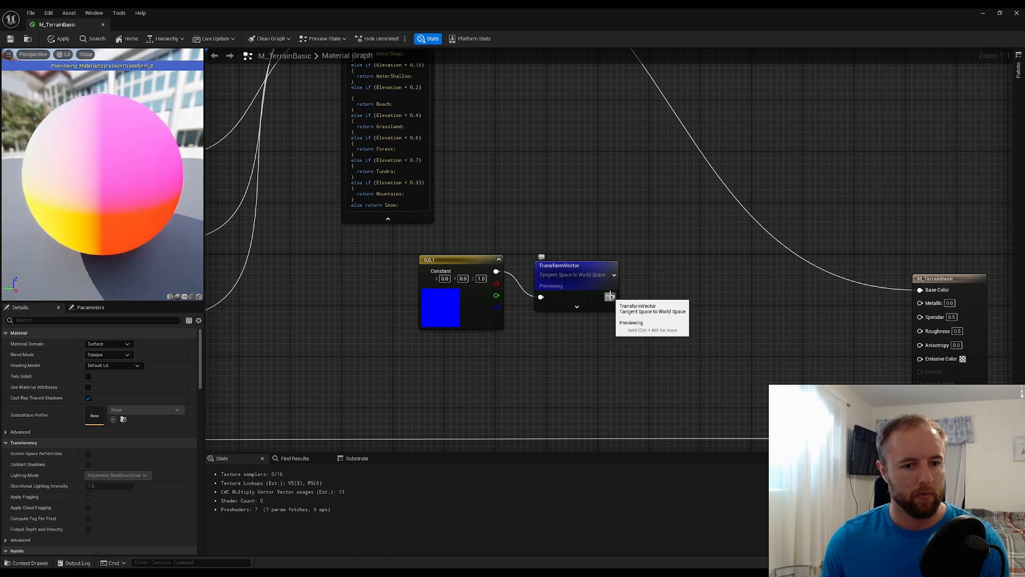
Add a ComponentMask node fed by the TransformVector output, with only the B channel enabled
{"action": "left_click_drag", "start_coordinate": [611, 297], "coordinate": [680, 297]}
{"action": "type", "text": "compon"}
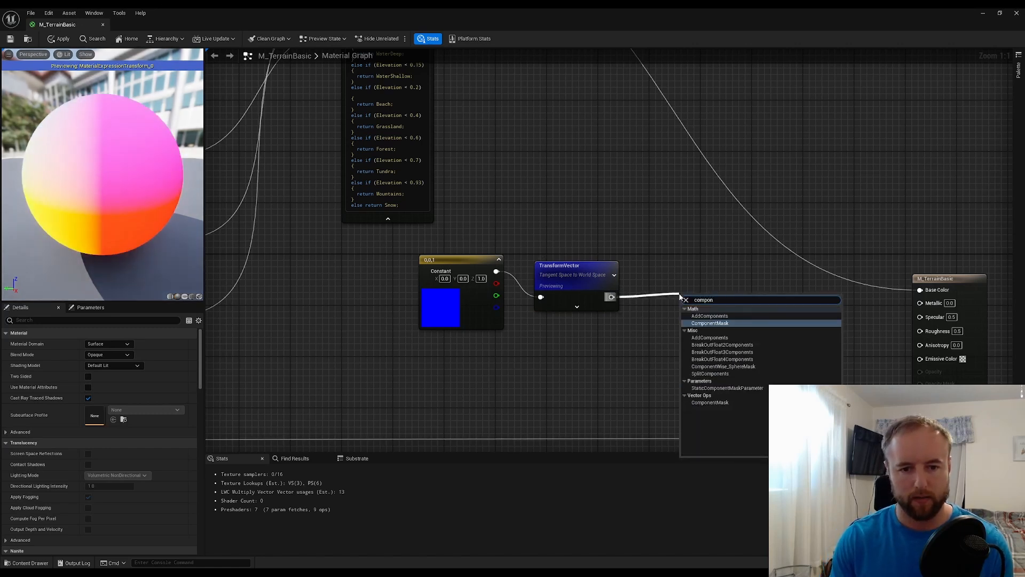
{"action": "key", "text": "Return"}
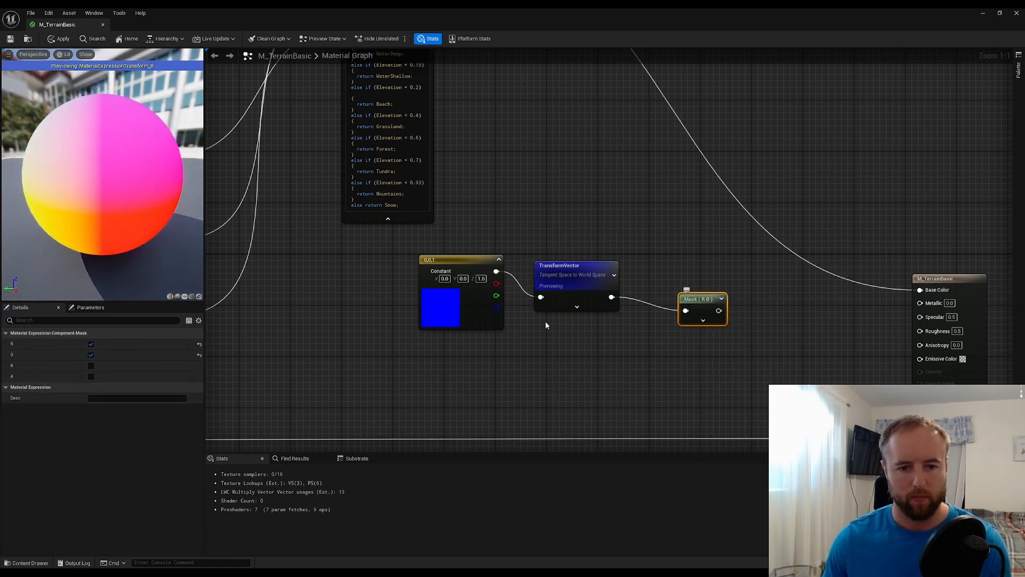
{"action": "left_click", "coordinate": [90, 365]}
{"action": "left_click", "coordinate": [91, 355]}
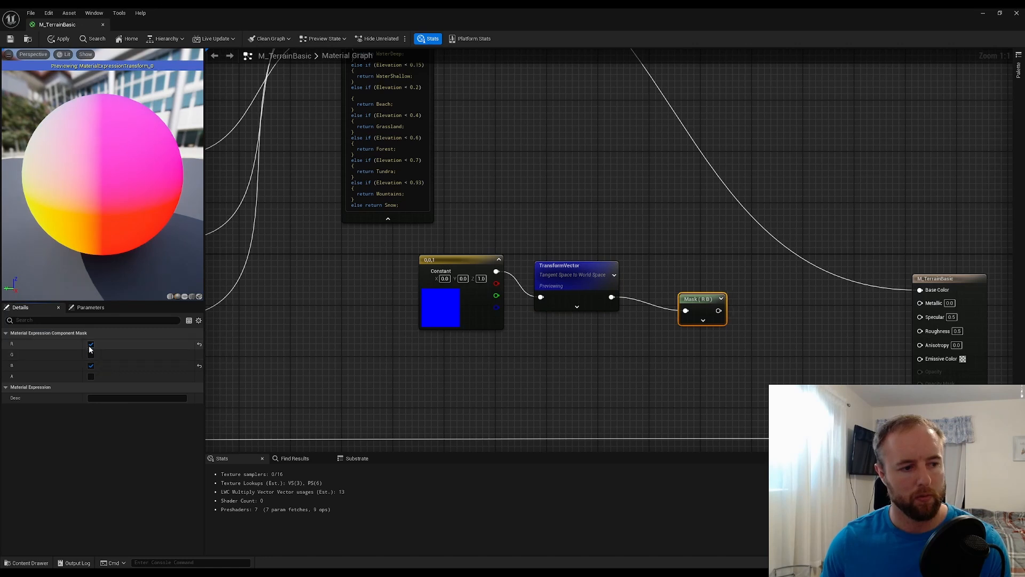
{"action": "left_click", "coordinate": [91, 344]}
Preview the blue-channel mask node on the sphere and line it up level with the TransformVector node
{"action": "right_click", "coordinate": [691, 300]}
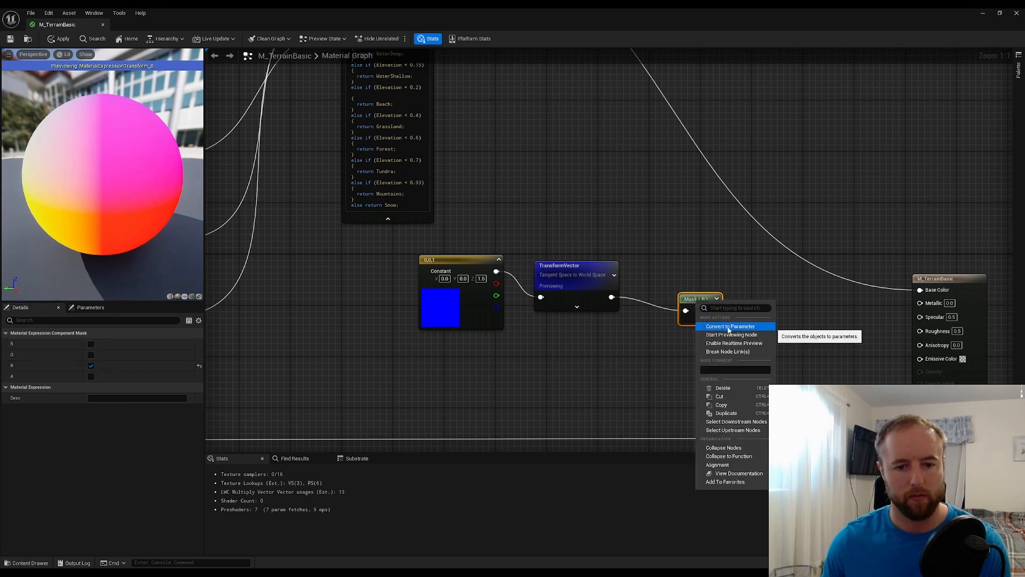
{"action": "left_click", "coordinate": [729, 329]}
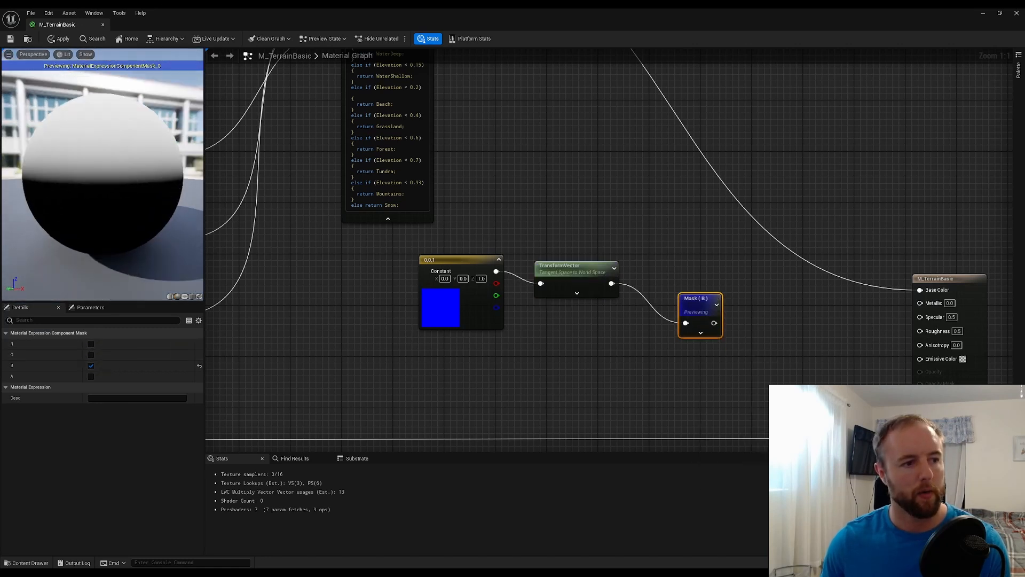
{"action": "scroll", "coordinate": [93, 190], "scroll_direction": "down", "scroll_amount": 5}
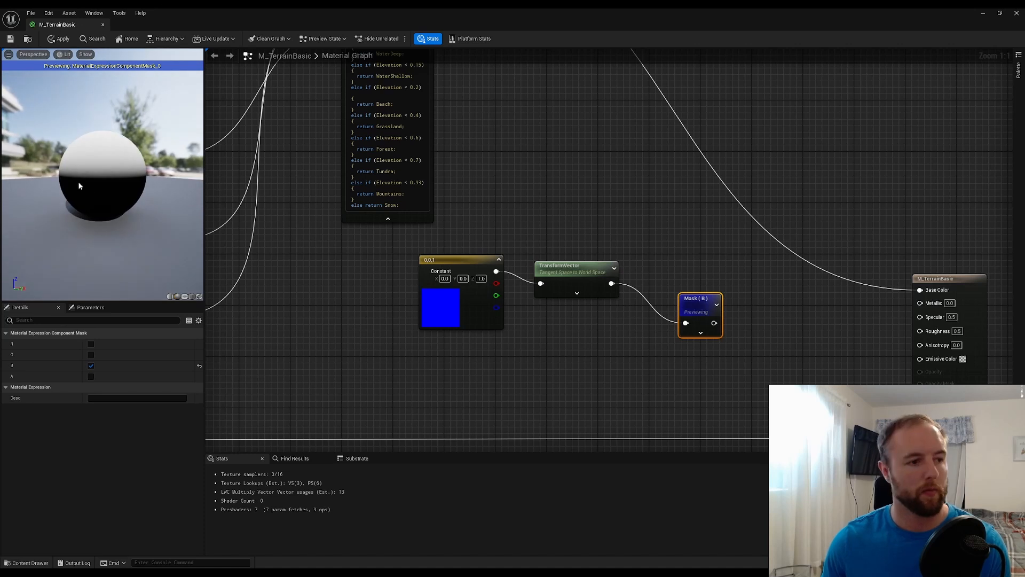
{"action": "left_click", "coordinate": [605, 324]}
{"action": "left_click_drag", "start_coordinate": [699, 309], "coordinate": [688, 276]}
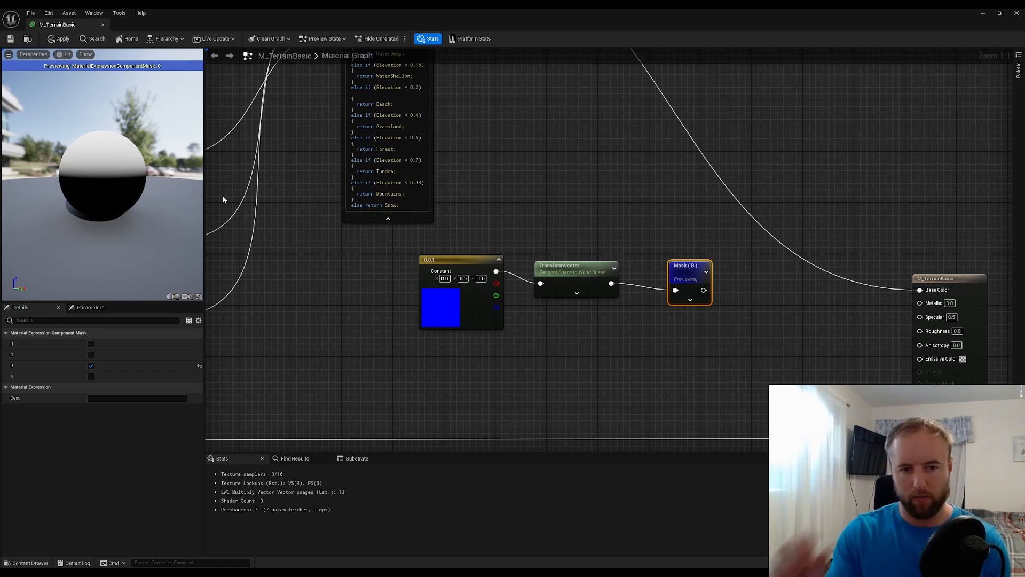
{"action": "left_click", "coordinate": [672, 351]}
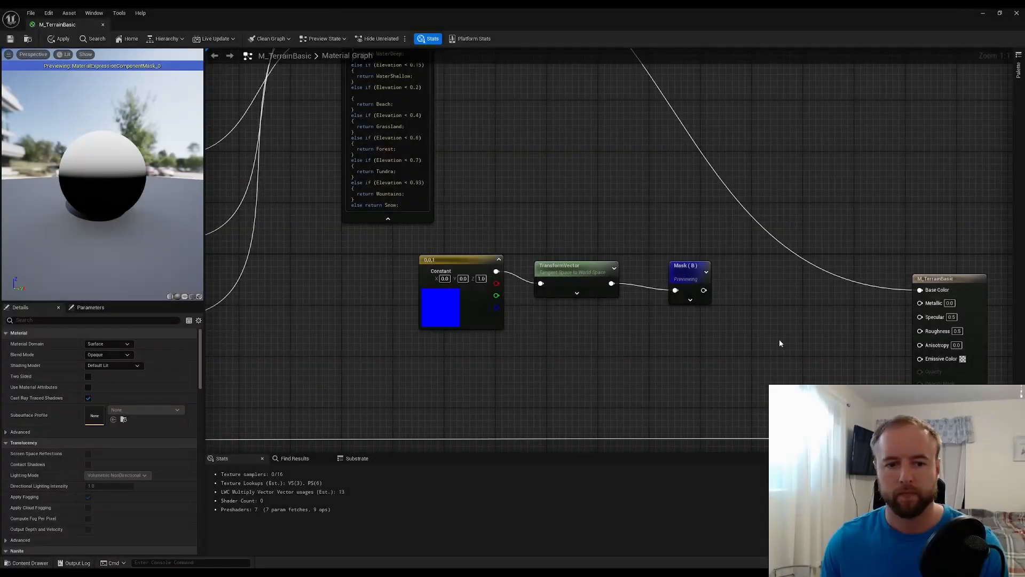
{"action": "left_click", "coordinate": [687, 269]}
{"action": "left_click_drag", "start_coordinate": [680, 266], "coordinate": [673, 266]}
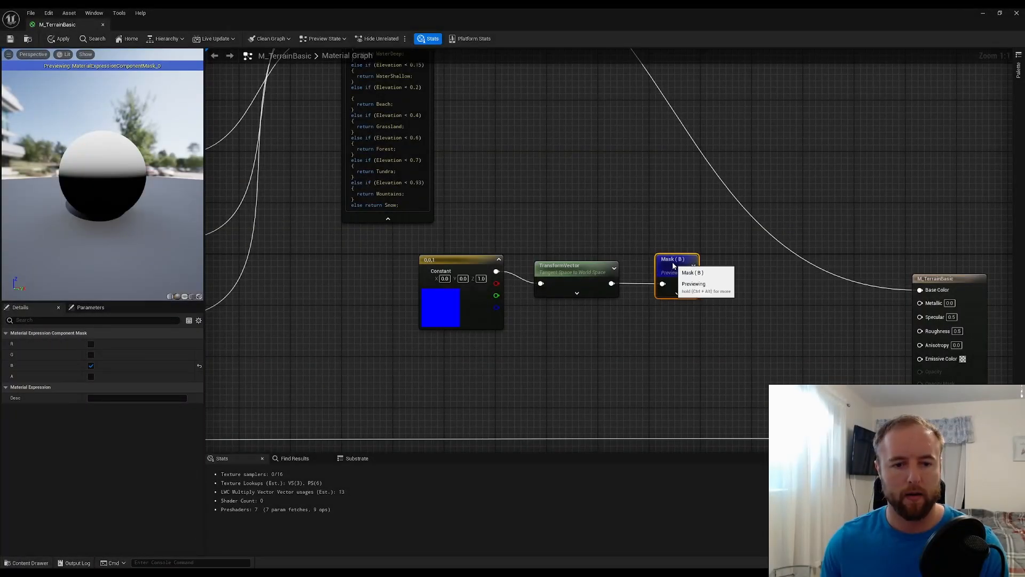
Add a Multiply node after the mask, connect the mask output to input A, and set B to 1.05
{"action": "left_click", "coordinate": [725, 296]}
{"action": "left_click", "coordinate": [731, 289]}
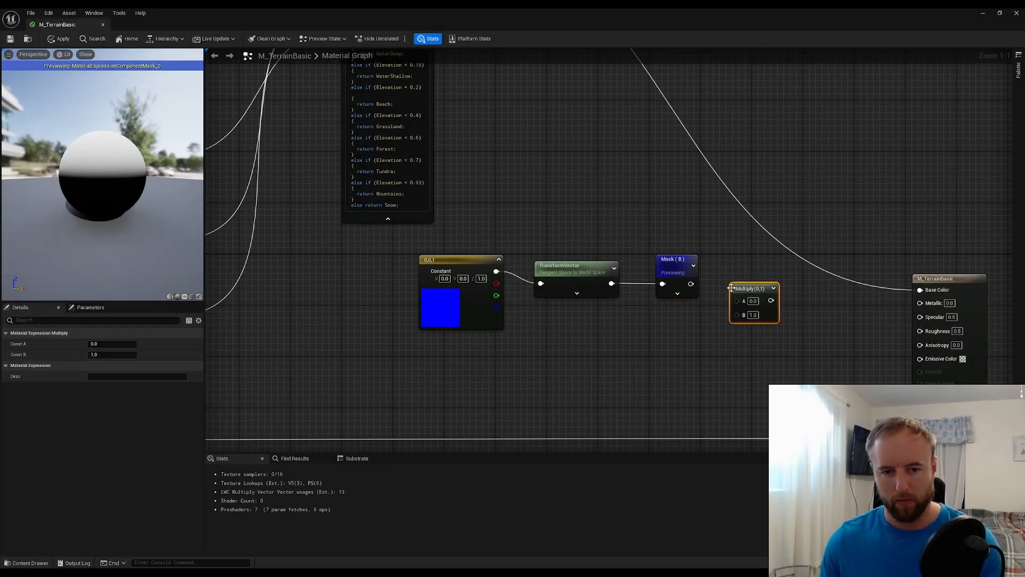
{"action": "left_click_drag", "start_coordinate": [691, 284], "coordinate": [745, 301]}
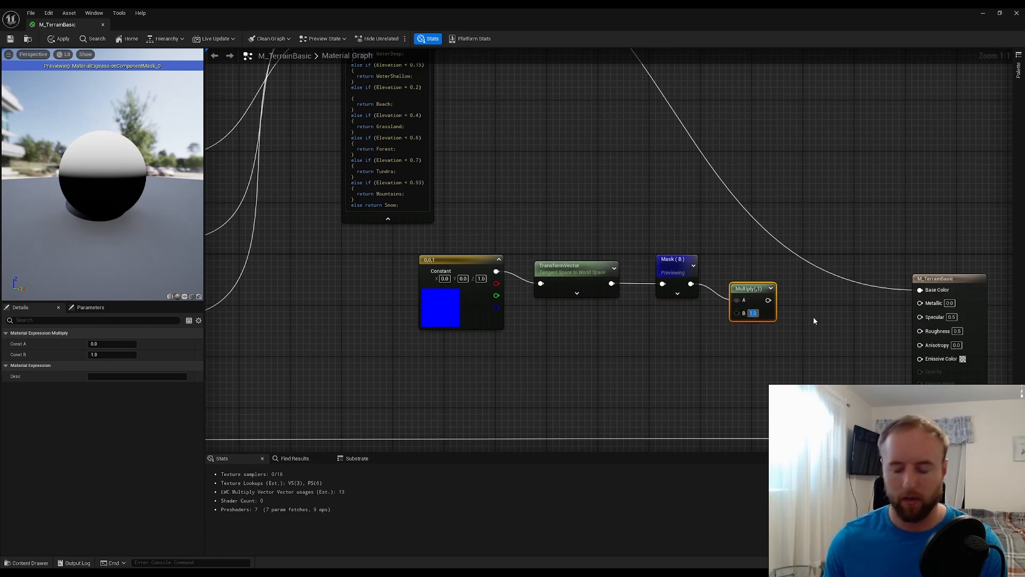
{"action": "type", "text": "1.05"}
{"action": "key", "text": "Return"}
{"action": "left_click", "coordinate": [800, 311]}
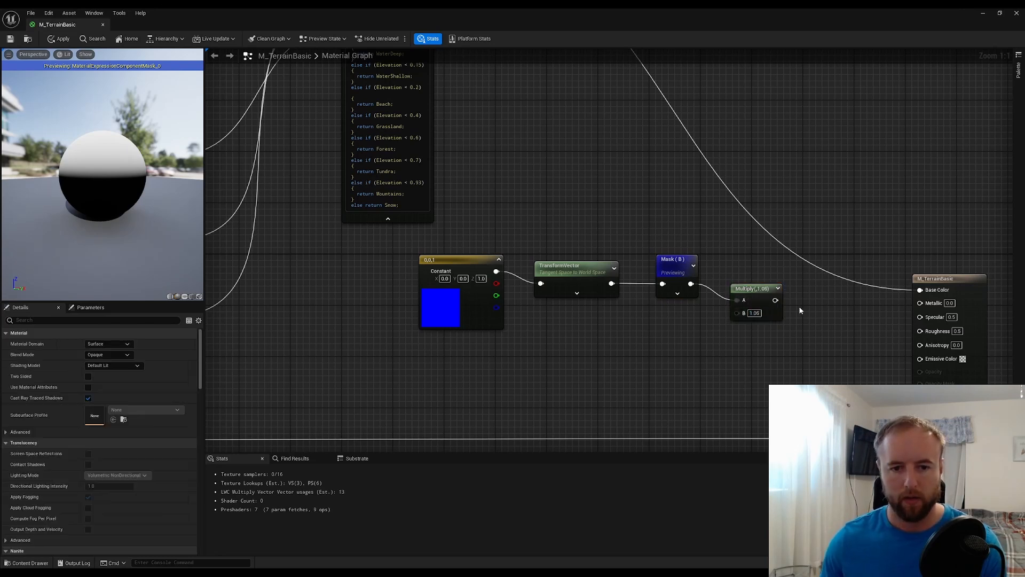
Add a Power node after the Multiply node, connect the Multiply output to its Base, and set Exp to 10
{"action": "left_click_drag", "start_coordinate": [755, 292], "coordinate": [750, 288]}
{"action": "left_click_drag", "start_coordinate": [726, 357], "coordinate": [343, 278]}
{"action": "left_click", "coordinate": [685, 280]}
{"action": "right_click", "coordinate": [694, 283]}
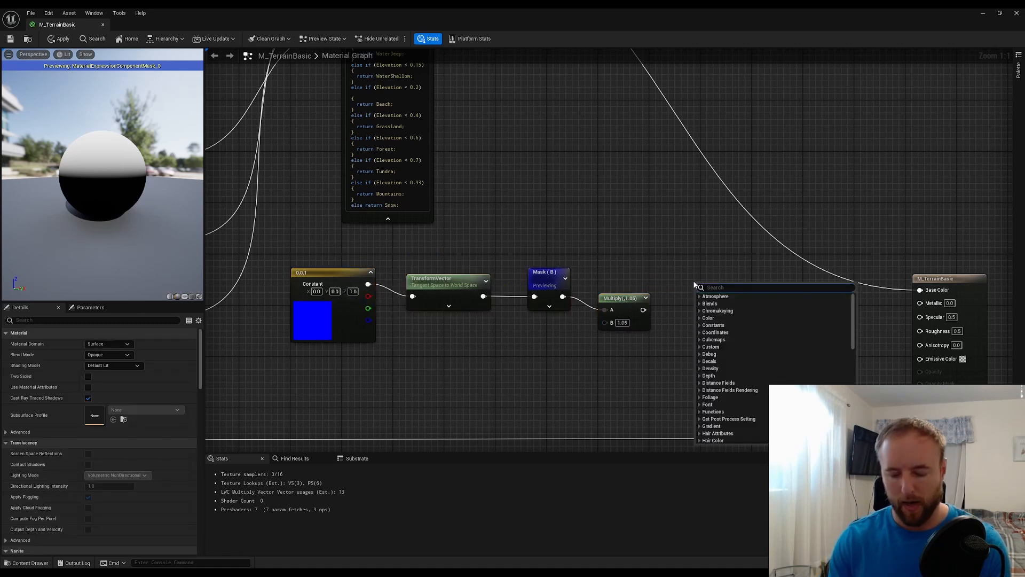
{"action": "type", "text": "power"}
{"action": "key", "text": "Return"}
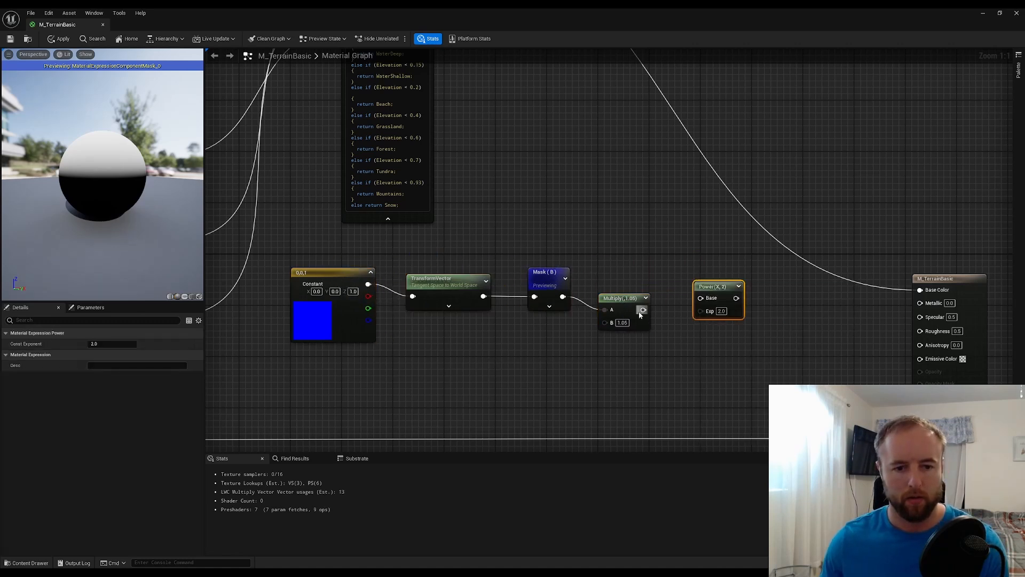
{"action": "left_click_drag", "start_coordinate": [643, 310], "coordinate": [707, 304]}
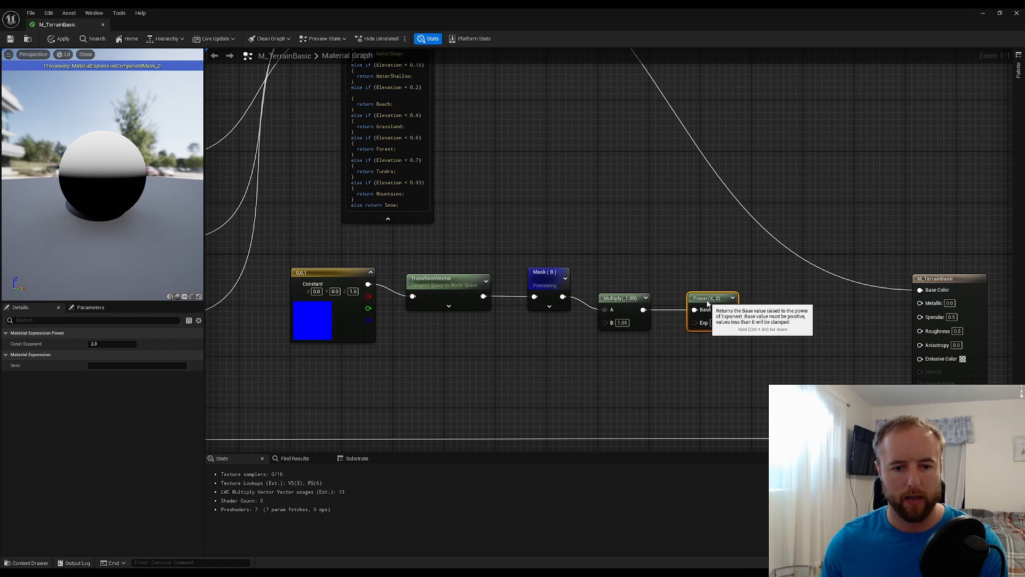
{"action": "left_click", "coordinate": [716, 322]}
{"action": "type", "text": "10"}
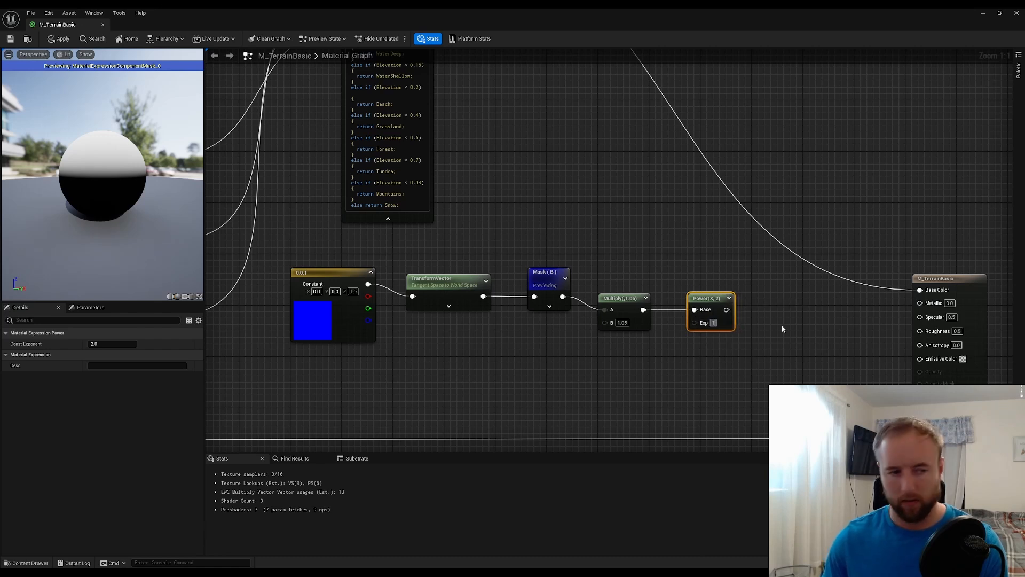
{"action": "key", "text": "Return"}
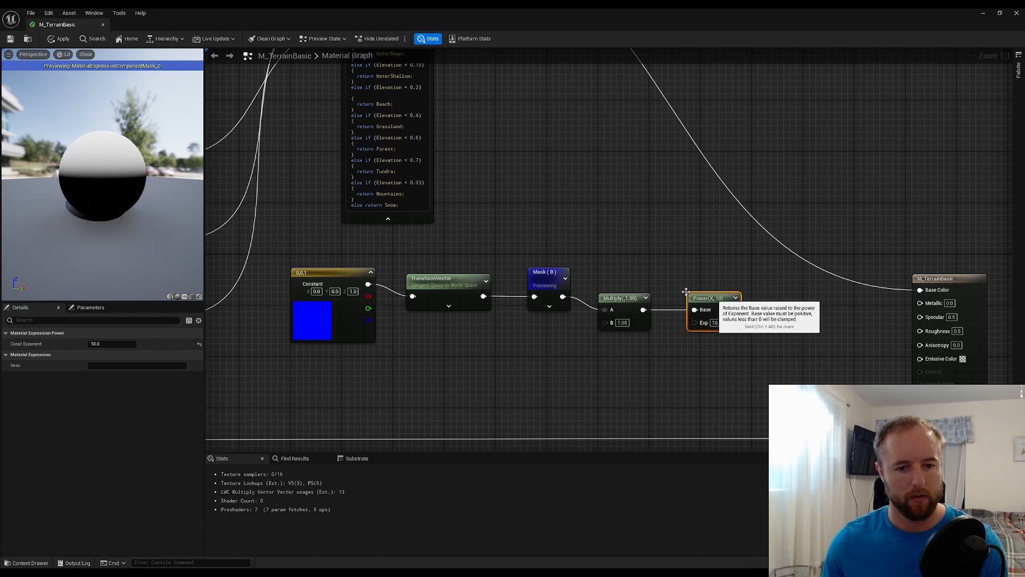
Preview the Multiply node and the Power node in turn on the material sphere, and examine the Power result from another angle
{"action": "right_click", "coordinate": [632, 304]}
{"action": "left_click", "coordinate": [667, 326]}
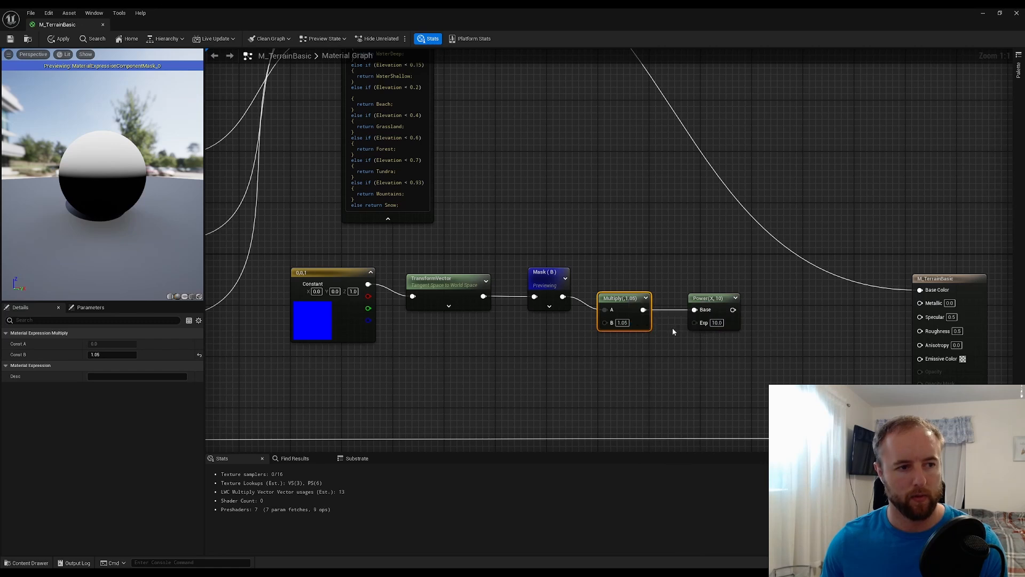
{"action": "left_click", "coordinate": [723, 302]}
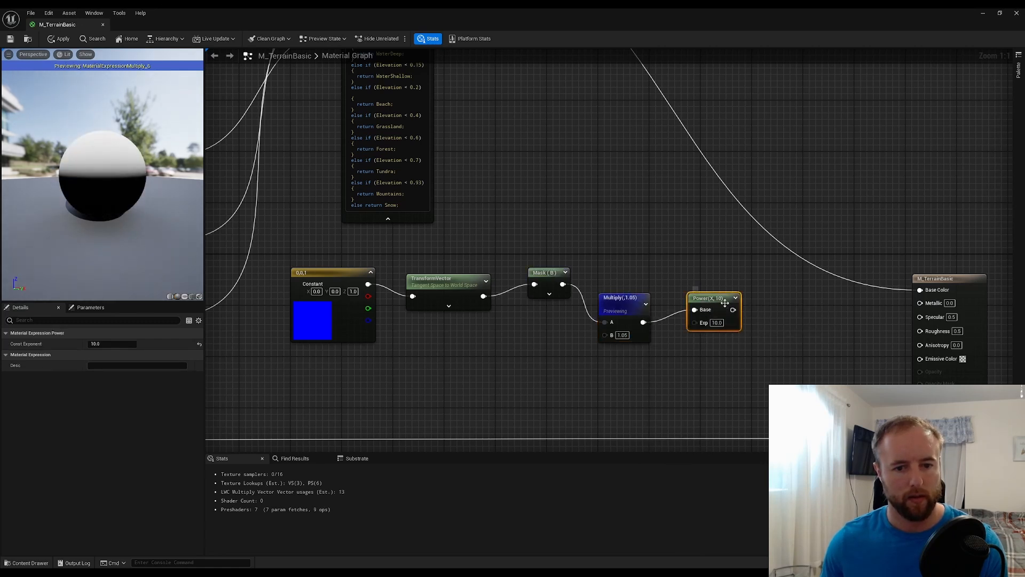
{"action": "right_click", "coordinate": [722, 300]}
{"action": "left_click", "coordinate": [747, 332]}
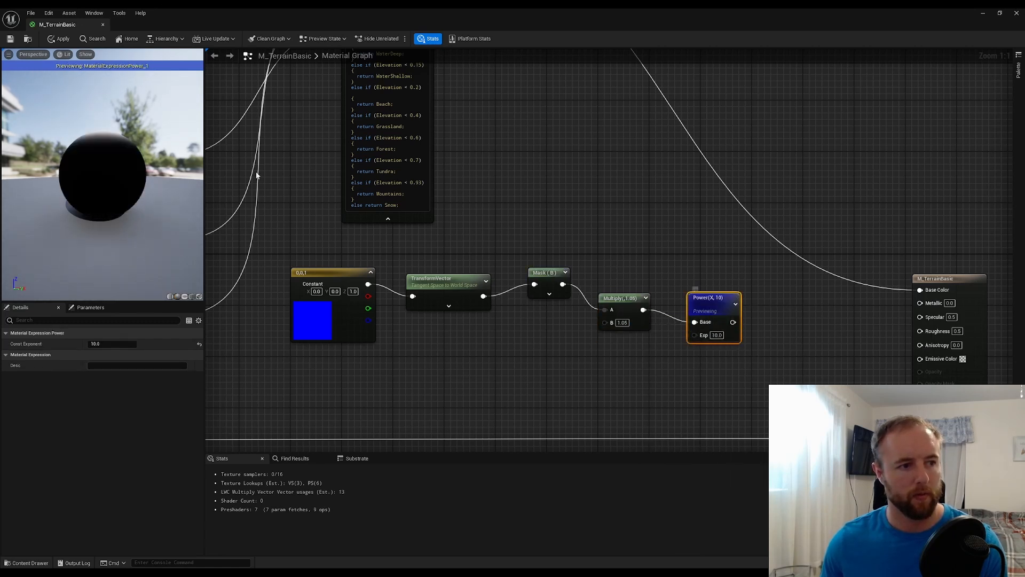
{"action": "mouse_move", "coordinate": [144, 165]}
{"action": "left_mouse_down"}
{"action": "mouse_move", "coordinate": [133, 256]}
{"action": "mouse_move", "coordinate": [142, 160]}
{"action": "left_mouse_up"}
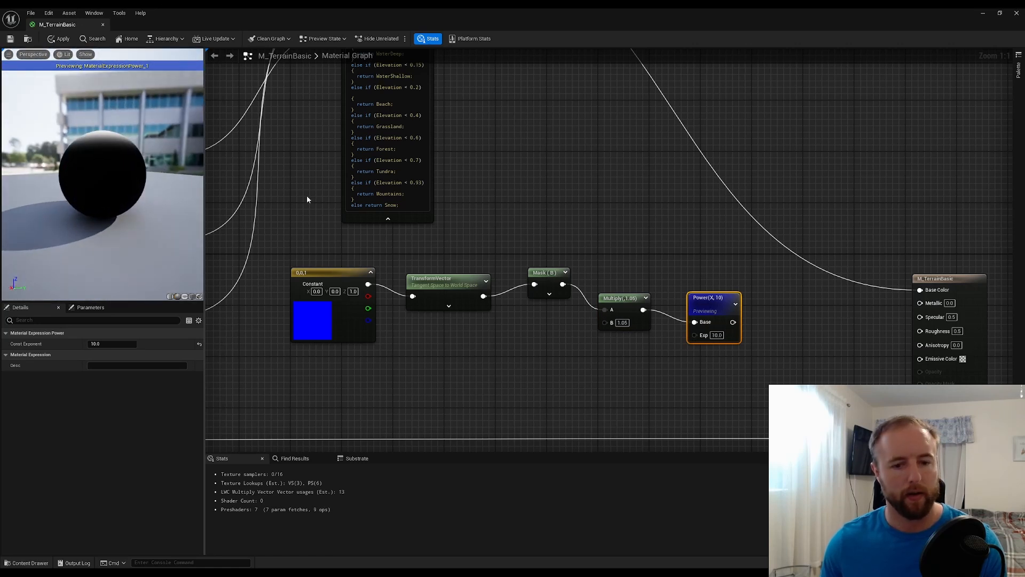
Line the Power node up with the Multiply node and add a Clamp node fed by the Power output
{"action": "left_click_drag", "start_coordinate": [710, 299], "coordinate": [710, 286]}
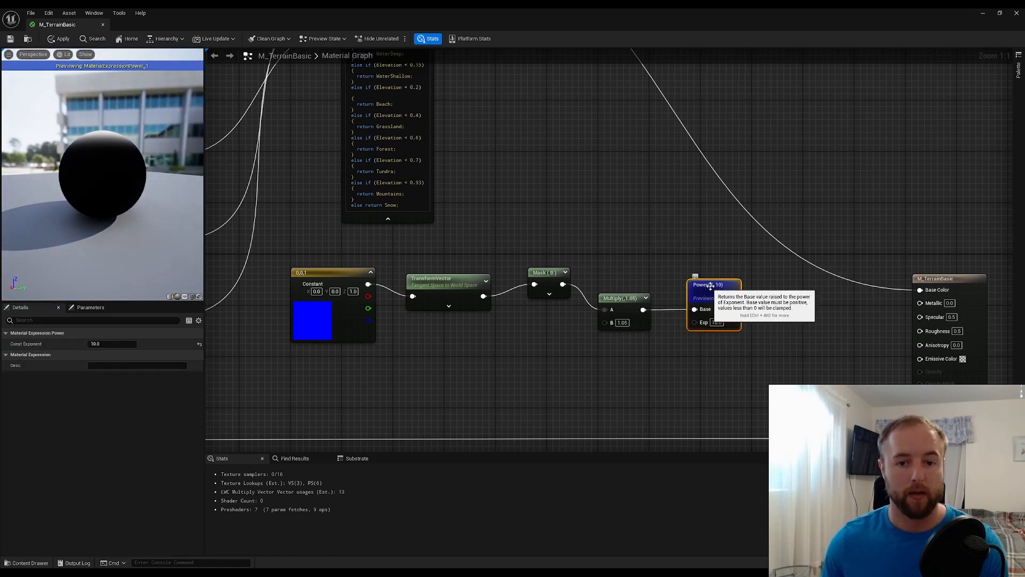
{"action": "left_click", "coordinate": [624, 300]}
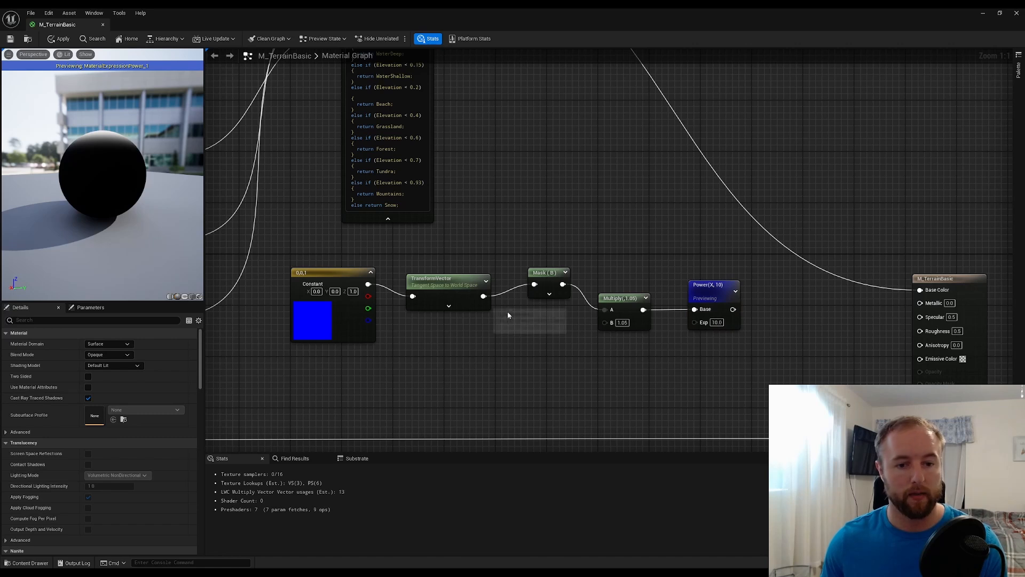
{"action": "right_click", "coordinate": [770, 324]}
{"action": "type", "text": "clamp"}
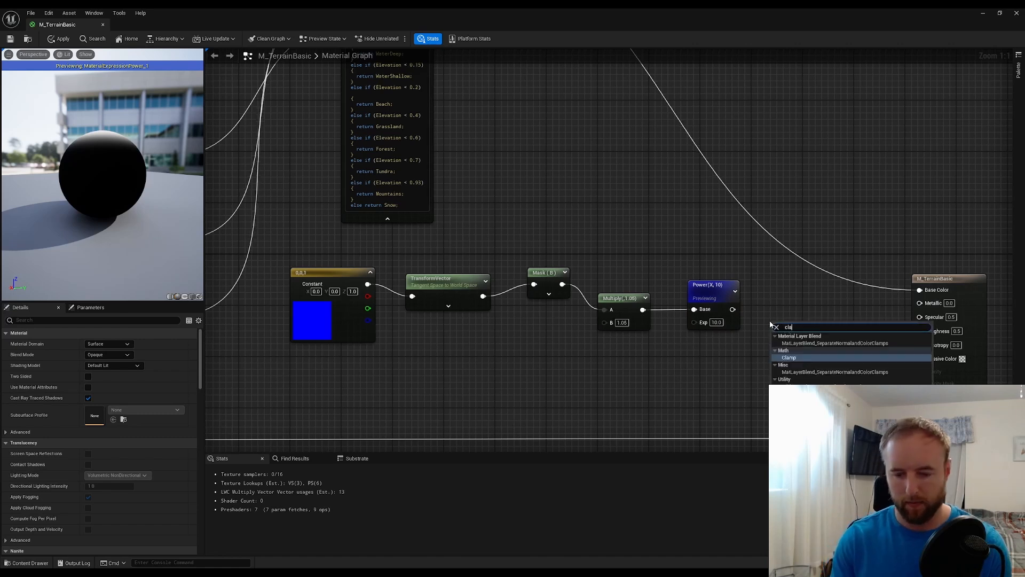
{"action": "key", "text": "Return"}
{"action": "left_click_drag", "start_coordinate": [733, 309], "coordinate": [785, 298]}
{"action": "left_click", "coordinate": [758, 293]}
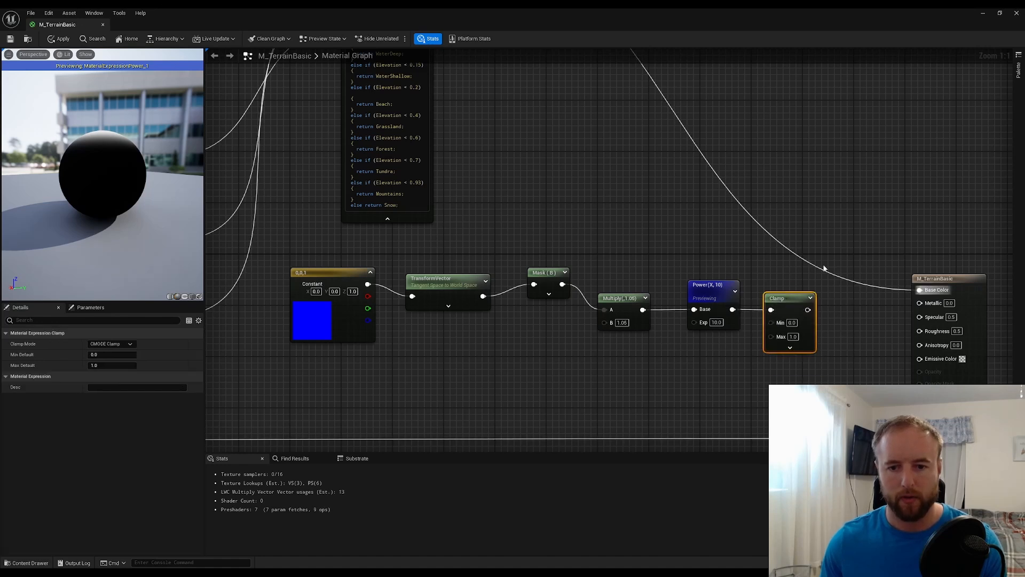
Stop previewing the Power node and check the full terrain material on the preview sphere
{"action": "left_click", "coordinate": [849, 250]}
{"action": "scroll", "coordinate": [856, 249], "scroll_direction": "down", "scroll_amount": 3}
{"action": "right_click_drag", "start_coordinate": [856, 248], "coordinate": [769, 249]}
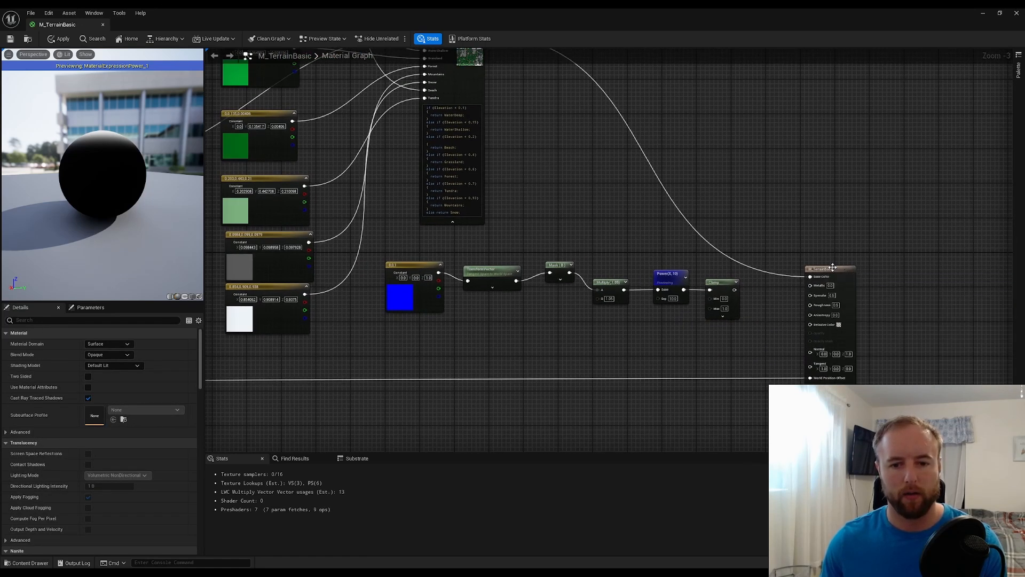
{"action": "right_click", "coordinate": [678, 276]}
{"action": "left_click", "coordinate": [715, 302]}
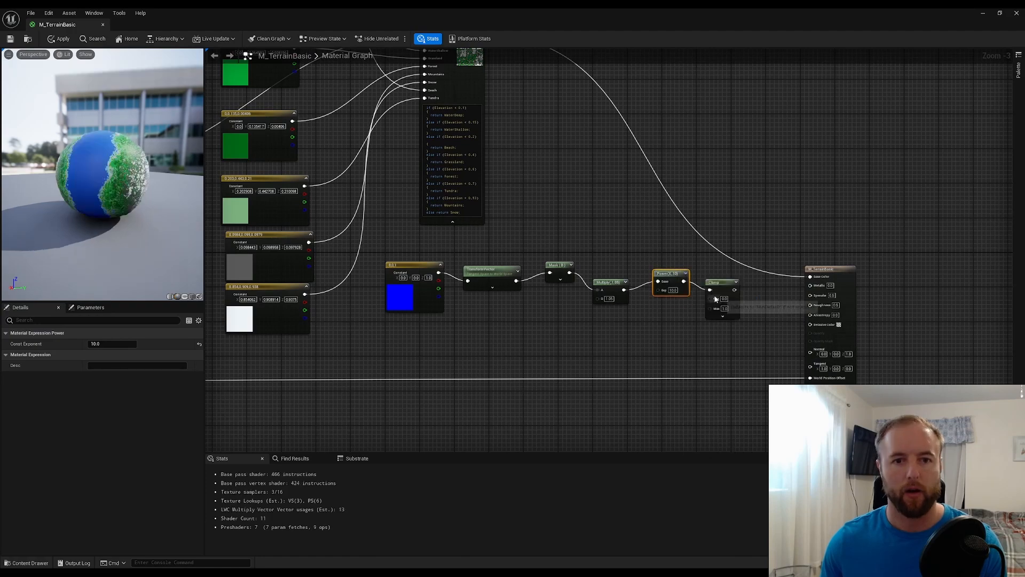
{"action": "left_click", "coordinate": [789, 238]}
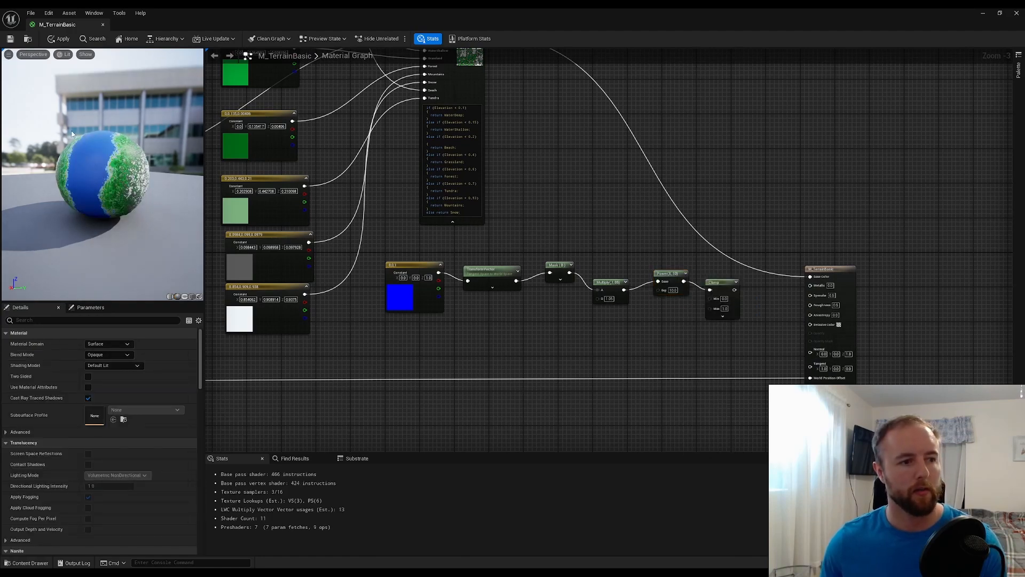
{"action": "left_click_drag", "start_coordinate": [76, 158], "coordinate": [27, 159]}
{"action": "left_click_drag", "start_coordinate": [325, 9], "coordinate": [639, 228]}
{"action": "double_click", "coordinate": [639, 228]}
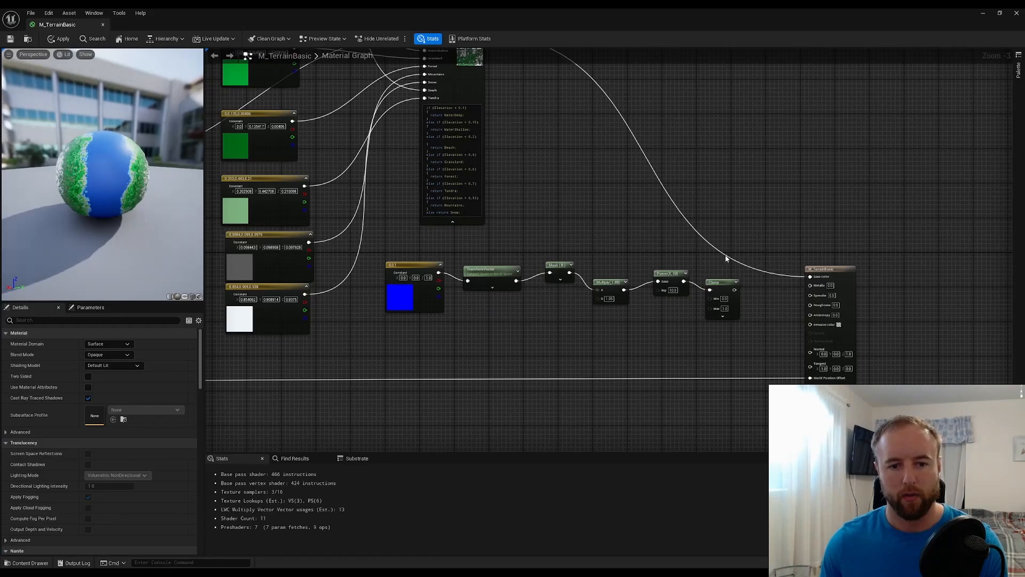
Create an Add node between the Clamp node and the material output, and connect the Clamp output to its B input
{"action": "right_click_drag", "start_coordinate": [726, 258], "coordinate": [679, 234]}
{"action": "left_click_drag", "start_coordinate": [725, 255], "coordinate": [798, 256]}
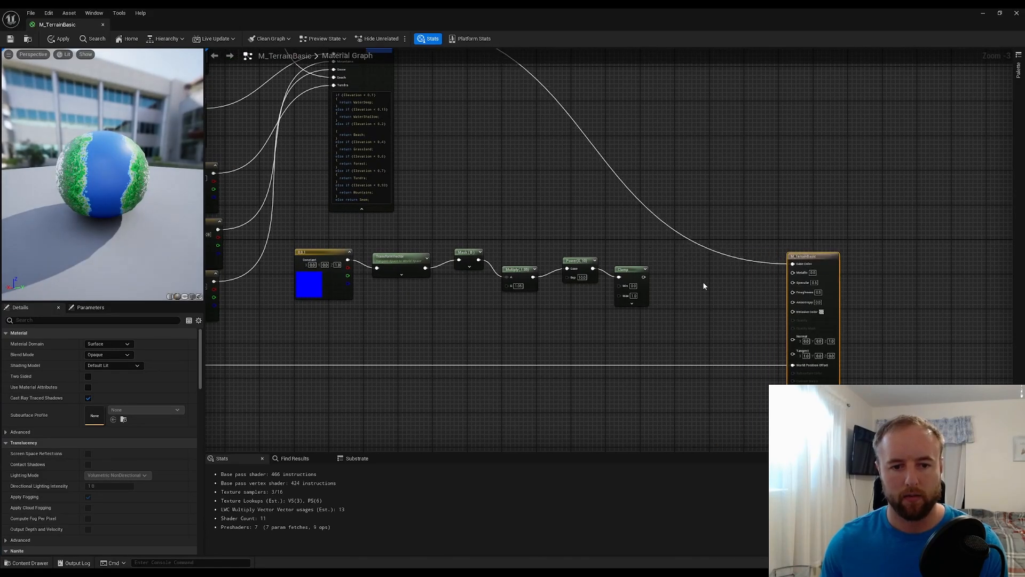
{"action": "left_click", "coordinate": [704, 275]}
{"action": "left_click_drag", "start_coordinate": [644, 277], "coordinate": [709, 297]}
{"action": "left_click", "coordinate": [662, 236]}
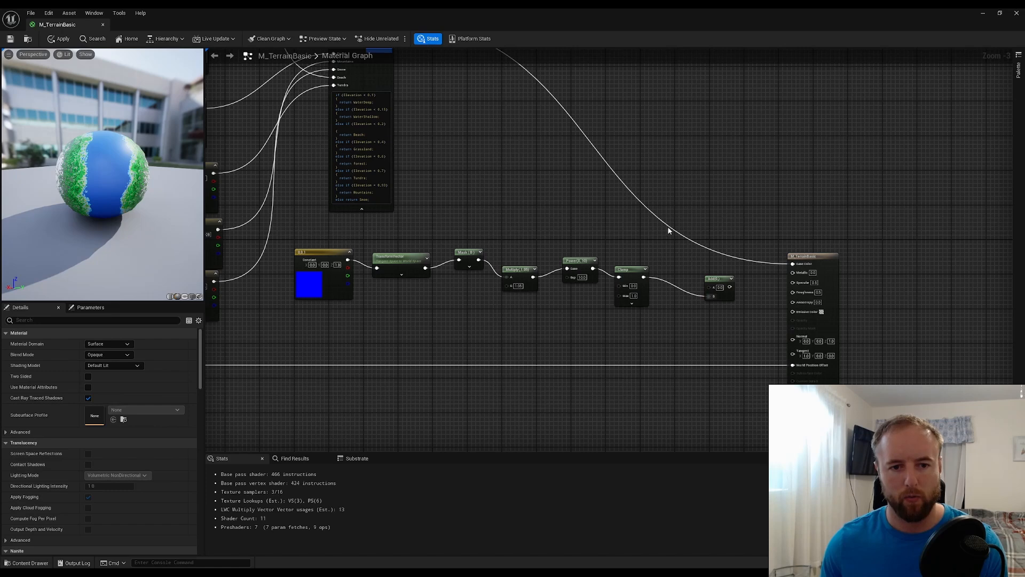
Route the terrain colour wire through a reroute node into the Add node's A input, and connect the Add output to Base Color
{"action": "double_click", "coordinate": [668, 225]}
{"action": "left_click_drag", "start_coordinate": [669, 227], "coordinate": [792, 264]}
{"action": "left_click_drag", "start_coordinate": [716, 280], "coordinate": [730, 261]}
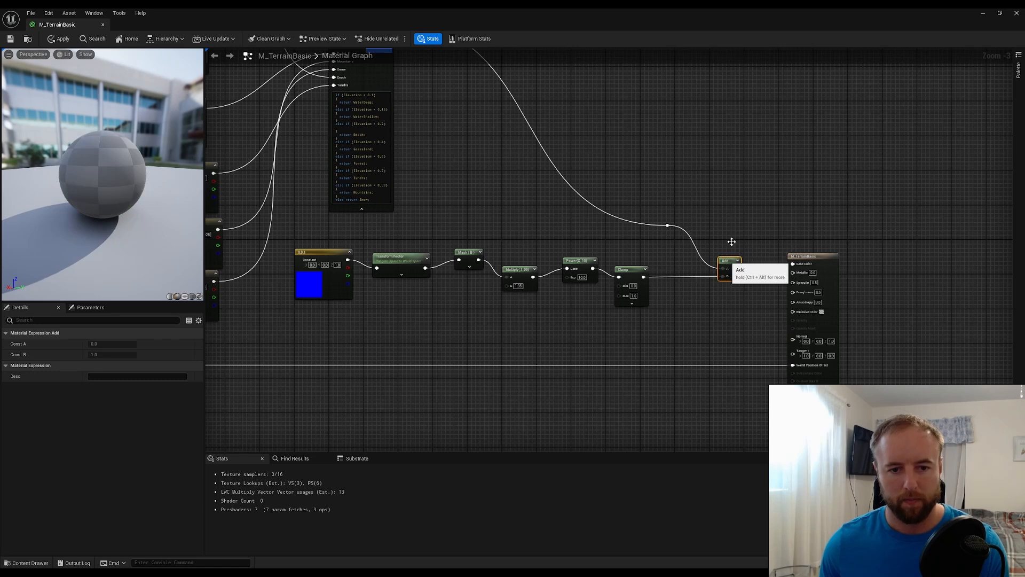
{"action": "left_click", "coordinate": [733, 242]}
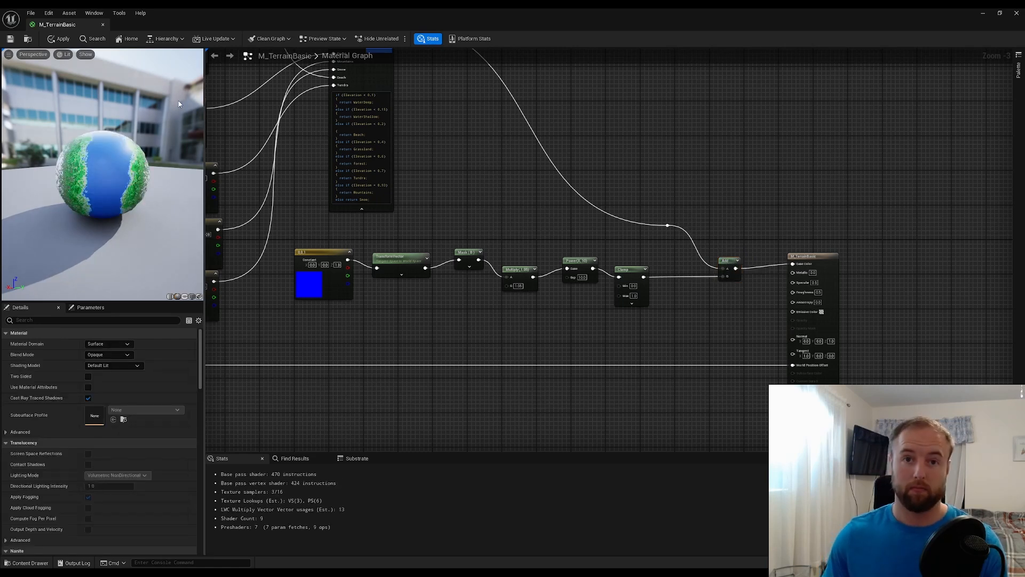
Save M_TerrainBasic and restore its editor window to a smaller size over the level
{"action": "left_click", "coordinate": [10, 39]}
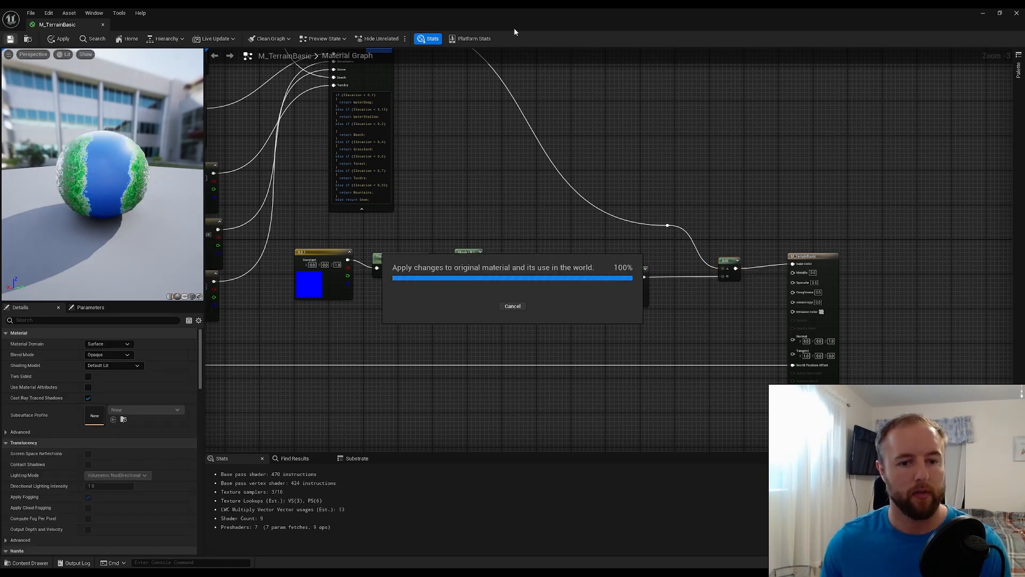
{"action": "double_click", "coordinate": [585, 14]}
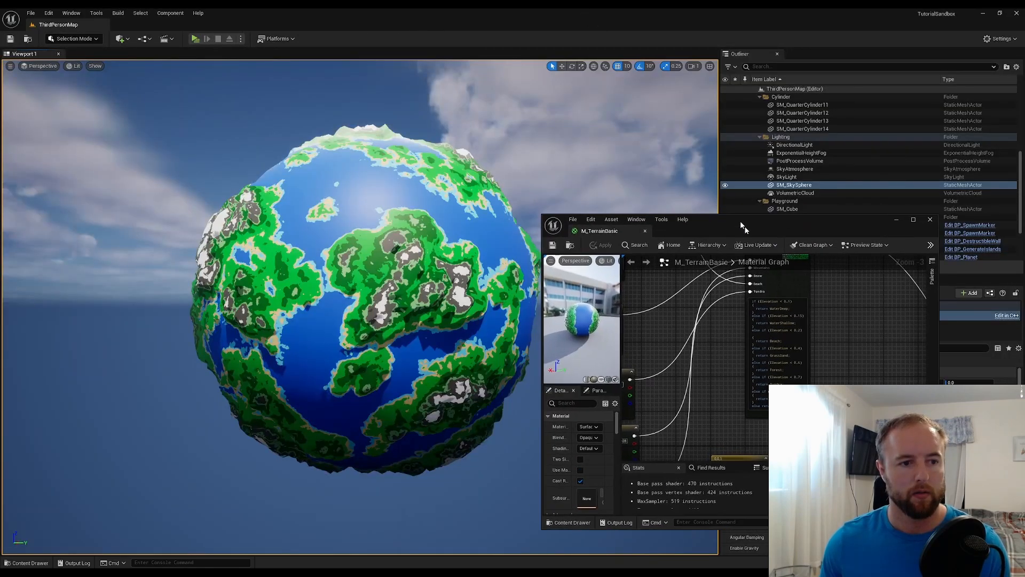
Fly around the planet in the level viewport and examine the white cap at its north pole
{"action": "key", "text": "w"}
{"action": "right_click_drag", "start_coordinate": [466, 143], "coordinate": [403, 111]}
{"action": "key", "text": "s"}
{"action": "key", "text": "s"}
{"action": "key", "text": "w"}
{"action": "key", "text": "a"}
{"action": "key", "text": "s"}
{"action": "key", "text": "d"}
{"action": "key", "text": "w"}
{"action": "key", "text": "s"}
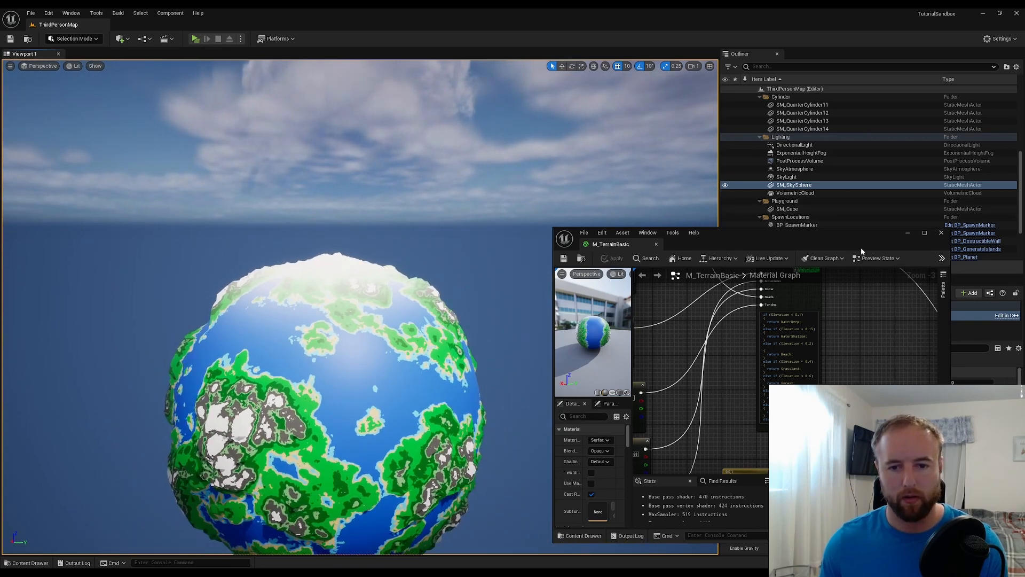
Set the Power node's exponent to 40 and save the material
{"action": "left_click_drag", "start_coordinate": [851, 229], "coordinate": [845, 88]}
{"action": "right_click_drag", "start_coordinate": [857, 217], "coordinate": [750, 198]}
{"action": "scroll", "coordinate": [858, 257], "scroll_direction": "up", "scroll_amount": 3}
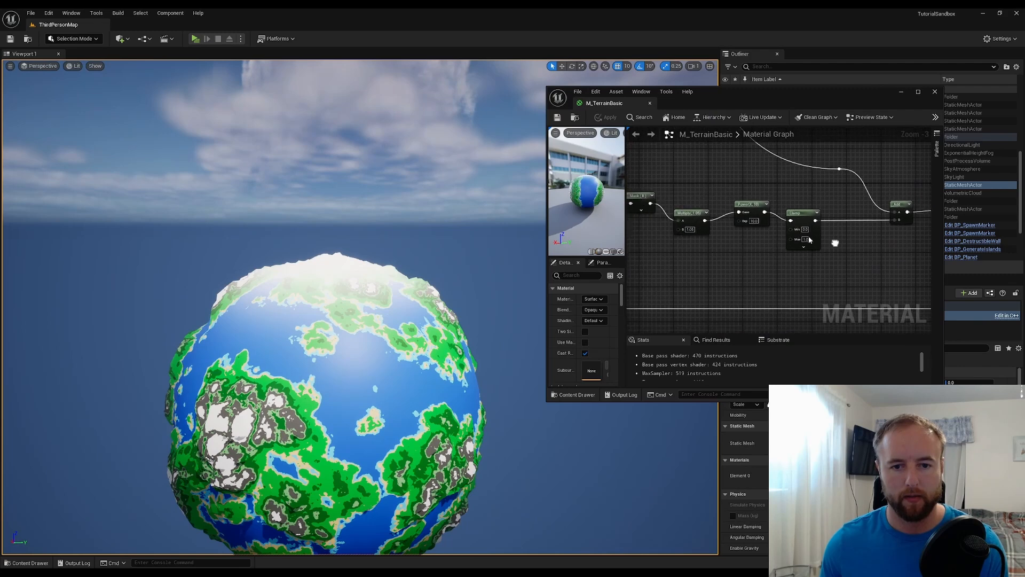
{"action": "left_click_drag", "start_coordinate": [820, 205], "coordinate": [858, 205]}
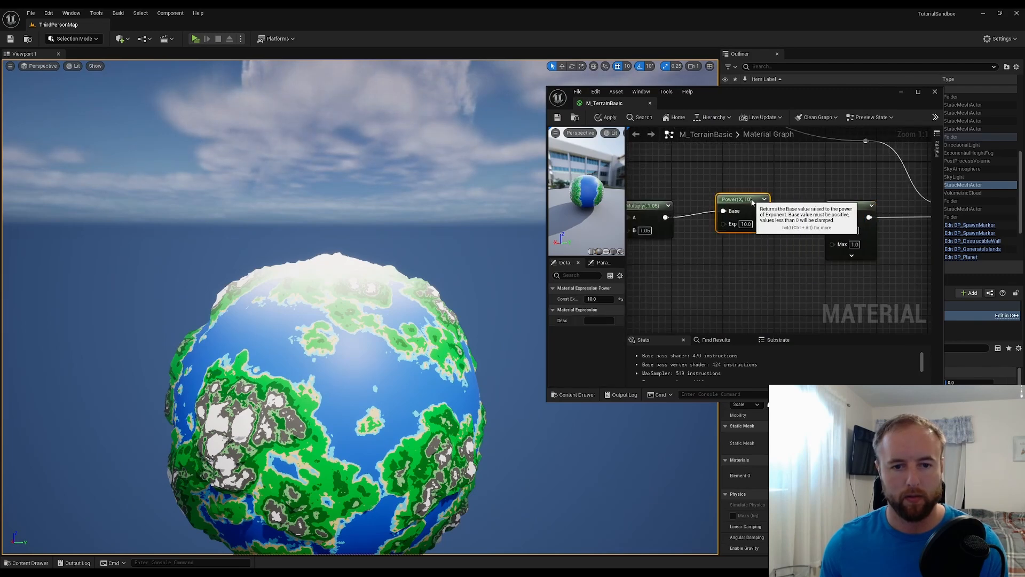
{"action": "left_click_drag", "start_coordinate": [746, 218], "coordinate": [752, 232]}
{"action": "left_click", "coordinate": [751, 231]}
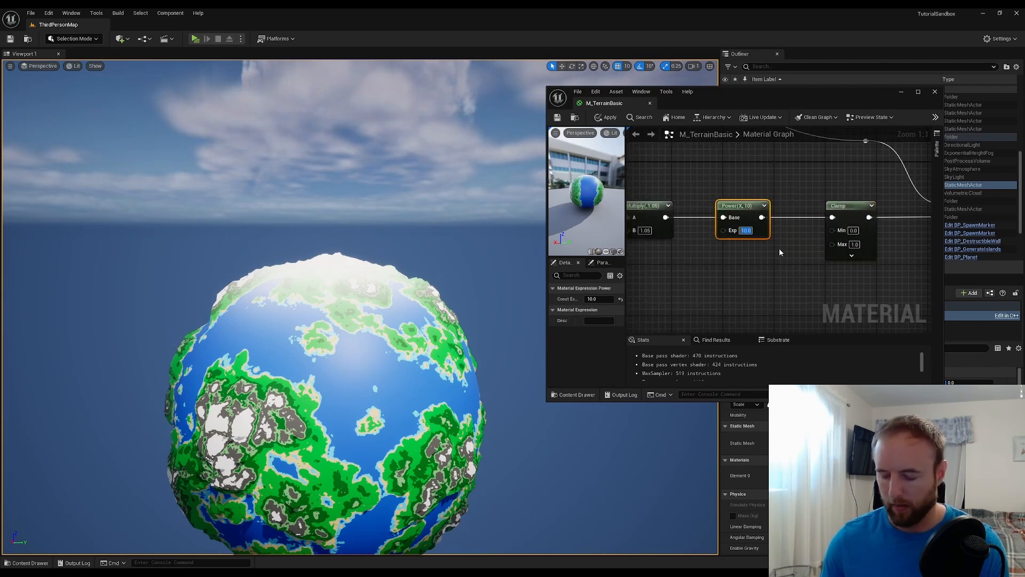
{"action": "type", "text": "40"}
{"action": "key", "text": "Return"}
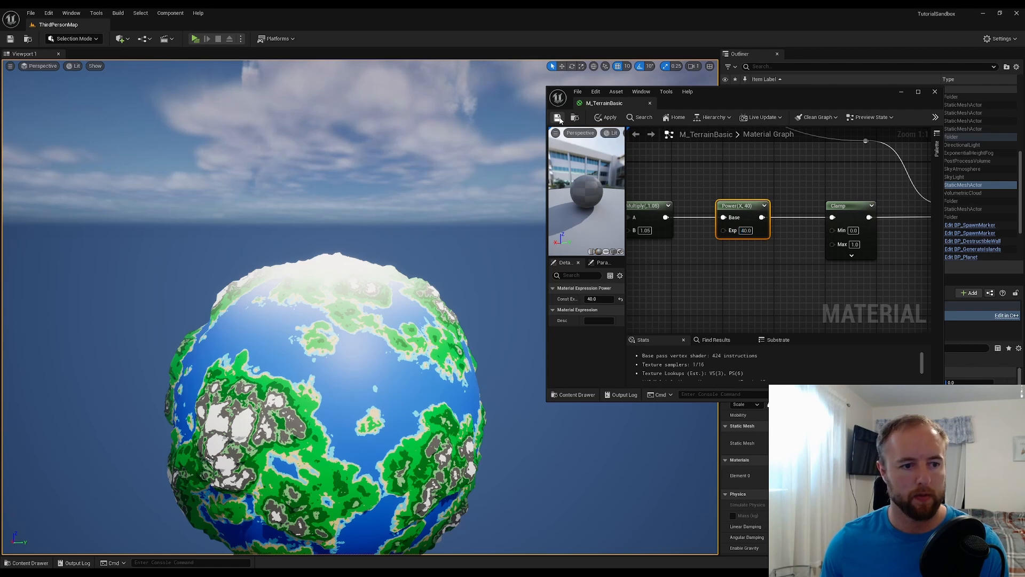
{"action": "left_click", "coordinate": [558, 118]}
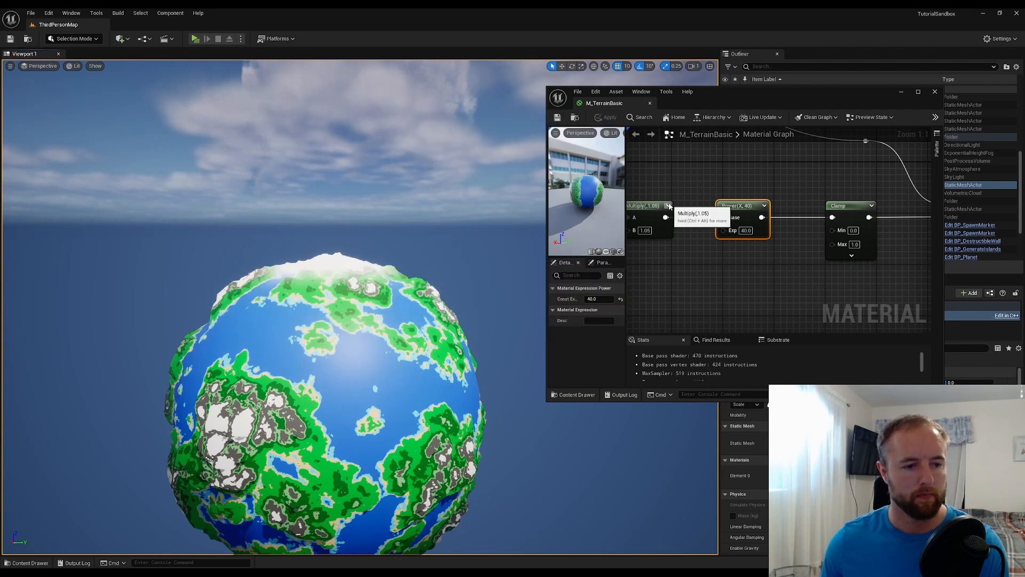
Check the polar cap up close, set the Multiply node's B to 1.15, and save the material
{"action": "right_click_drag", "start_coordinate": [371, 248], "coordinate": [414, 298]}
{"action": "key", "text": "w"}
{"action": "key", "text": "s"}
{"action": "key", "text": "a"}
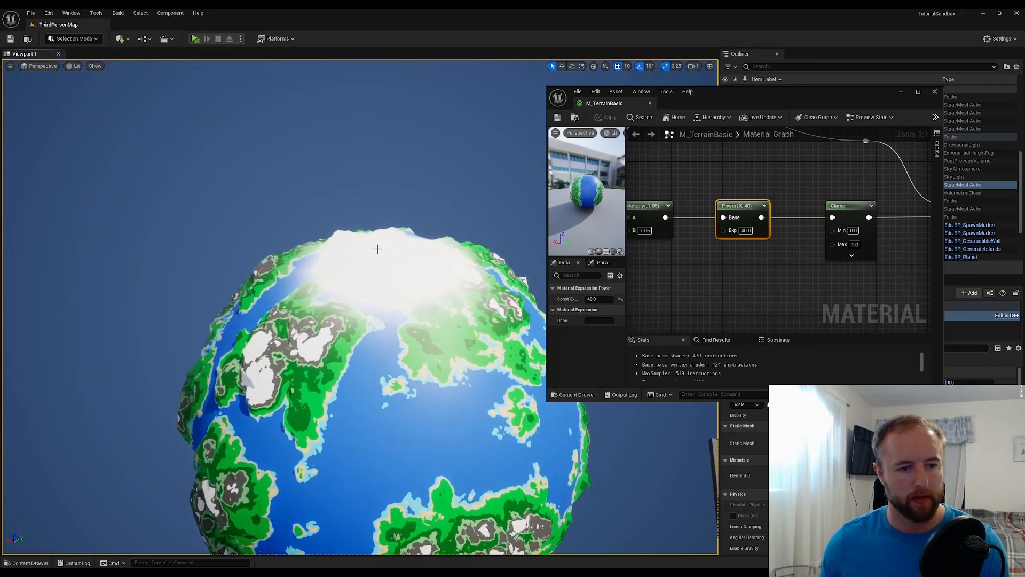
{"action": "right_click_drag", "start_coordinate": [686, 273], "coordinate": [778, 245]}
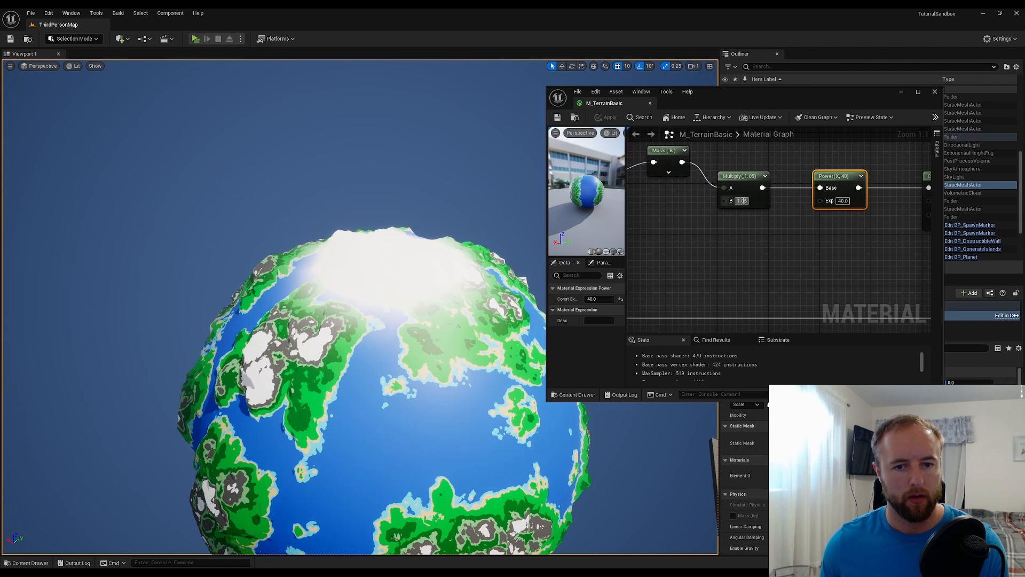
{"action": "type", "text": "1.15"}
{"action": "key", "text": "Return"}
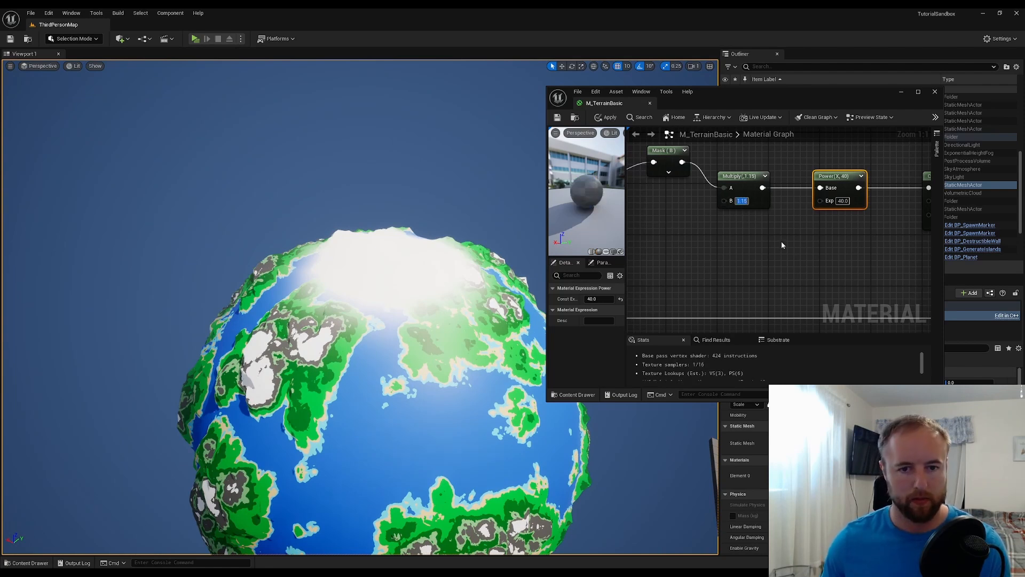
{"action": "left_click", "coordinate": [557, 117]}
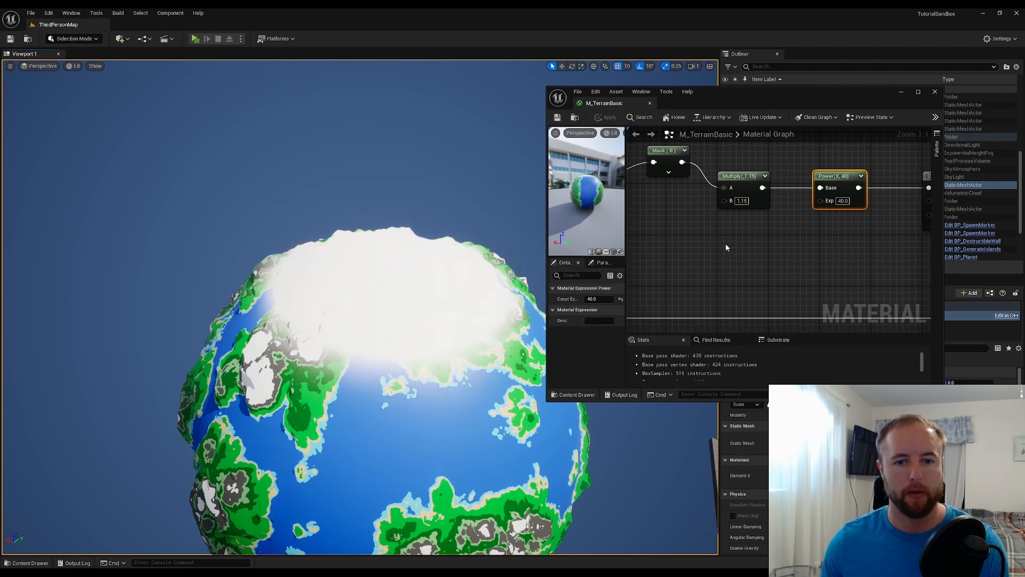
Examine the planet's polar cap from farther away in the level viewport
{"action": "right_click_drag", "start_coordinate": [725, 243], "coordinate": [686, 219]}
{"action": "right_click", "coordinate": [685, 220]}
{"action": "left_click", "coordinate": [694, 224]}
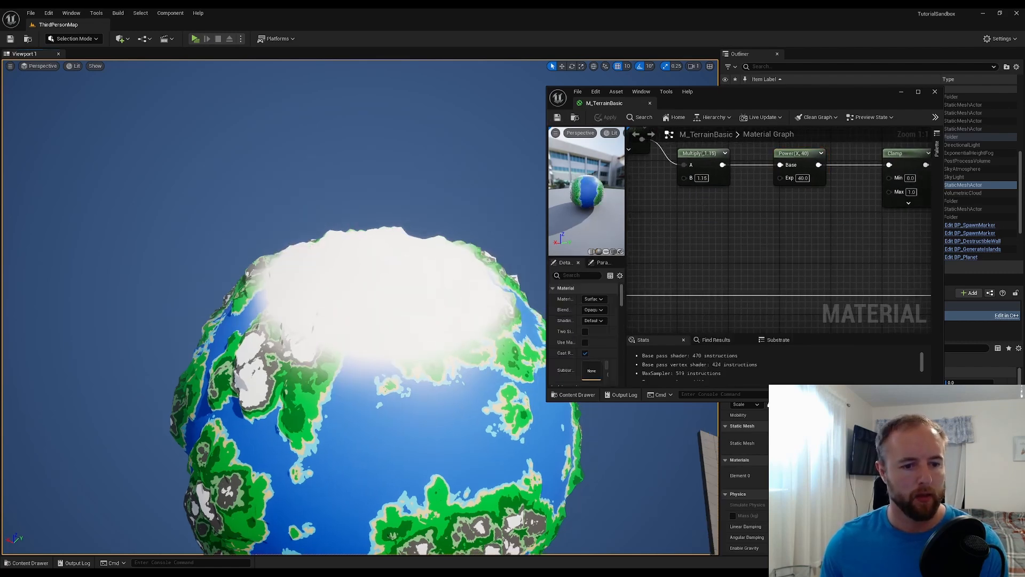
{"action": "right_click_drag", "start_coordinate": [361, 307], "coordinate": [374, 235]}
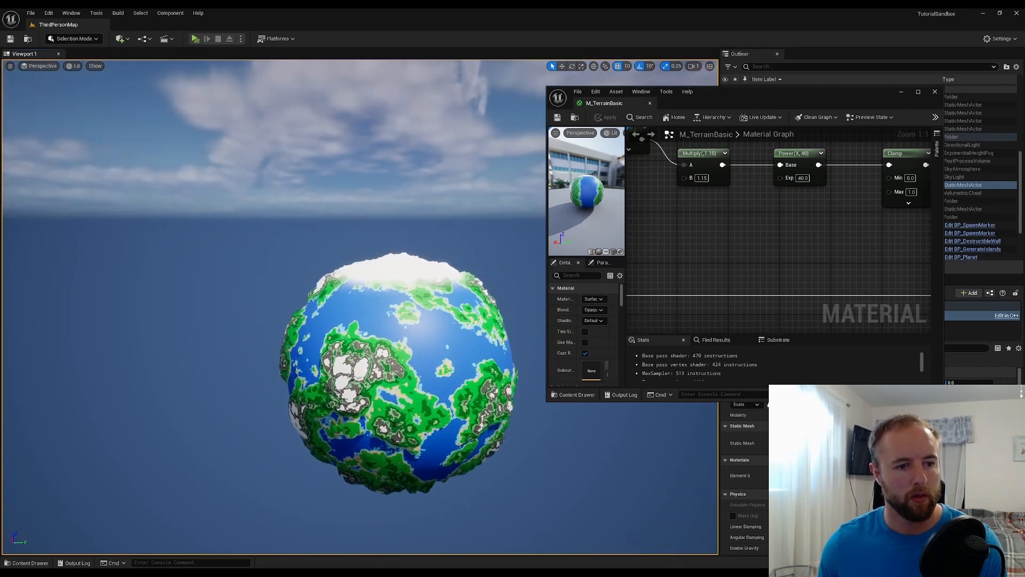
Set B of the Multiply node feeding the Power node to 1.05 and save the material
{"action": "key", "text": "w"}
{"action": "key", "text": "d"}
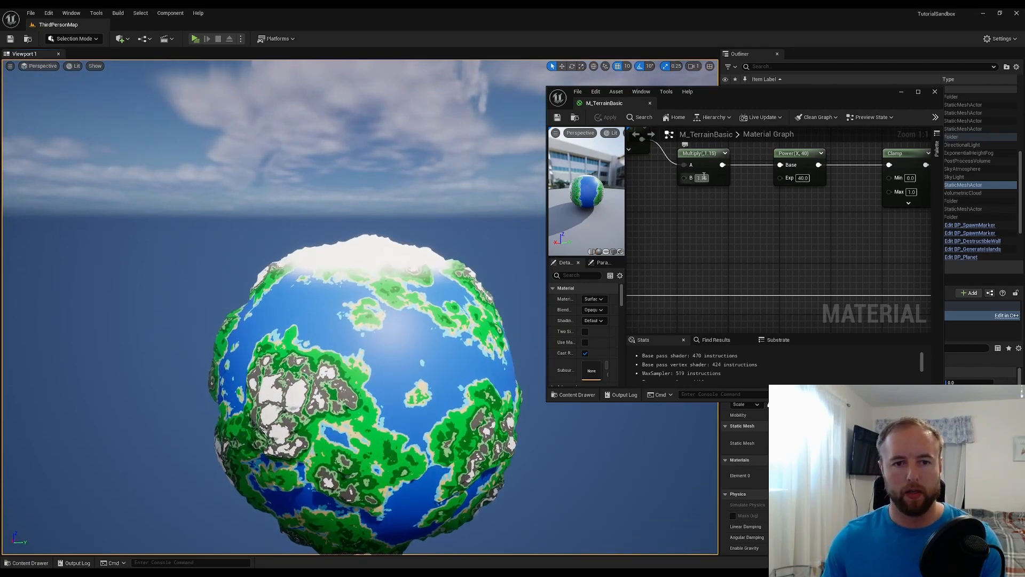
{"action": "type", "text": "1.05"}
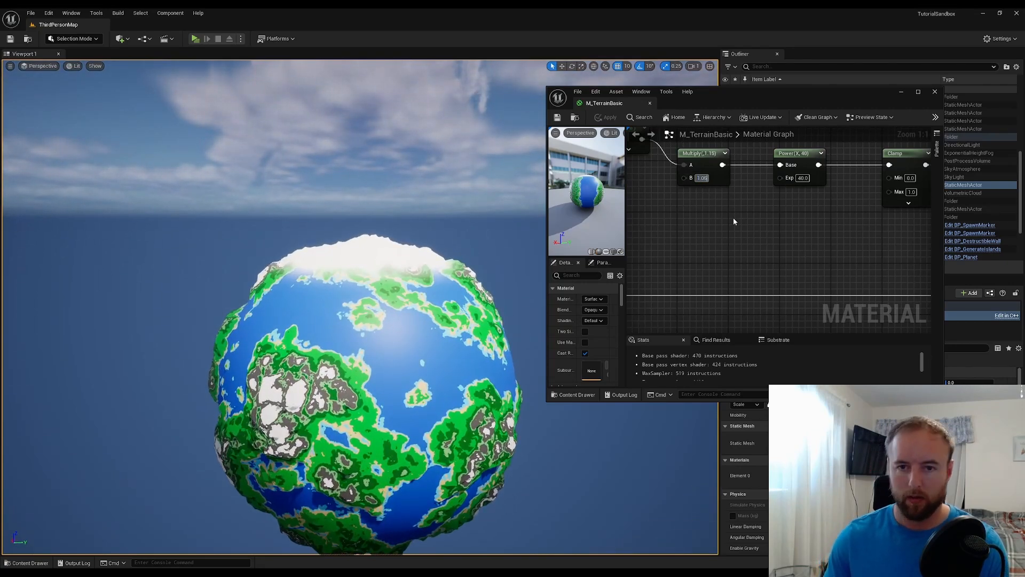
{"action": "key", "text": "Return"}
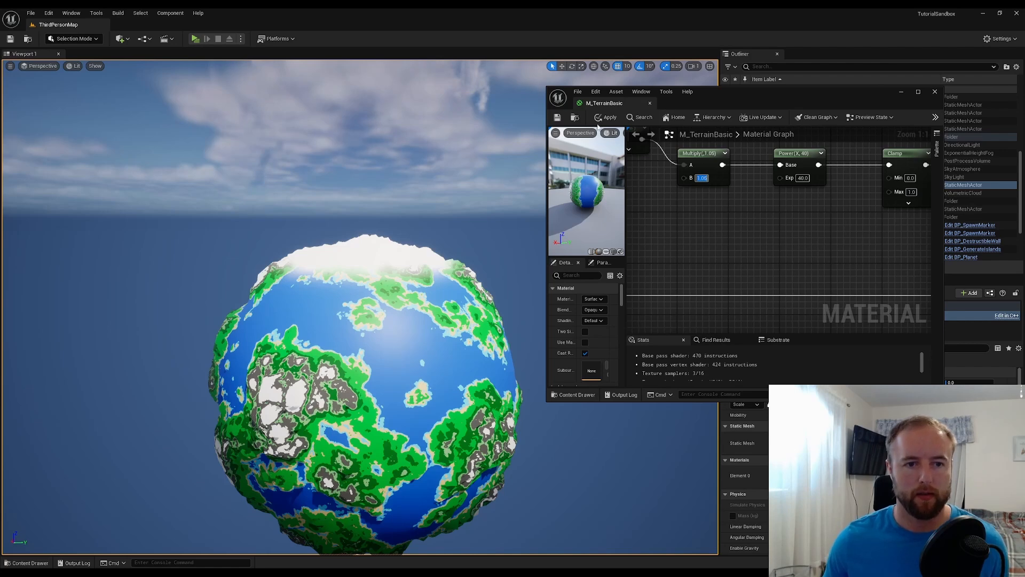
{"action": "left_click", "coordinate": [558, 117]}
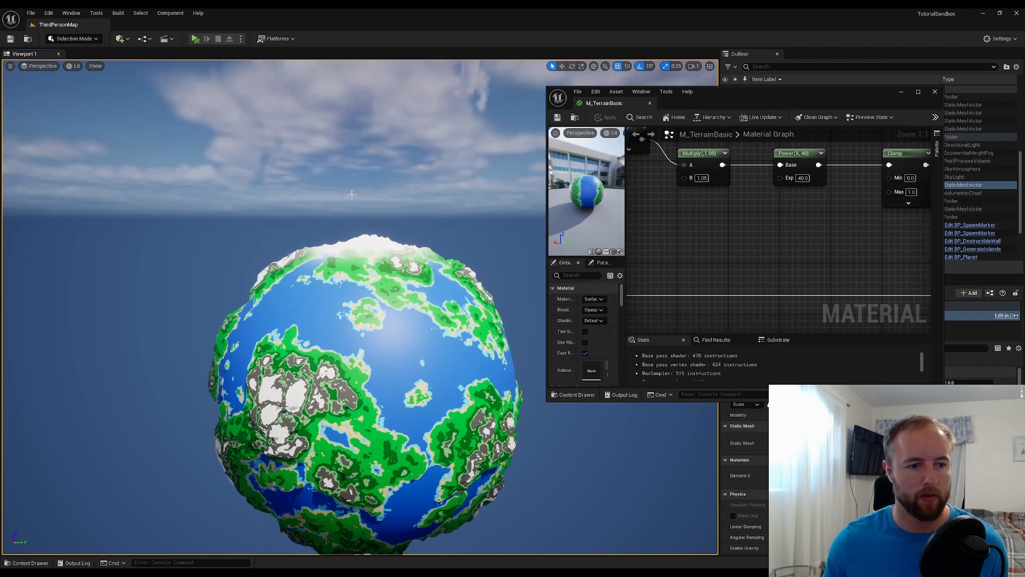
Move the M_TerrainBasic result node farther right of the Add node and maximize the material editor window
{"action": "scroll", "coordinate": [734, 218], "scroll_direction": "down", "scroll_amount": 5}
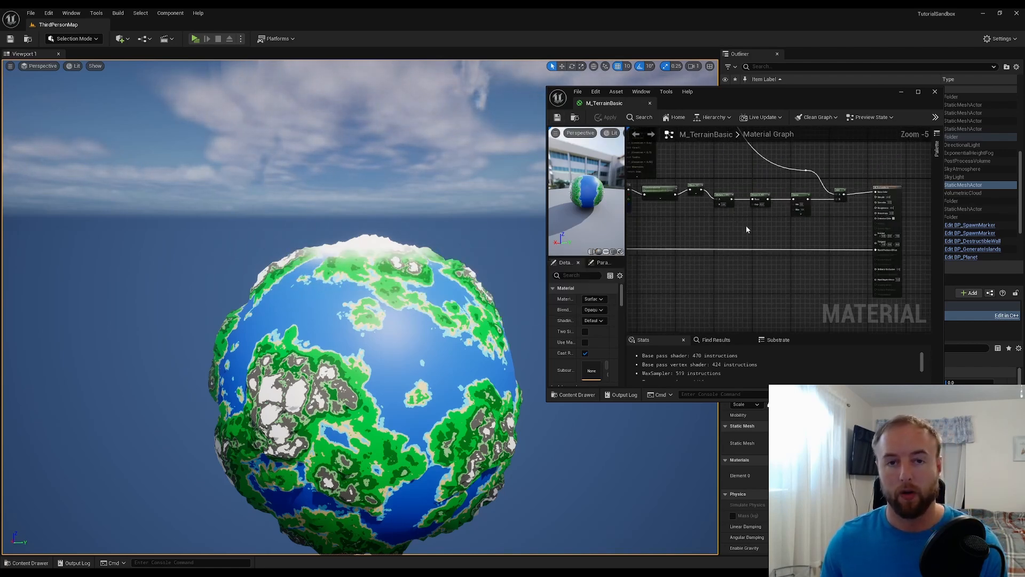
{"action": "right_click_drag", "start_coordinate": [752, 219], "coordinate": [656, 225]}
{"action": "right_click", "coordinate": [758, 192]}
{"action": "left_click_drag", "start_coordinate": [868, 188], "coordinate": [921, 191]}
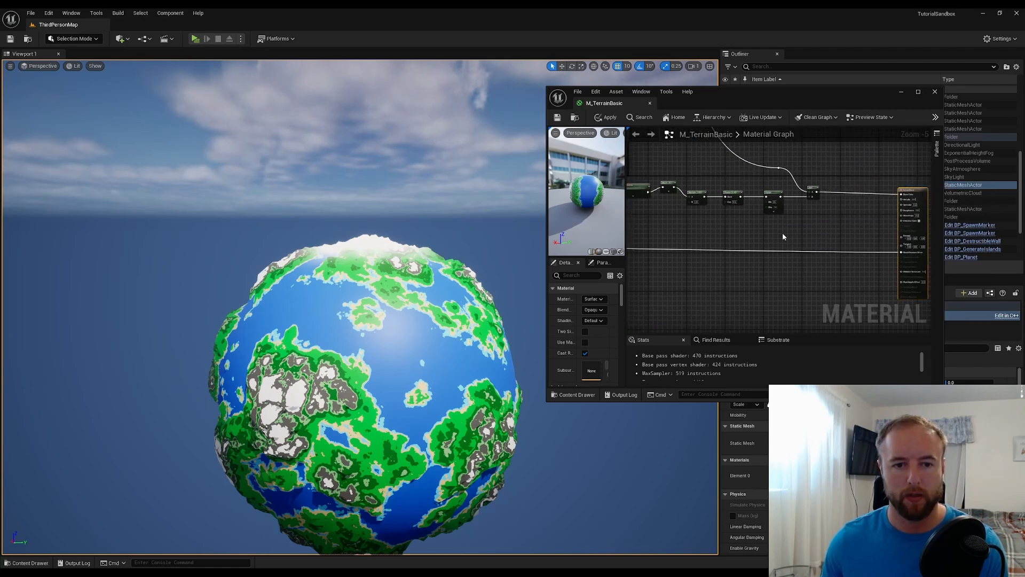
{"action": "right_click_drag", "start_coordinate": [783, 235], "coordinate": [880, 226]}
{"action": "scroll", "coordinate": [728, 177], "scroll_direction": "up", "scroll_amount": 2}
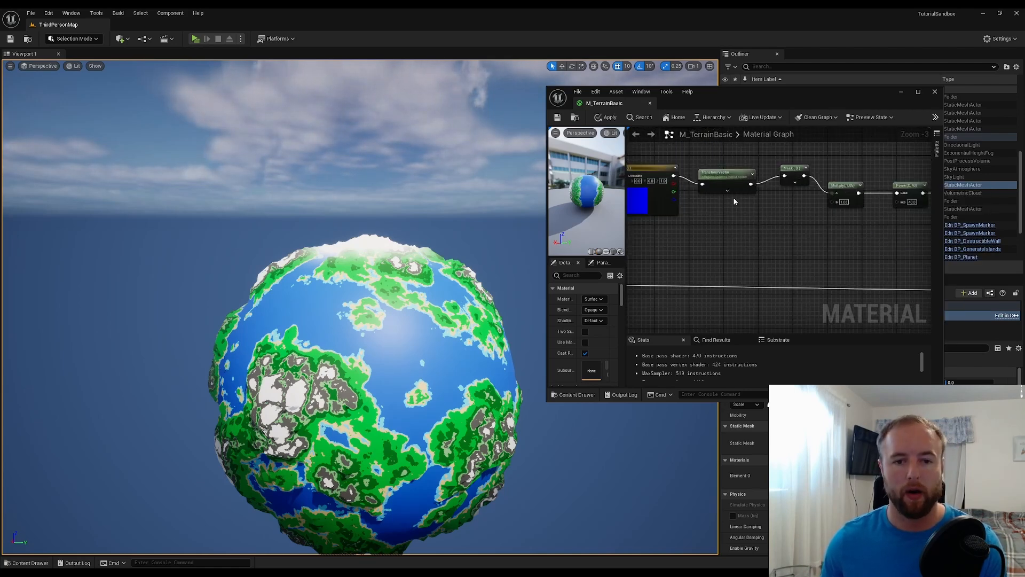
{"action": "double_click", "coordinate": [819, 92]}
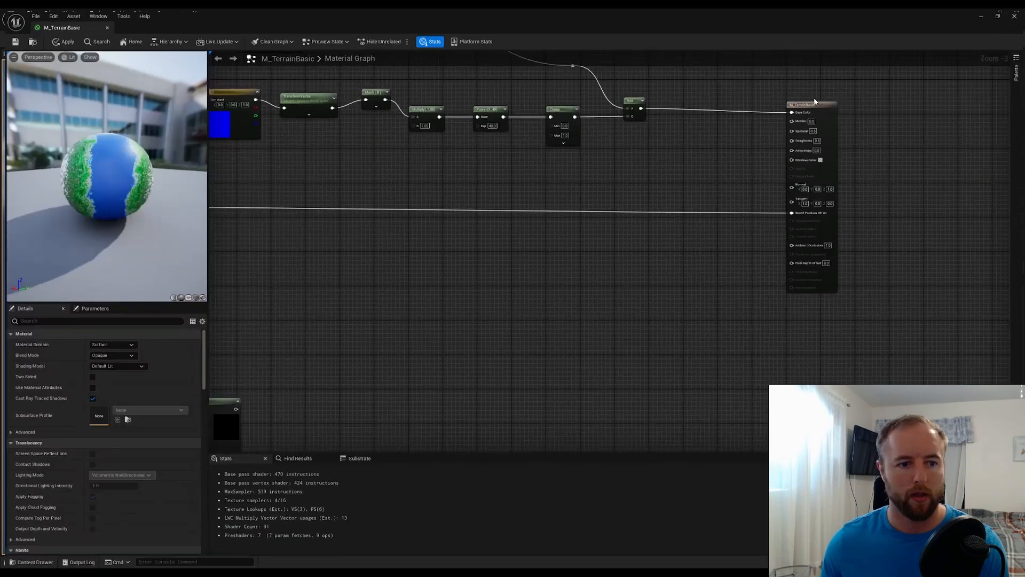
Insert a reroute point in the World Position Offset wire and move it well below the ice cap mask nodes
{"action": "right_click_drag", "start_coordinate": [459, 247], "coordinate": [659, 256]}
{"action": "double_click", "coordinate": [409, 220]}
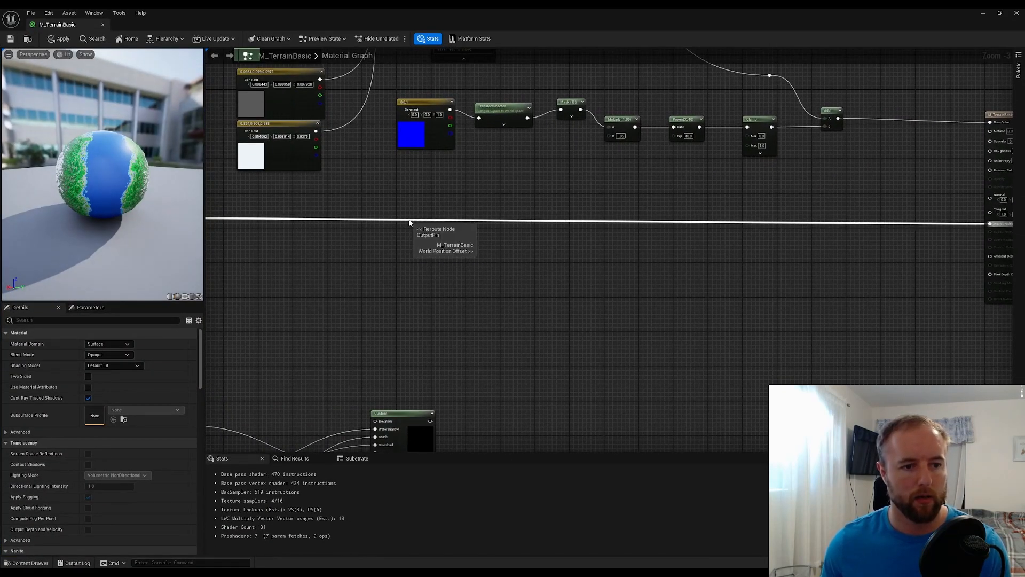
{"action": "left_click_drag", "start_coordinate": [408, 219], "coordinate": [367, 321]}
{"action": "left_click", "coordinate": [602, 163]}
Line up the component mask, TransformVector and blue 0,0,1 constant nodes in one straight row
{"action": "left_click_drag", "start_coordinate": [571, 104], "coordinate": [570, 112]}
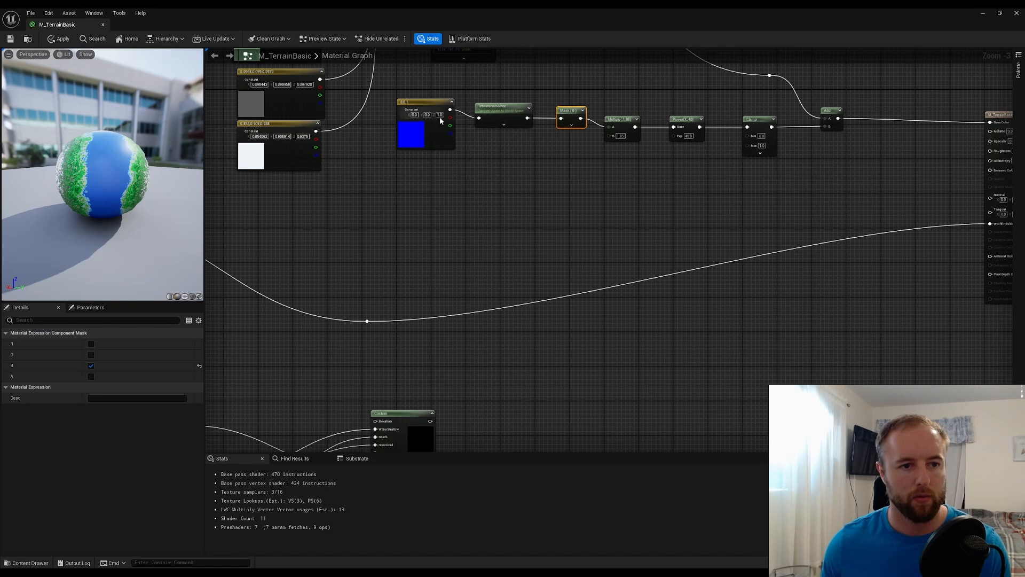
{"action": "left_click_drag", "start_coordinate": [477, 147], "coordinate": [429, 99]}
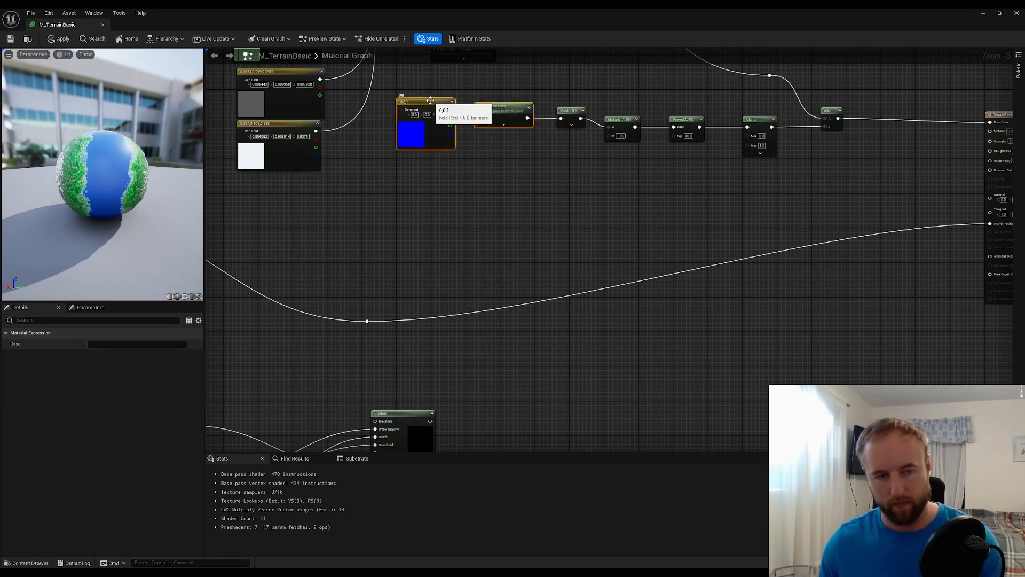
{"action": "key", "text": "shift+a"}
{"action": "key", "text": "ctrl+z"}
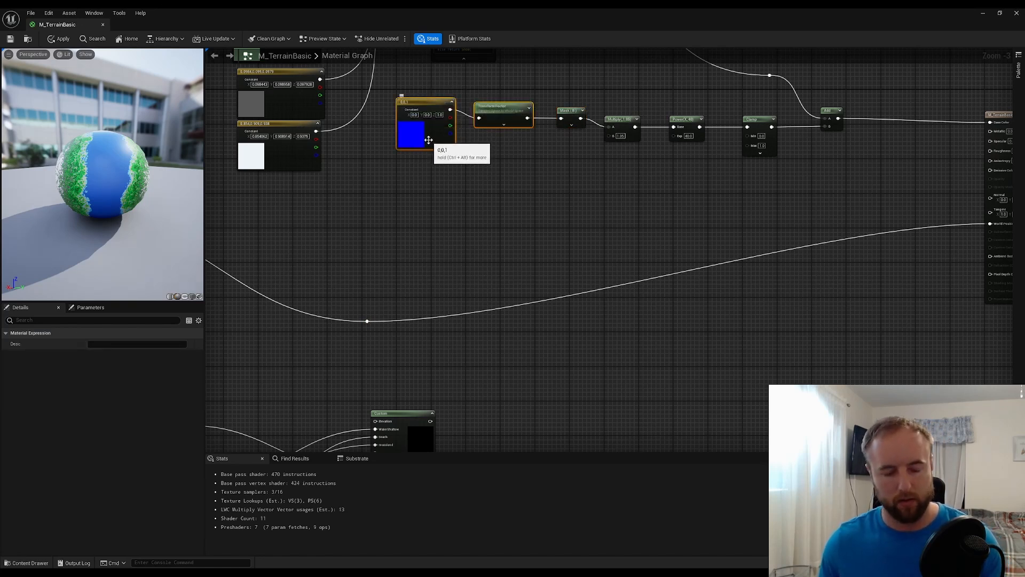
{"action": "left_click", "coordinate": [494, 90]}
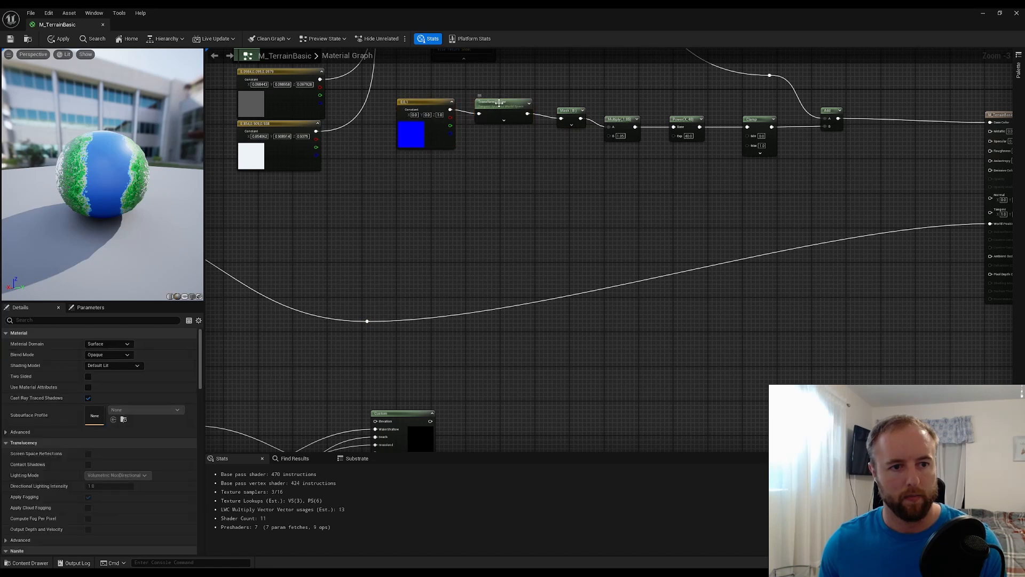
{"action": "left_click_drag", "start_coordinate": [497, 102], "coordinate": [498, 106]}
{"action": "left_click_drag", "start_coordinate": [432, 104], "coordinate": [433, 108]}
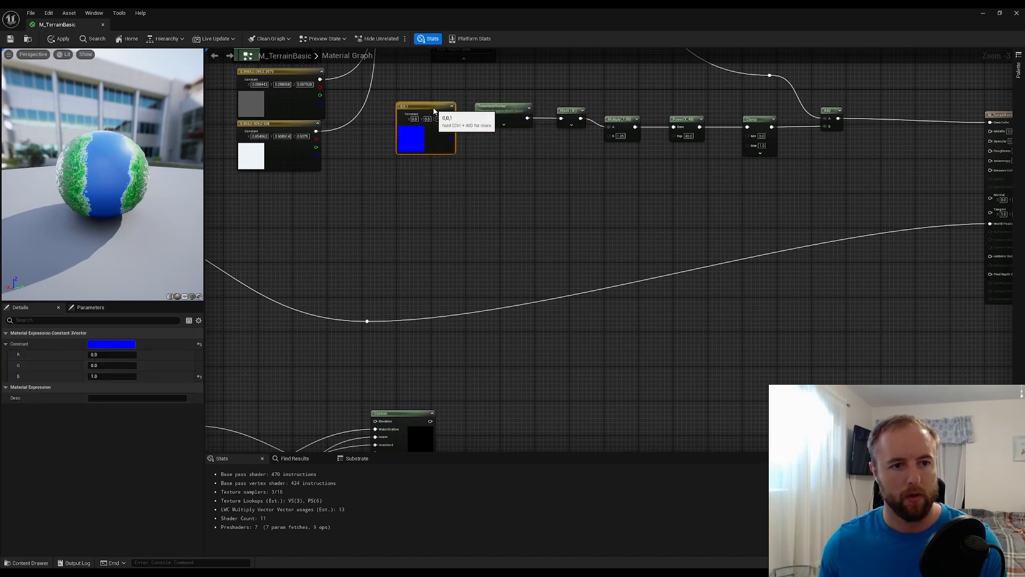
{"action": "left_click", "coordinate": [500, 148]}
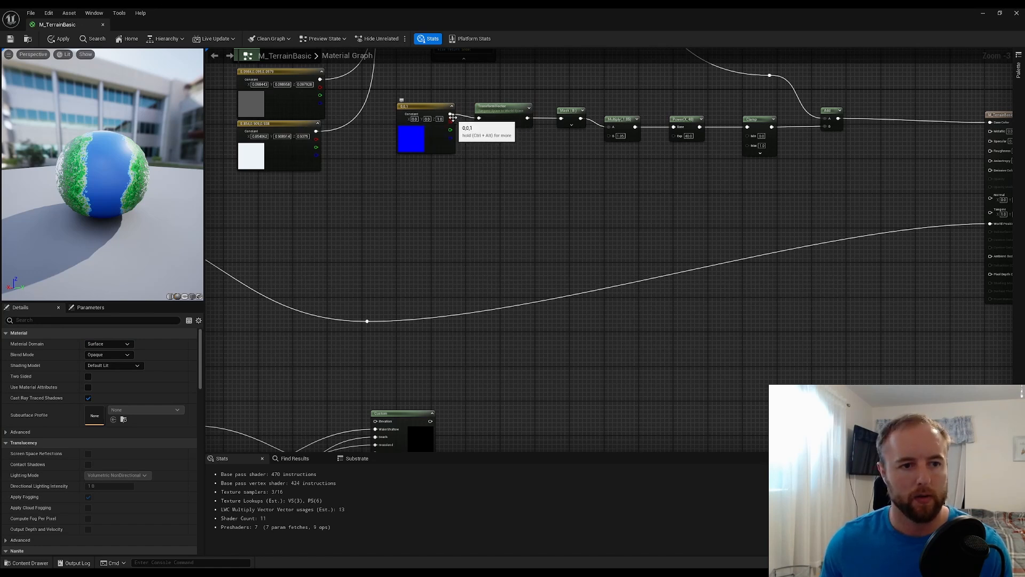
Add a Multiply node below TransformVector, feed its A input from the 0,0,1 constant, and set B to -1
{"action": "left_click", "coordinate": [502, 165]}
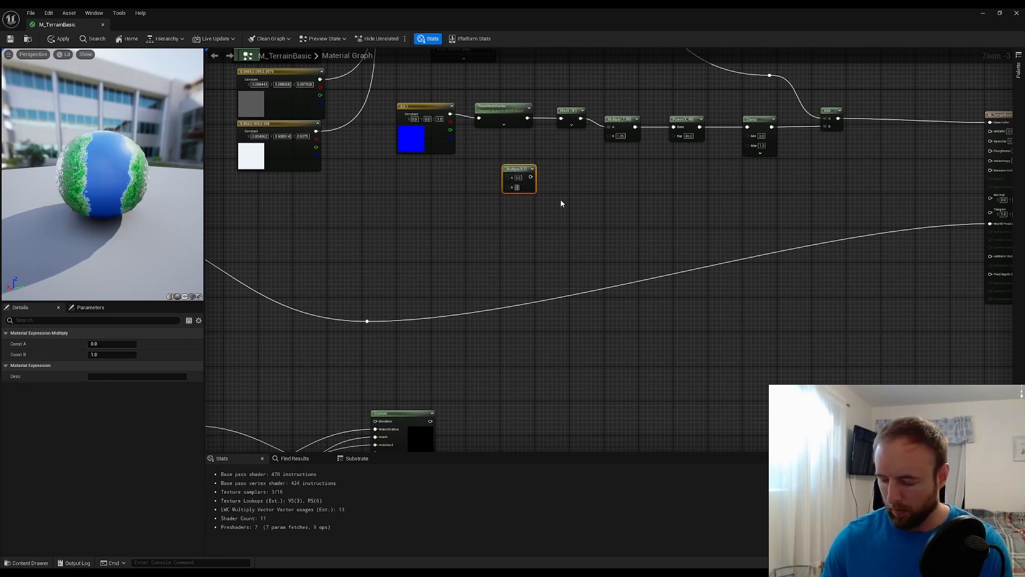
{"action": "left_click", "coordinate": [492, 238]}
{"action": "left_click_drag", "start_coordinate": [451, 114], "coordinate": [495, 180]}
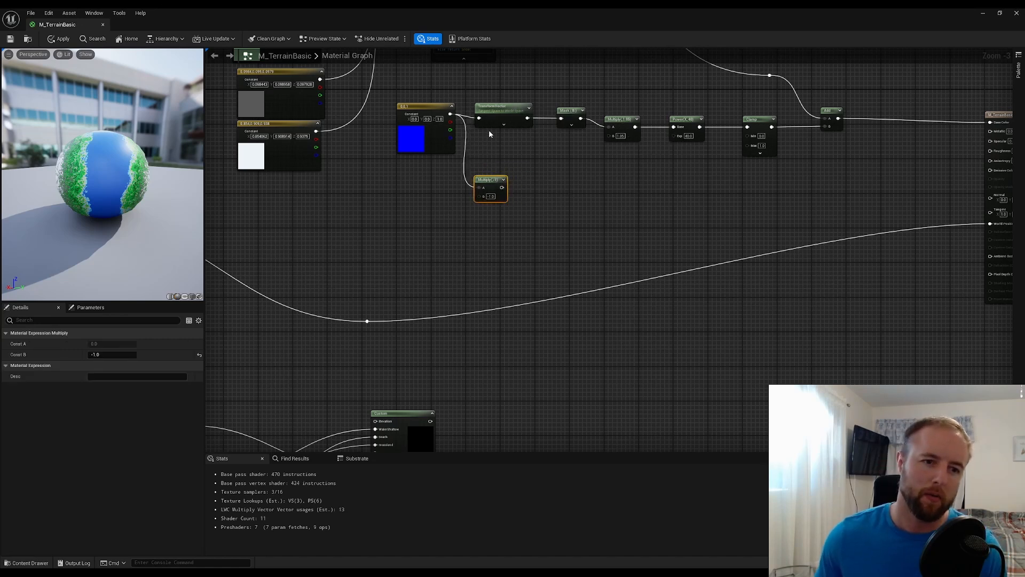
{"action": "left_click_drag", "start_coordinate": [502, 187], "coordinate": [479, 119]}
{"action": "left_click", "coordinate": [492, 156], "text": "alt"}
{"action": "left_click_drag", "start_coordinate": [786, 165], "coordinate": [599, 116]}
{"action": "left_click", "coordinate": [698, 166]}
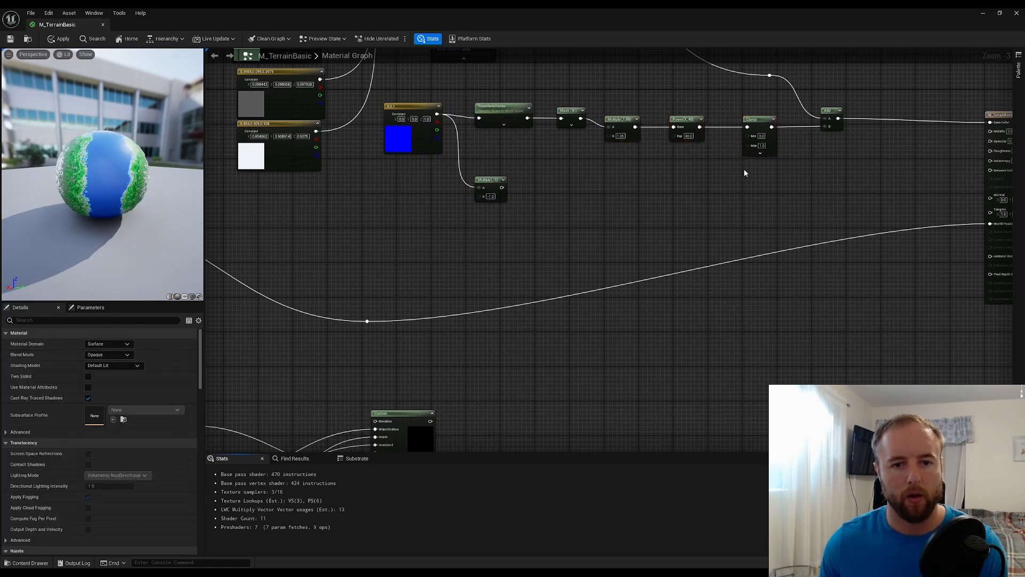
Duplicate the chain from TransformVector through Clamp into a second row and feed it from the -1 Multiply node
{"action": "left_click_drag", "start_coordinate": [759, 168], "coordinate": [513, 107]}
{"action": "key", "text": "ctrl+c"}
{"action": "key", "text": "ctrl+v"}
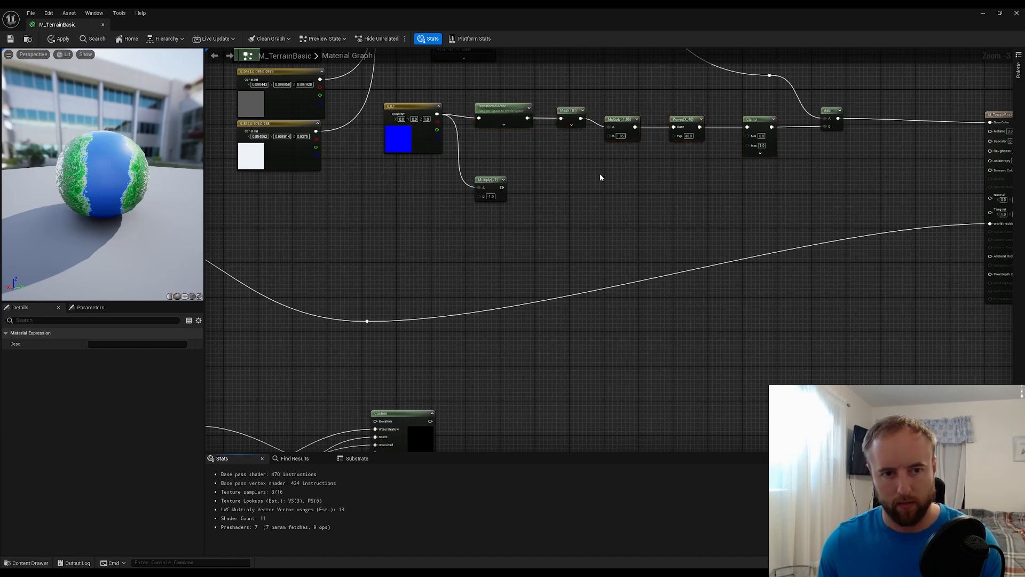
{"action": "left_click_drag", "start_coordinate": [512, 175], "coordinate": [582, 180]}
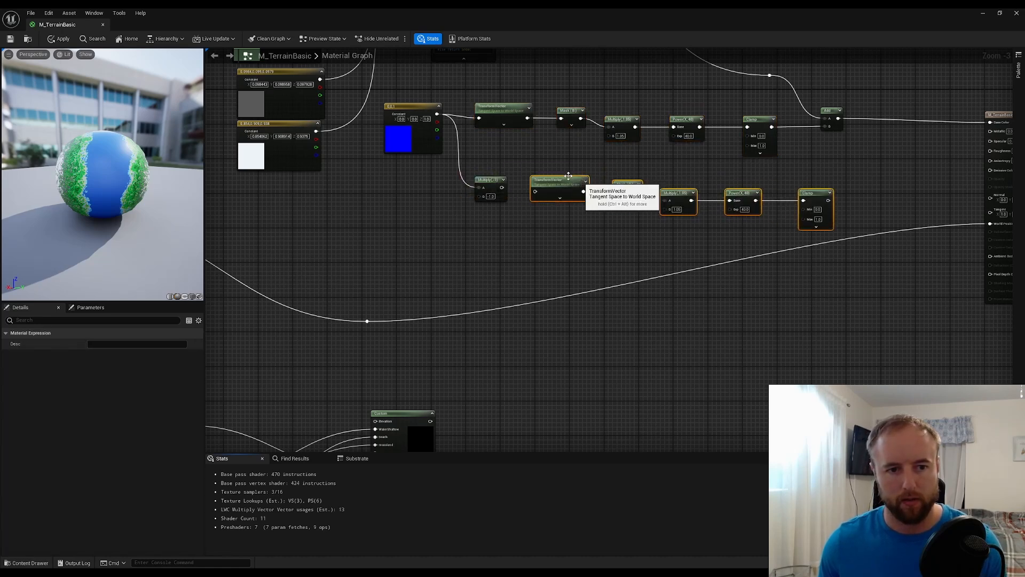
{"action": "left_click", "coordinate": [517, 187]}
{"action": "left_click_drag", "start_coordinate": [502, 188], "coordinate": [536, 192]}
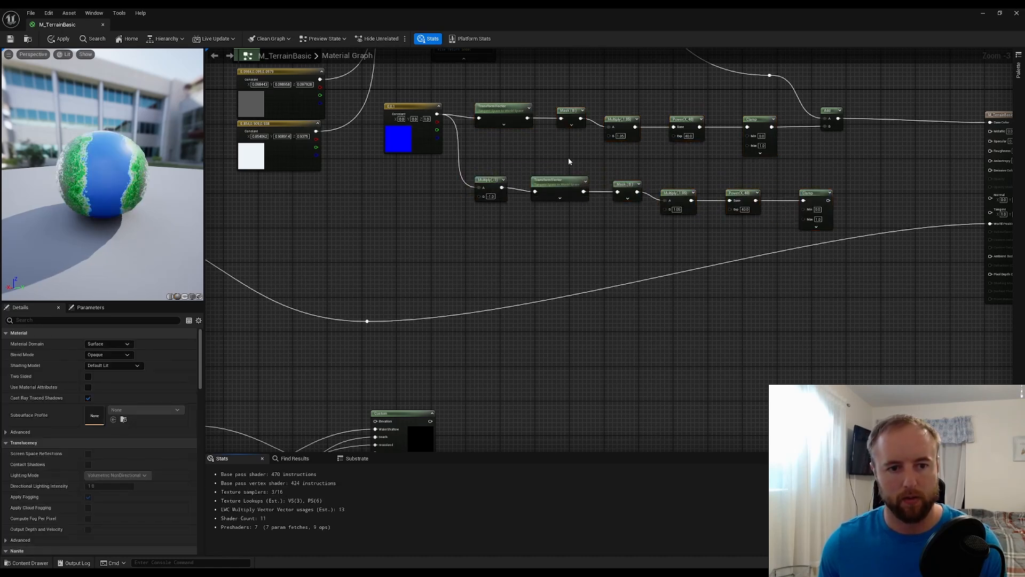
Combine both Clamp outputs in a new Add node and connect its output to the final Add node's B input
{"action": "right_click_drag", "start_coordinate": [613, 170], "coordinate": [507, 188]}
{"action": "left_click_drag", "start_coordinate": [711, 212], "coordinate": [729, 173]}
{"action": "left_click", "coordinate": [792, 183]}
{"action": "left_click", "coordinate": [791, 179]}
{"action": "left_click_drag", "start_coordinate": [739, 131], "coordinate": [809, 133]}
{"action": "left_click", "coordinate": [724, 164]}
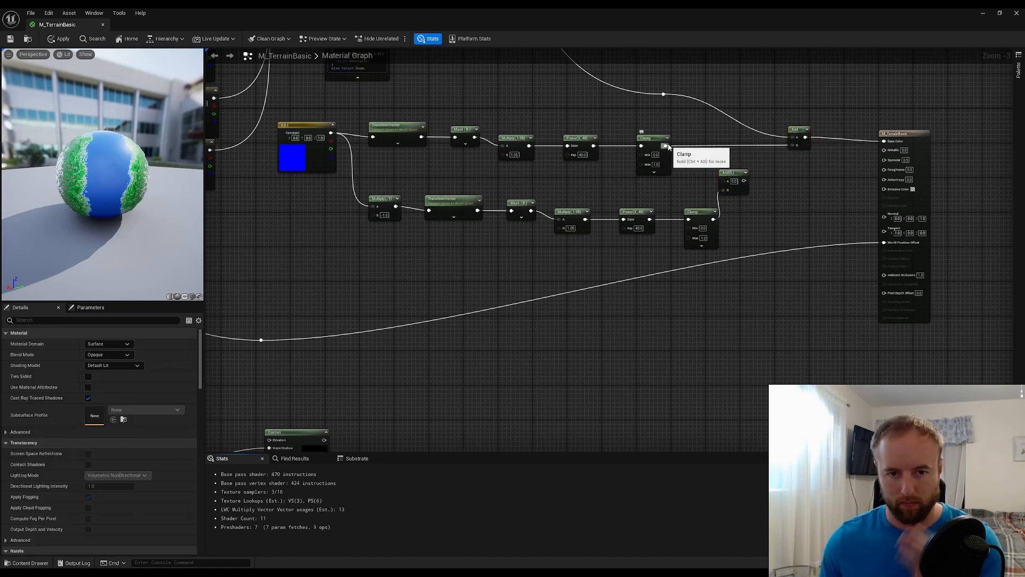
{"action": "left_click_drag", "start_coordinate": [688, 159], "coordinate": [796, 149]}
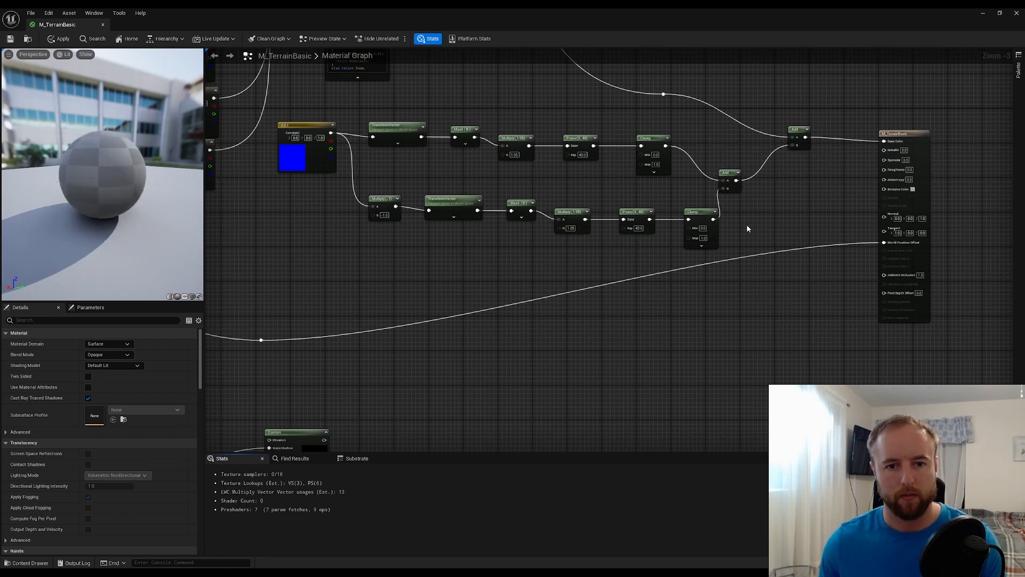
Group the constant, both mask rows and their combining Add node in a comment titled "Ice caps"
{"action": "left_click_drag", "start_coordinate": [748, 226], "coordinate": [316, 123]}
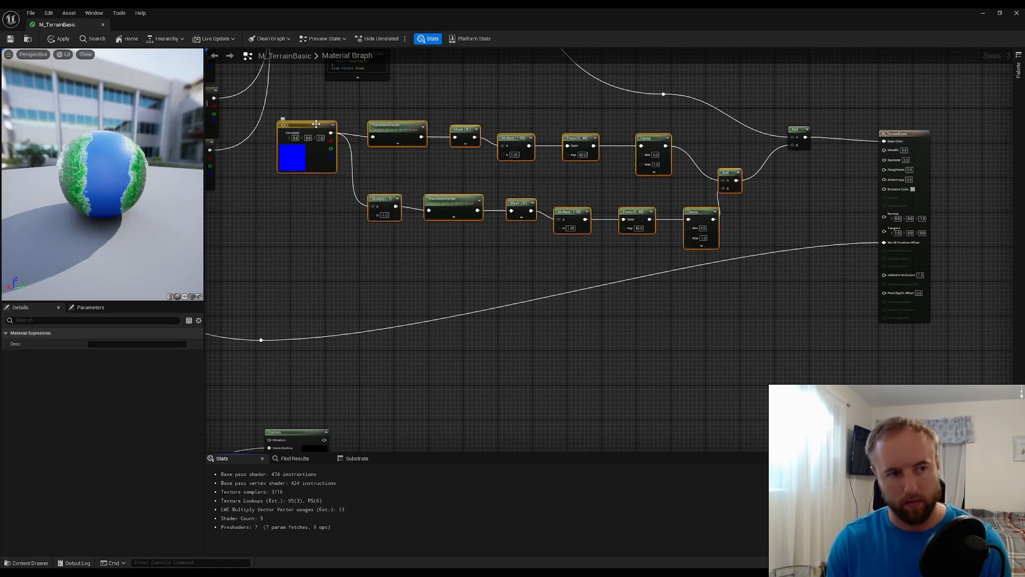
{"action": "type", "text": "cIce caps"}
{"action": "key", "text": "Return"}
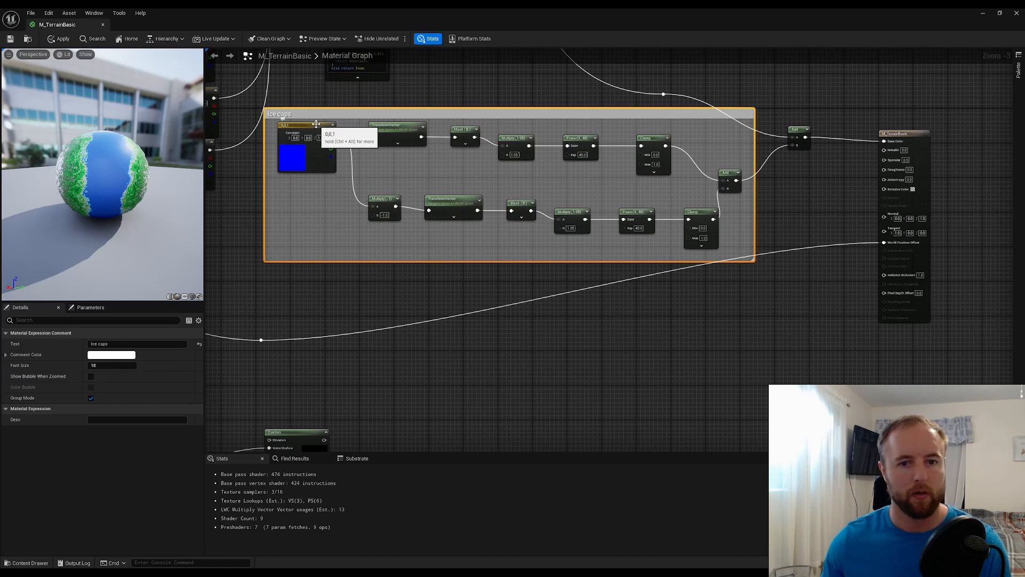
Move the final Add node and the M_TerrainBasic result node up and to the right, in line with the base colour wire
{"action": "left_click", "coordinate": [759, 237]}
{"action": "right_click_drag", "start_coordinate": [825, 110], "coordinate": [763, 181]}
{"action": "right_click", "coordinate": [762, 181]}
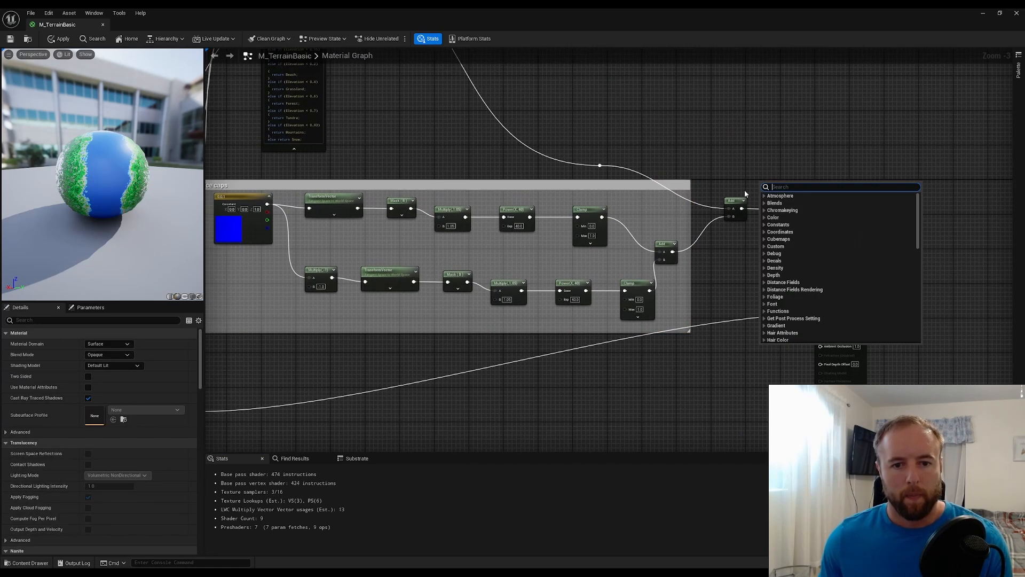
{"action": "left_click_drag", "start_coordinate": [736, 200], "coordinate": [766, 160]}
{"action": "left_click", "coordinate": [860, 198]}
{"action": "left_click_drag", "start_coordinate": [859, 208], "coordinate": [959, 158]}
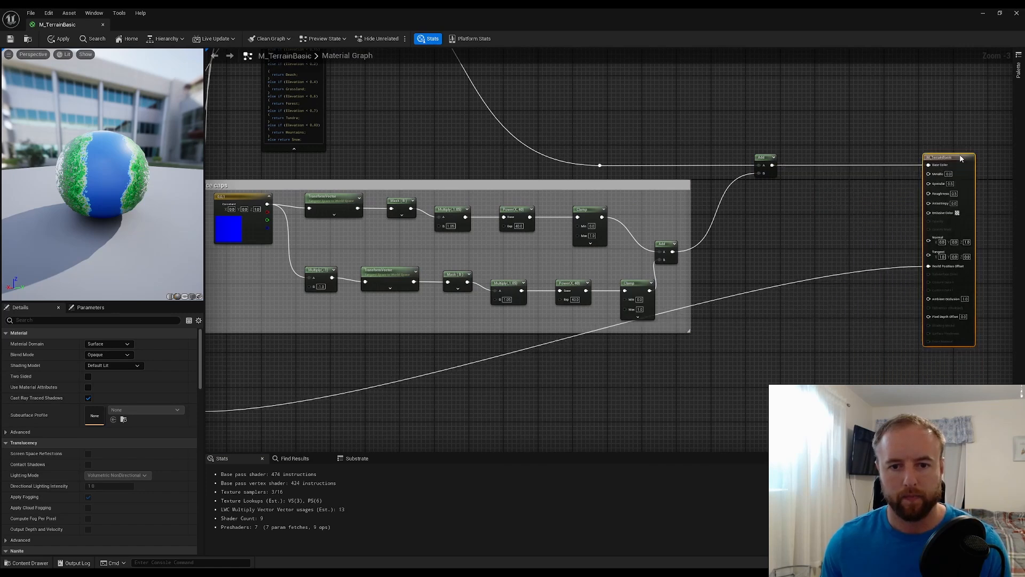
Insert another reroute point in the World Position Offset wire and route it beneath the Ice caps comment
{"action": "double_click", "coordinate": [741, 297]}
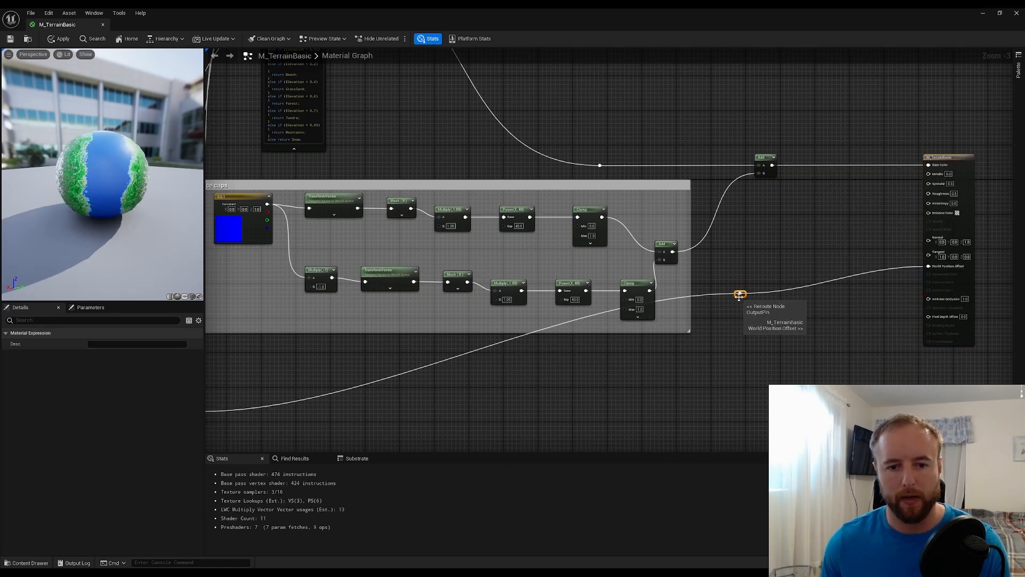
{"action": "left_click_drag", "start_coordinate": [740, 295], "coordinate": [721, 414]}
{"action": "left_click", "coordinate": [738, 269]}
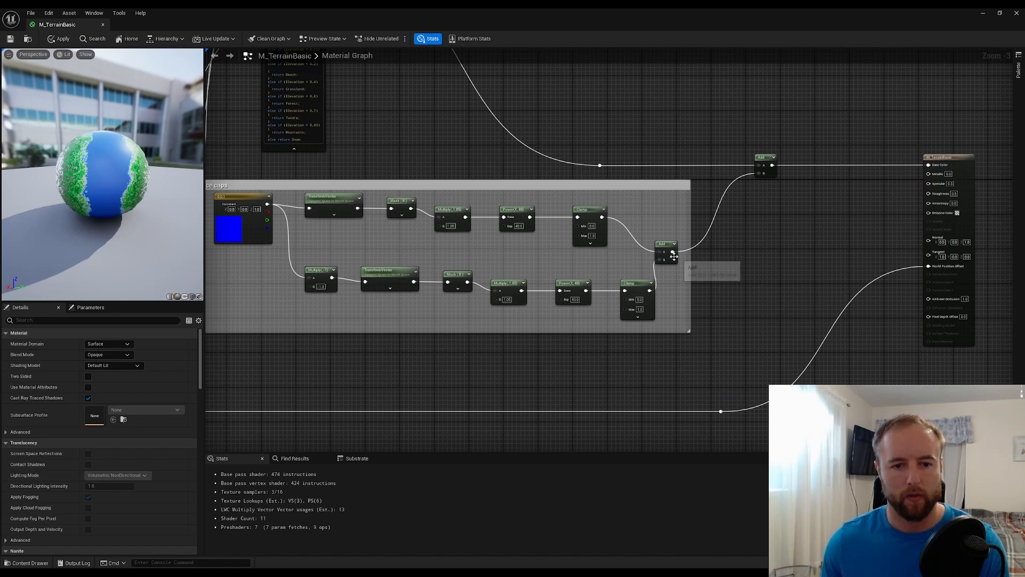
{"action": "left_click_drag", "start_coordinate": [674, 256], "coordinate": [737, 259]}
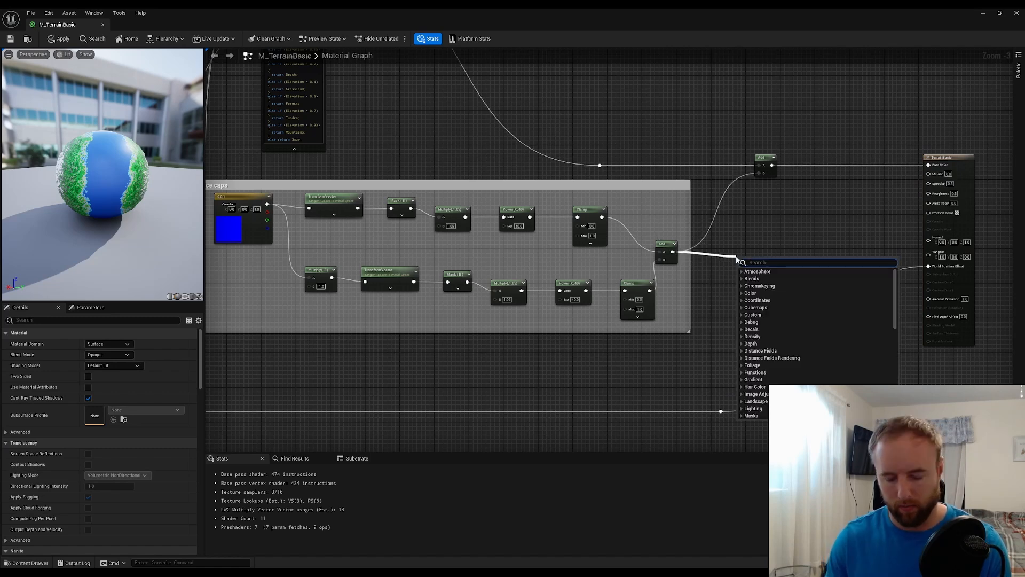
{"action": "type", "text": "rerout"}
{"action": "key", "text": "Return"}
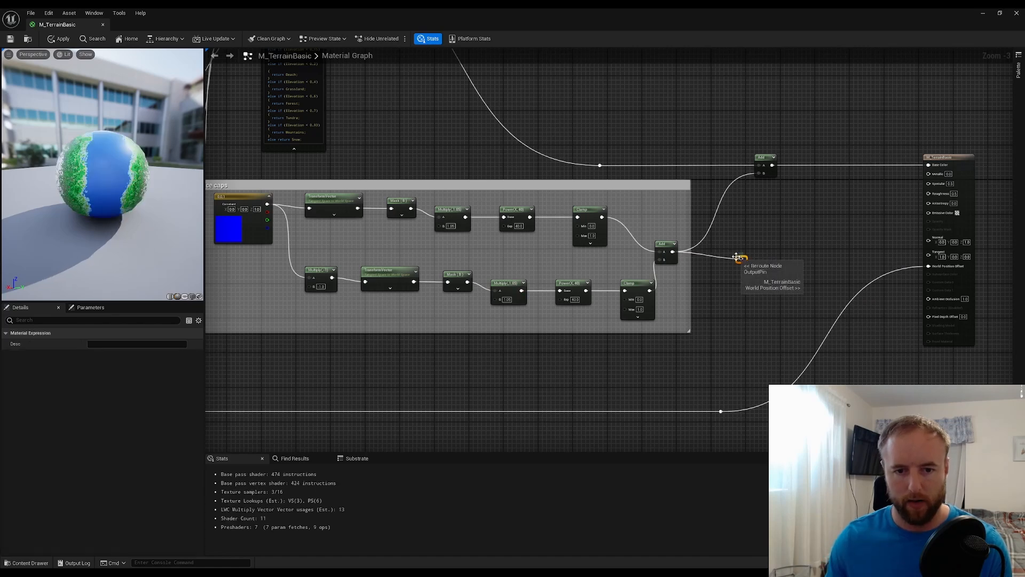
{"action": "left_click", "coordinate": [762, 287]}
{"action": "left_click", "coordinate": [742, 258]}
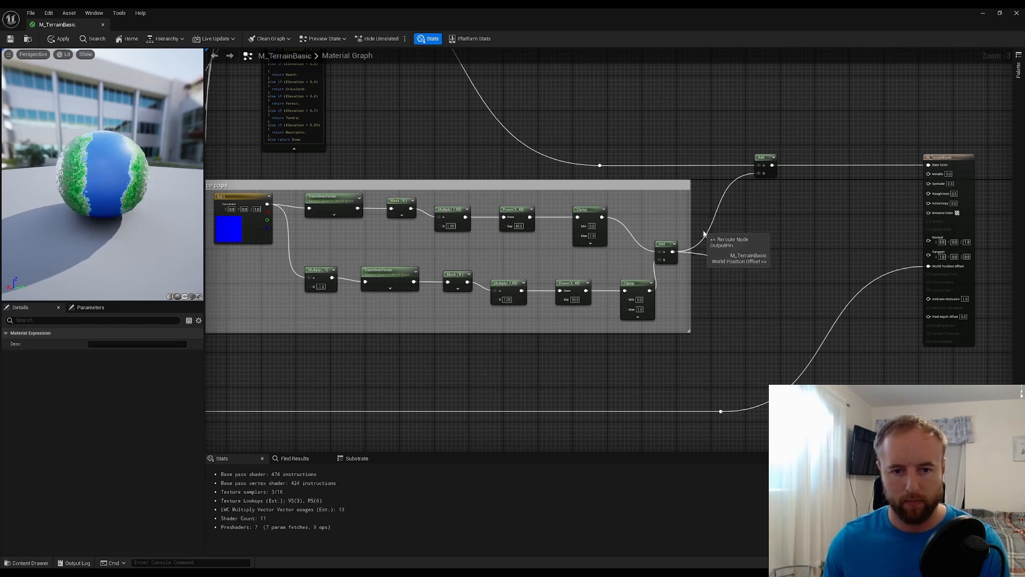
{"action": "key", "text": "Delete"}
Create a named reroute called IceCaps from the combining Add node's output and place it directly beside that node
{"action": "left_click_drag", "start_coordinate": [673, 252], "coordinate": [732, 261]}
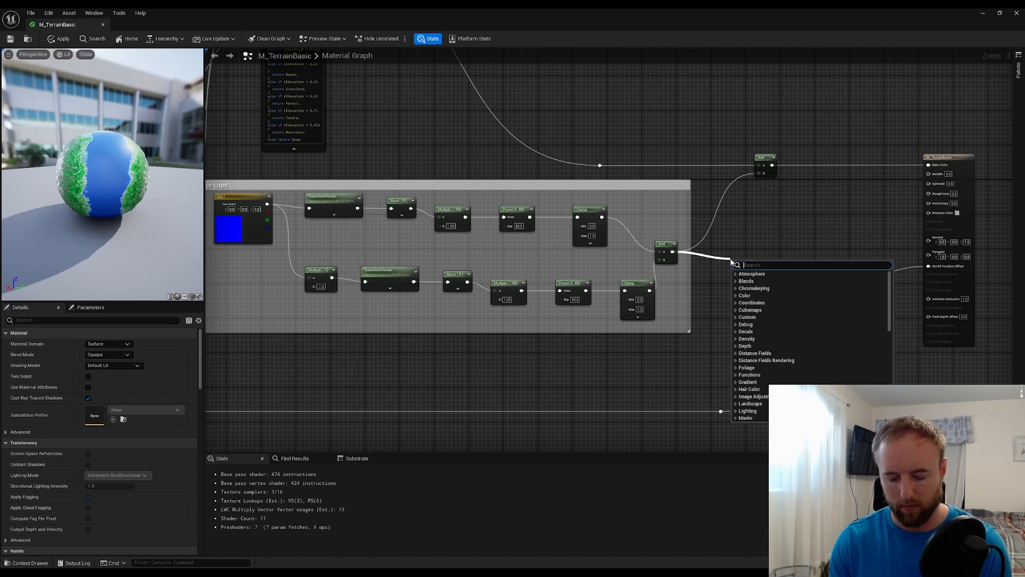
{"action": "type", "text": "rerou"}
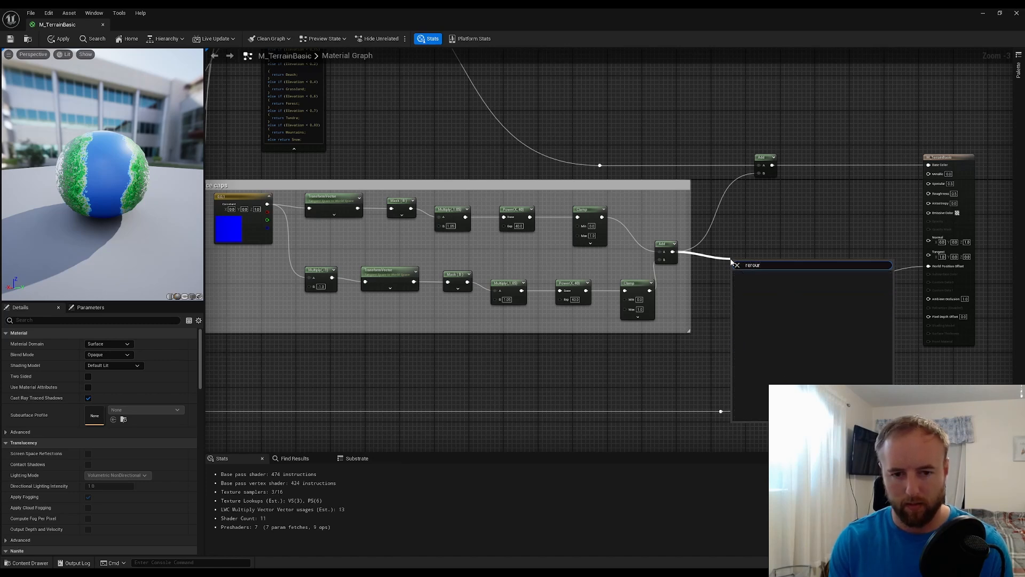
{"action": "left_click", "coordinate": [786, 281]}
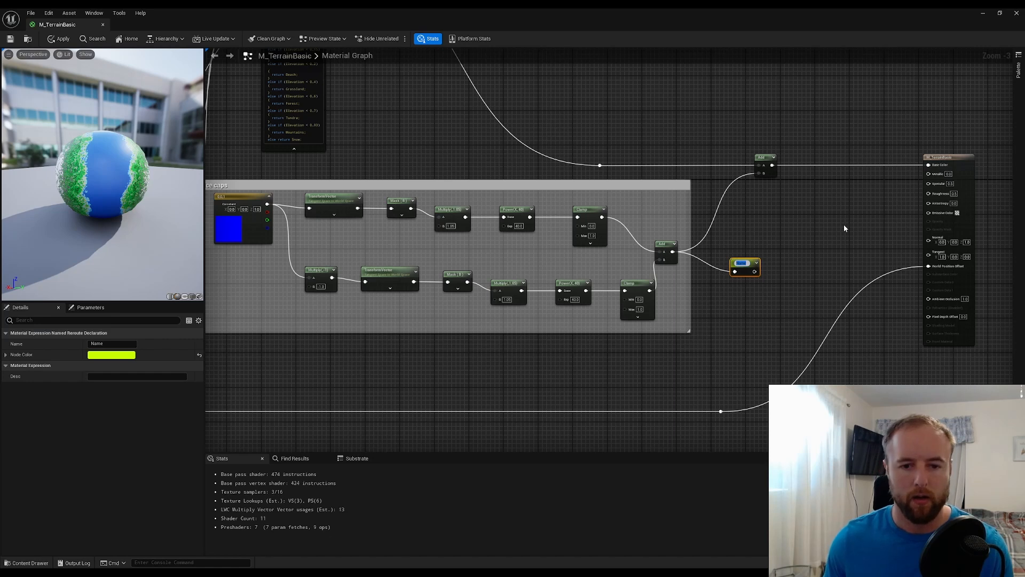
{"action": "type", "text": "IceCaps"}
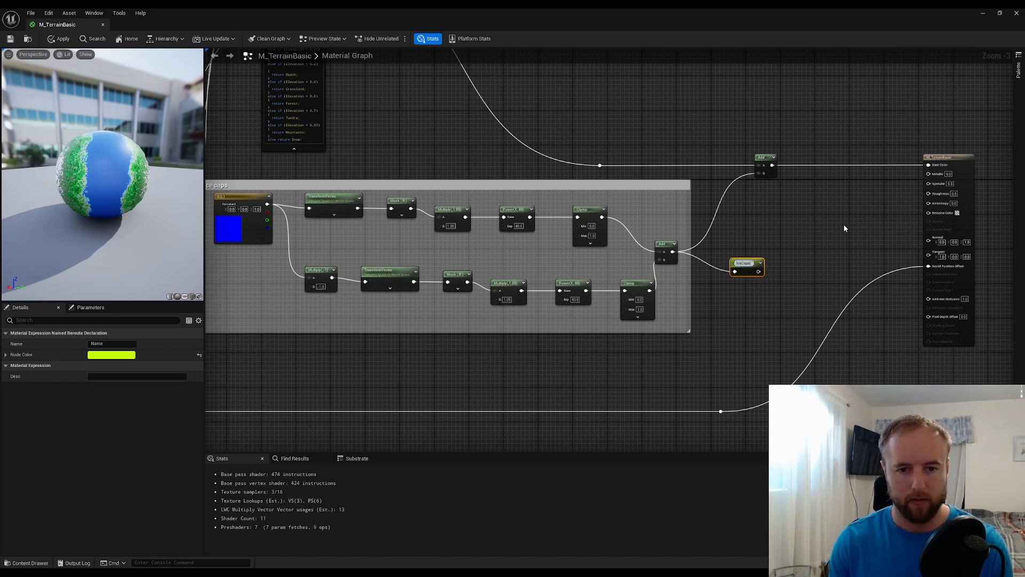
{"action": "key", "text": "Return"}
{"action": "left_click", "coordinate": [739, 318]}
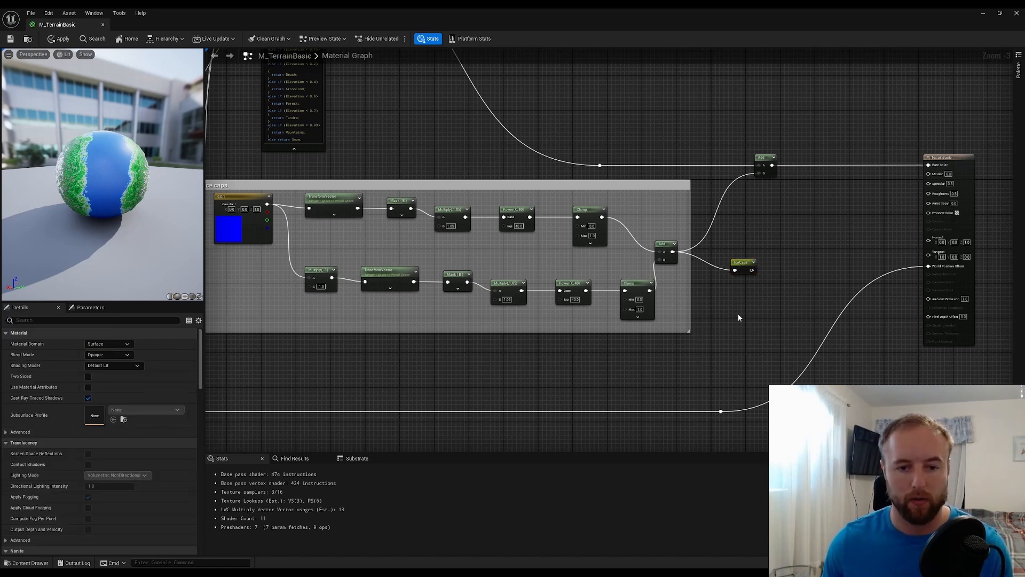
{"action": "left_click_drag", "start_coordinate": [742, 264], "coordinate": [725, 250]}
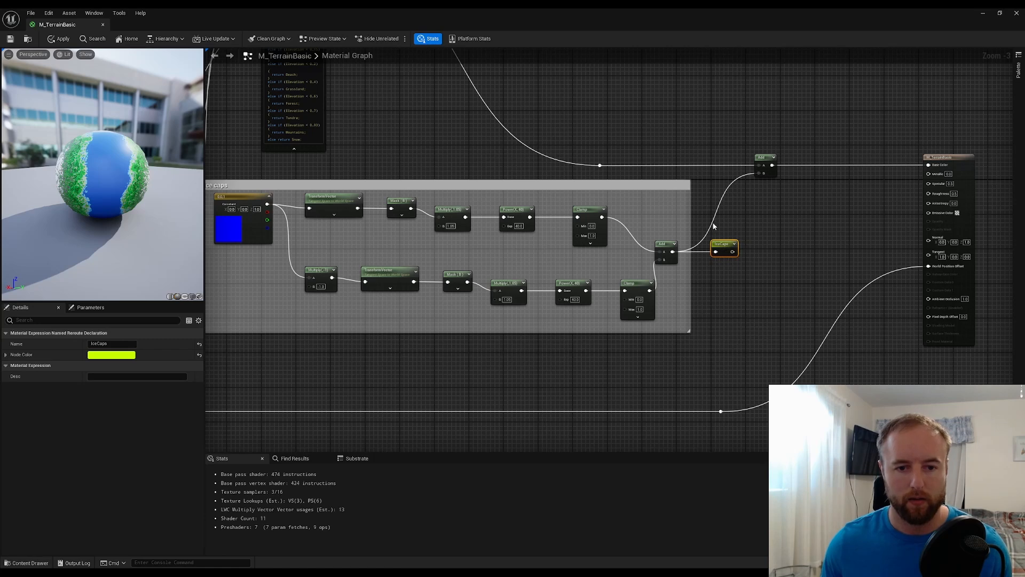
Disconnect the ice caps wire from the final Add node and move that node and the M_TerrainBasic result node farther right
{"action": "left_click", "coordinate": [715, 226], "text": "alt"}
{"action": "left_click_drag", "start_coordinate": [765, 156], "coordinate": [812, 156]}
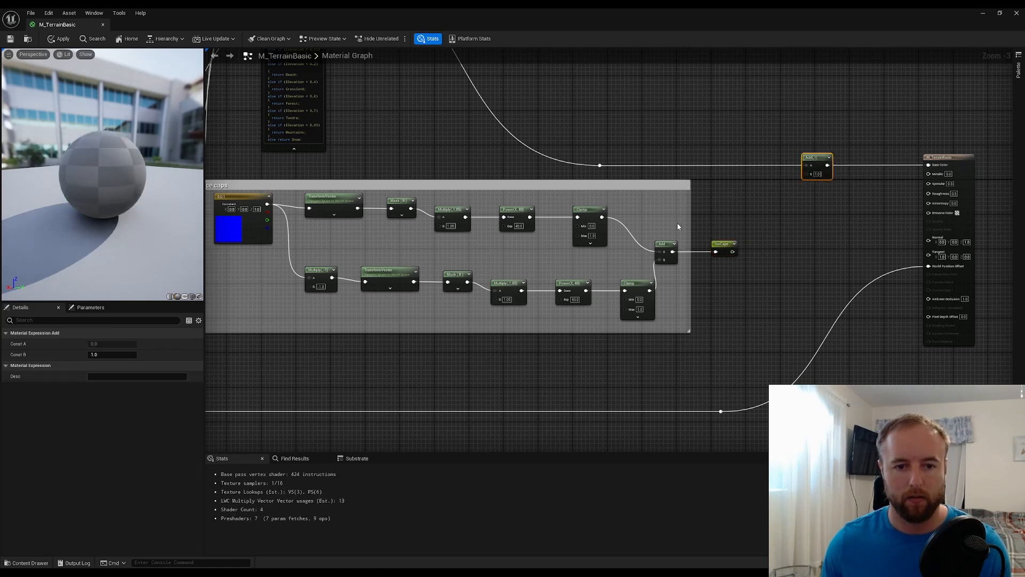
{"action": "left_click", "coordinate": [841, 195]}
{"action": "right_click_drag", "start_coordinate": [842, 196], "coordinate": [512, 387]}
{"action": "left_click_drag", "start_coordinate": [626, 354], "coordinate": [803, 350]}
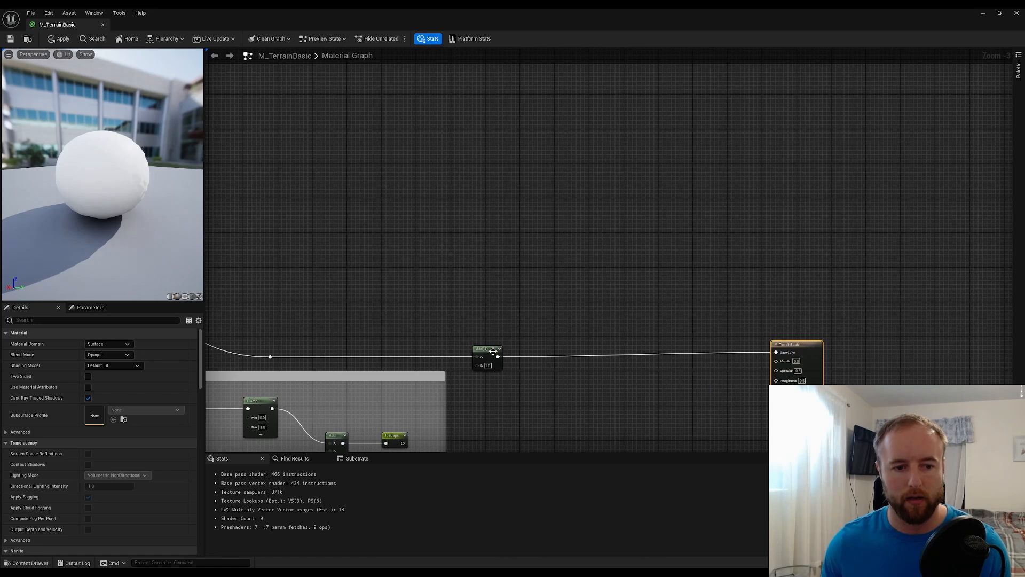
{"action": "left_click_drag", "start_coordinate": [489, 351], "coordinate": [683, 346]}
{"action": "left_click", "coordinate": [602, 336]}
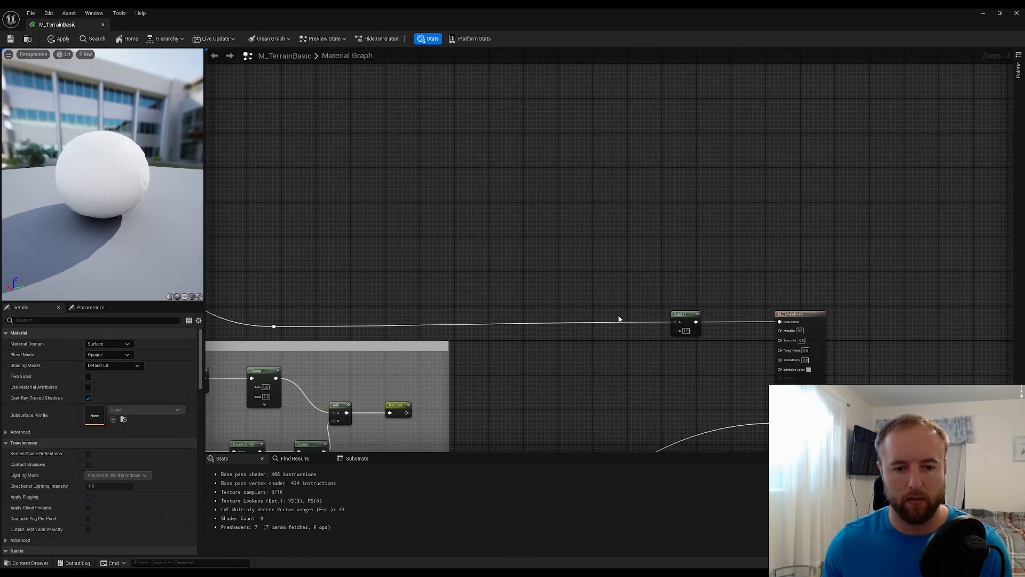
Insert a reroute point in the base colour wire just ahead of the final Add node
{"action": "scroll", "coordinate": [593, 352], "scroll_direction": "up", "scroll_amount": 3}
{"action": "double_click", "coordinate": [553, 327]}
{"action": "left_click", "coordinate": [565, 350]}
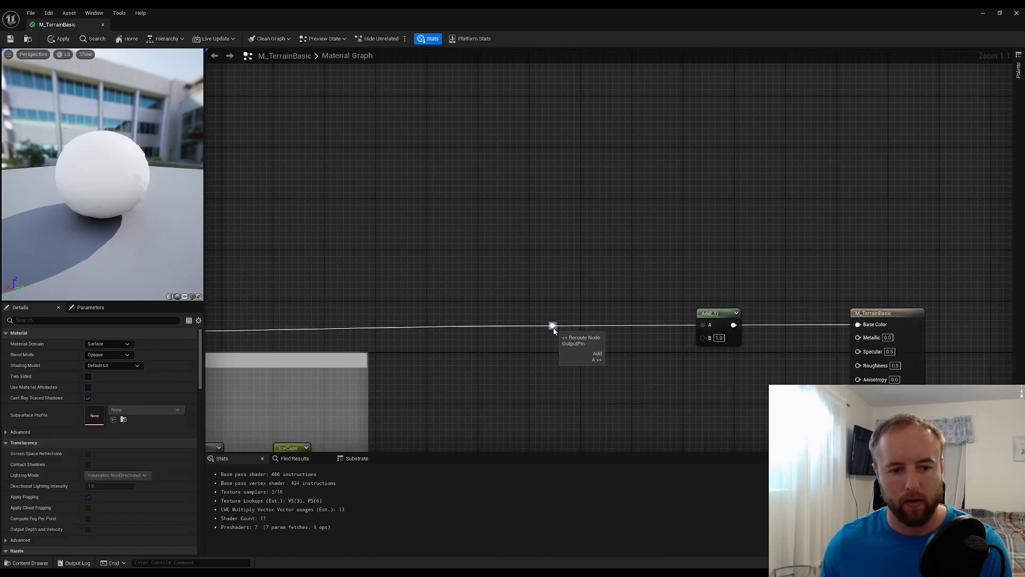
Place an IceCaps named reroute reference below the base colour wire and connect it to the final Add node's B input
{"action": "left_click_drag", "start_coordinate": [553, 326], "coordinate": [582, 352]}
{"action": "type", "text": "icecaps"}
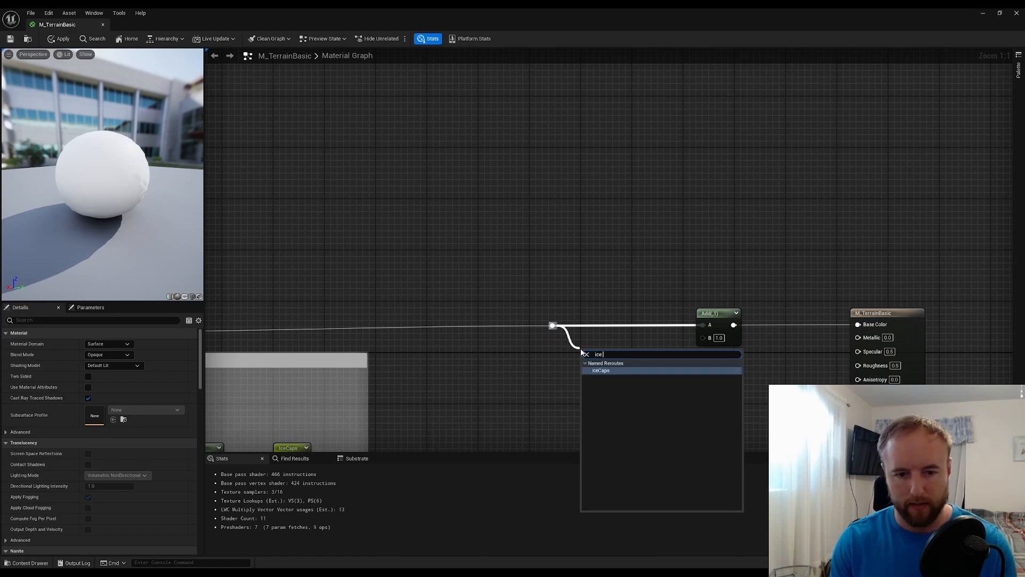
{"action": "key", "text": "Return"}
{"action": "key", "text": "Return"}
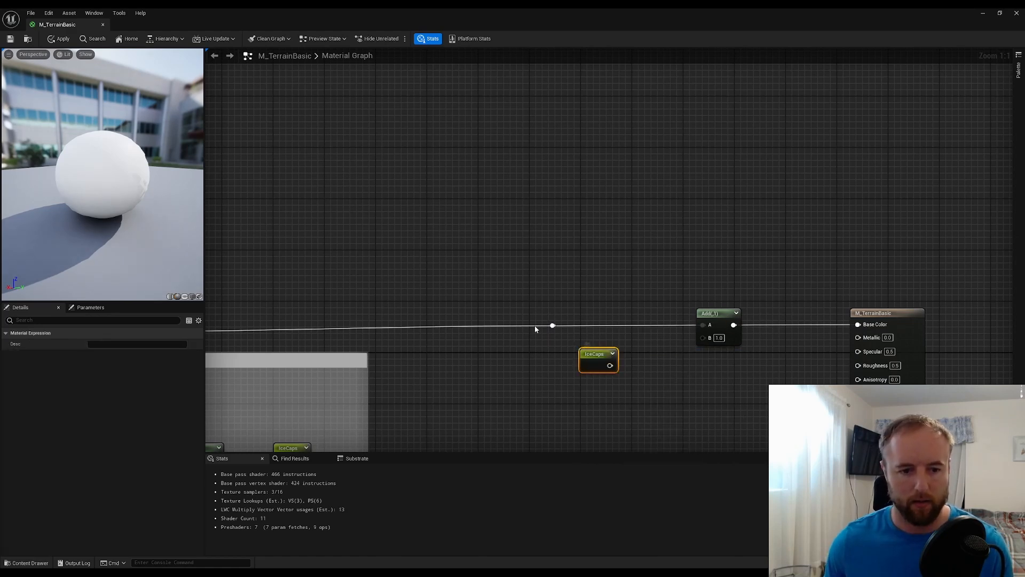
{"action": "left_click_drag", "start_coordinate": [610, 366], "coordinate": [703, 337]}
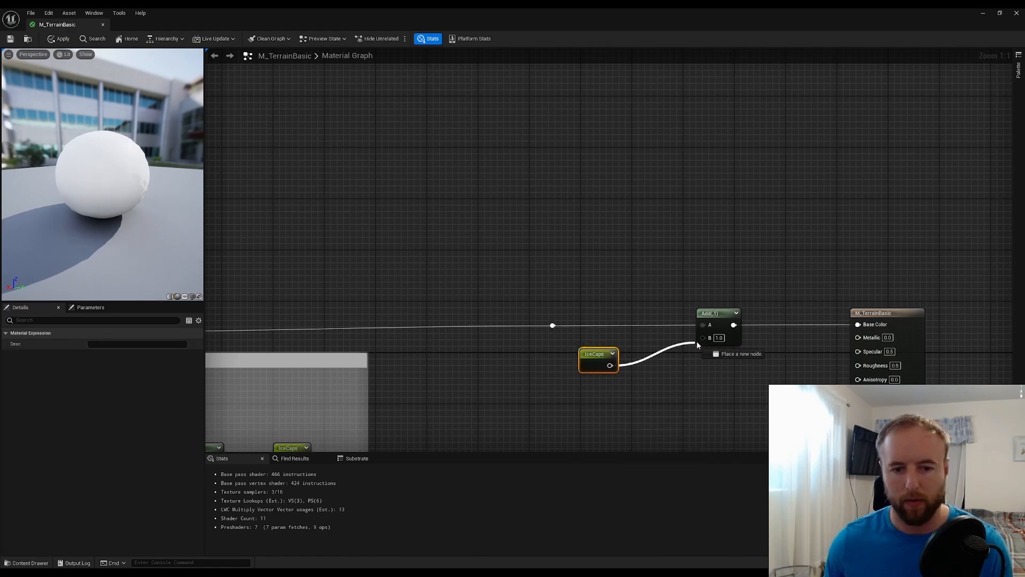
{"action": "left_click", "coordinate": [698, 378]}
Connect the combining Add node directly to the final Add node's B input and delete both IceCaps named reroute nodes
{"action": "scroll", "coordinate": [687, 355], "scroll_direction": "down", "scroll_amount": 4}
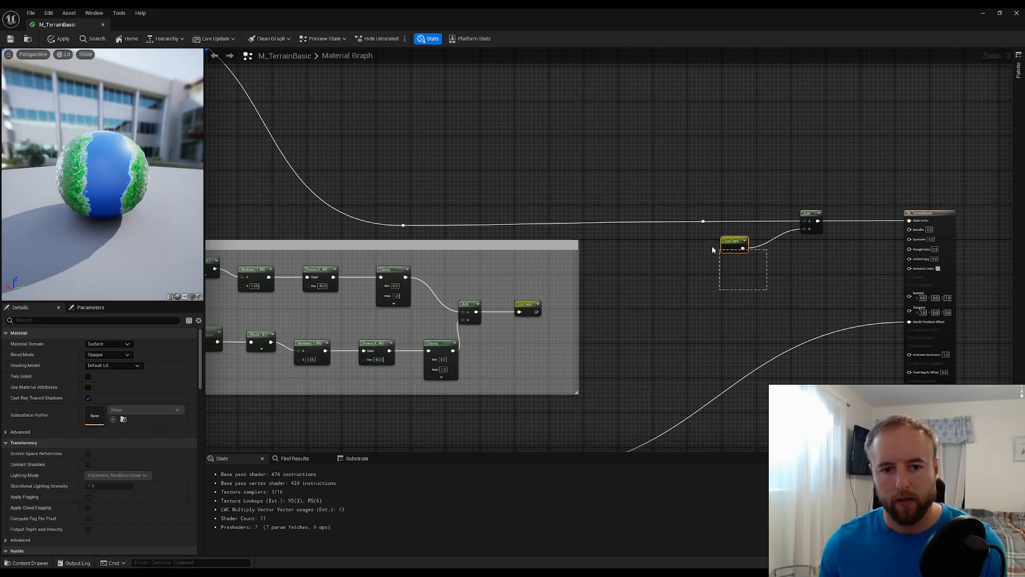
{"action": "left_click_drag", "start_coordinate": [537, 311], "coordinate": [805, 229]}
{"action": "left_click_drag", "start_coordinate": [792, 272], "coordinate": [706, 244]}
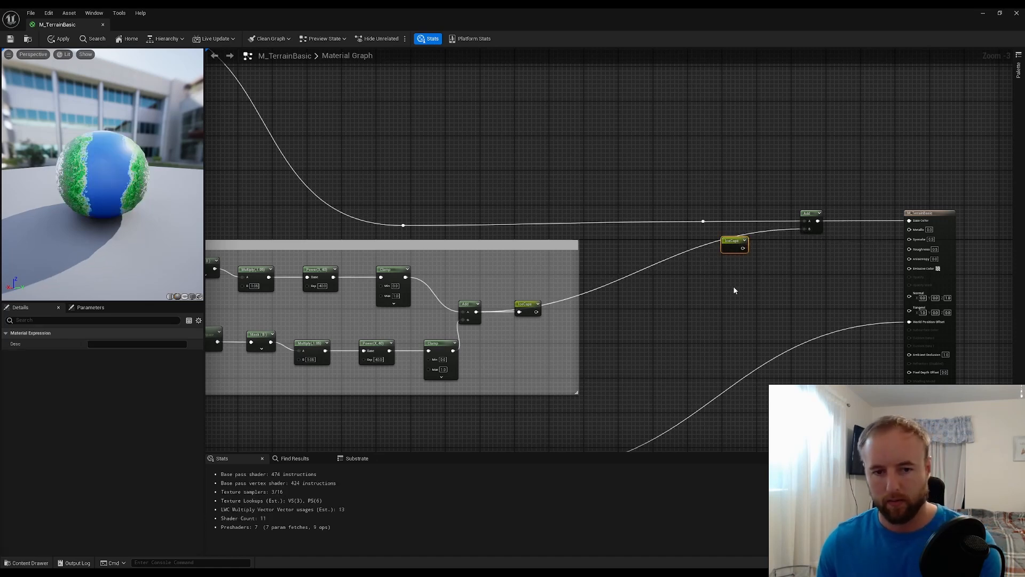
{"action": "key", "text": "Delete"}
{"action": "left_click_drag", "start_coordinate": [506, 283], "coordinate": [591, 302]}
{"action": "key", "text": "Delete"}
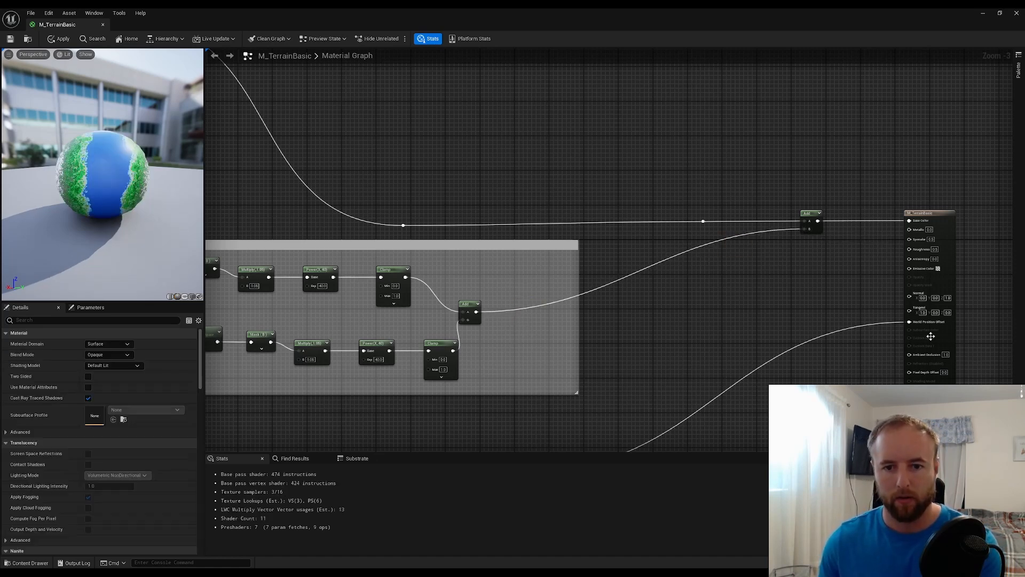
Move the nearby reroute point, final Add node and result node closer to the Ice caps comment, and save the material
{"action": "left_click_drag", "start_coordinate": [965, 333], "coordinate": [660, 191]}
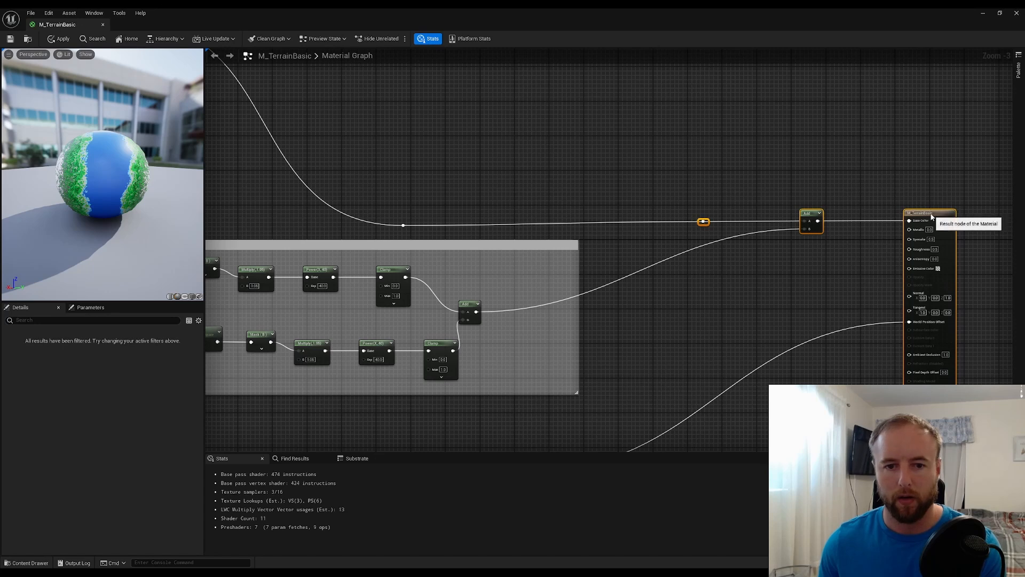
{"action": "left_click_drag", "start_coordinate": [929, 218], "coordinate": [842, 218]}
{"action": "left_click", "coordinate": [668, 163]}
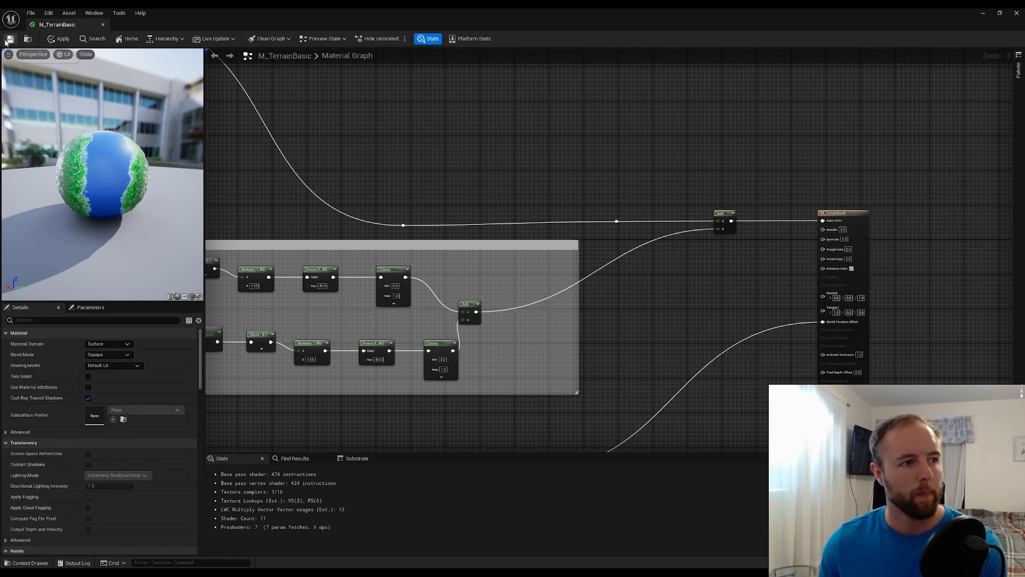
{"action": "left_click", "coordinate": [10, 39]}
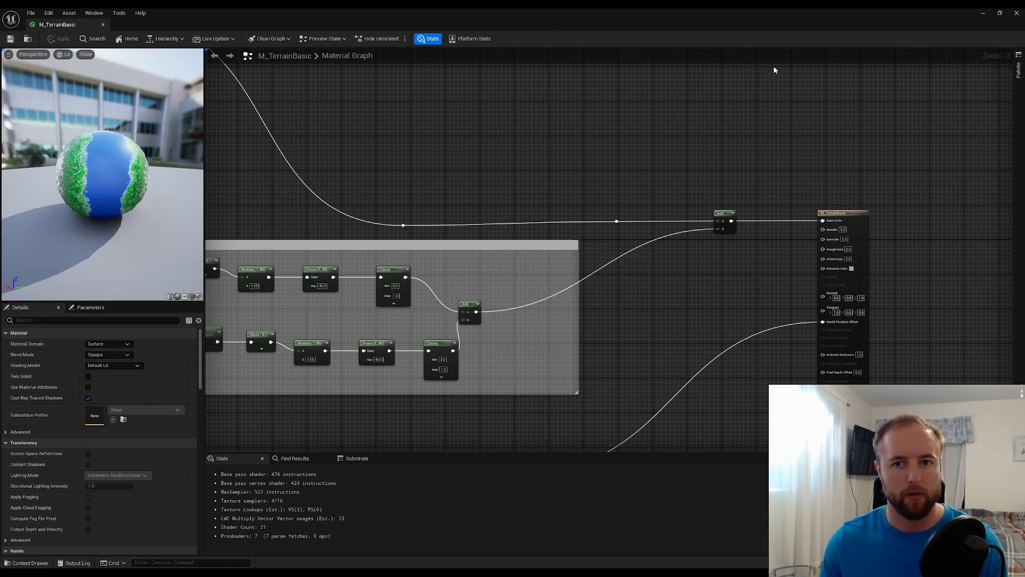
Return to the level viewport and examine the ice caps on the planet
{"action": "left_click", "coordinate": [981, 14]}
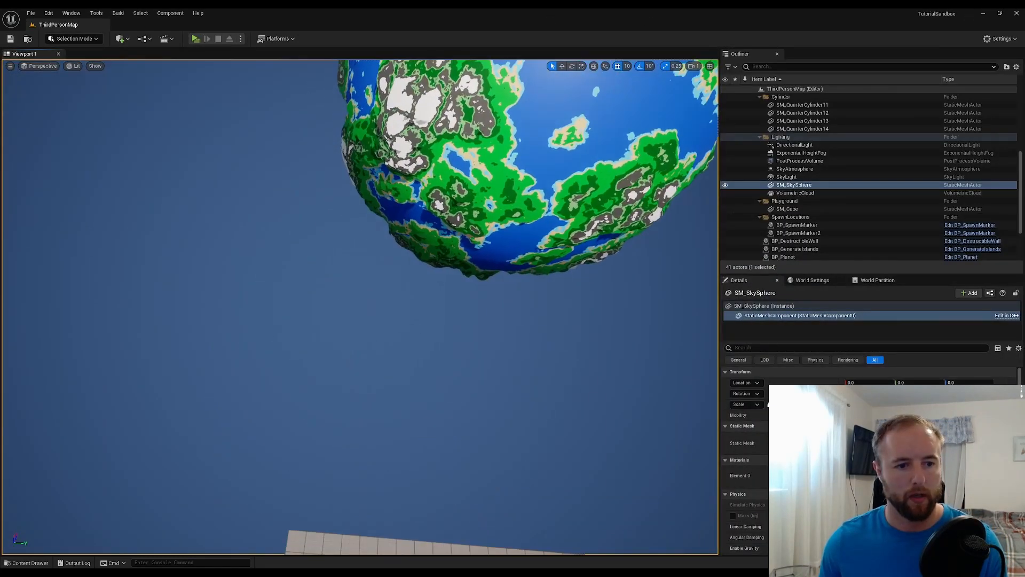
{"action": "right_click_drag", "start_coordinate": [360, 307], "coordinate": [379, 256]}
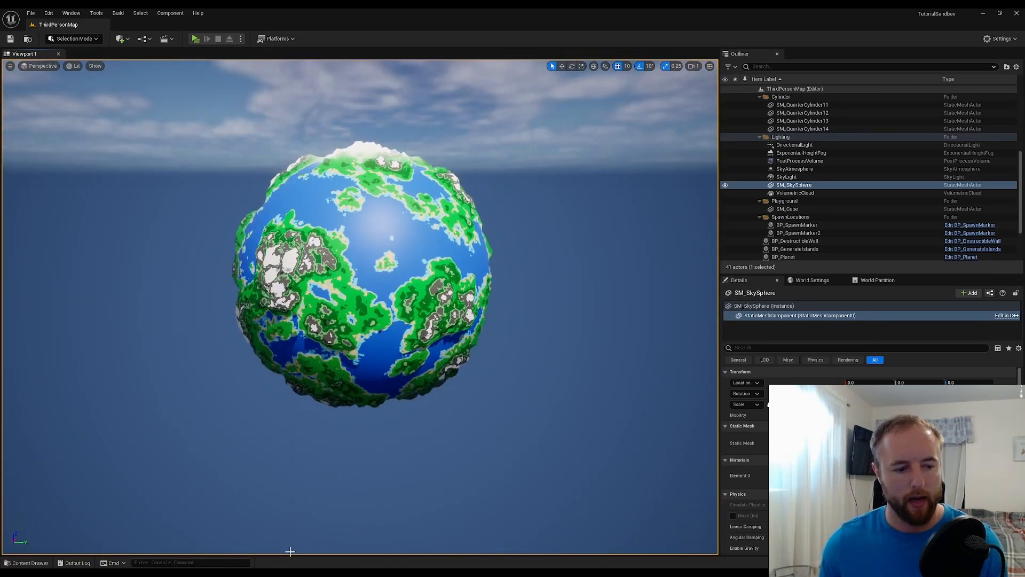
{"action": "mouse_move", "coordinate": [517, 572]}
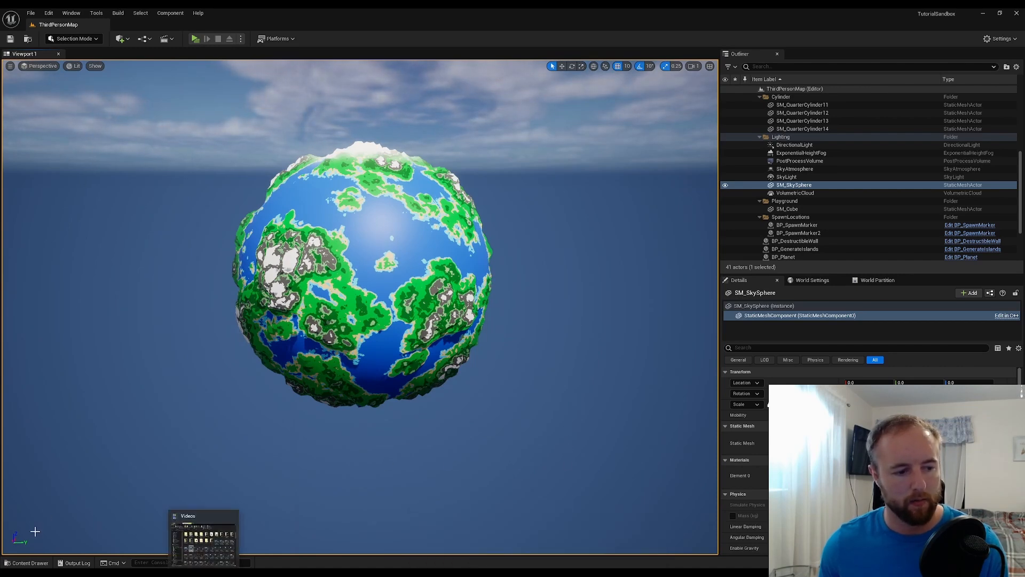
Reopen the M_TerrainBasic material and add a scalar parameter named IceCapSize between the two ice cap mask rows
{"action": "left_click", "coordinate": [27, 563]}
{"action": "double_click", "coordinate": [241, 465]}
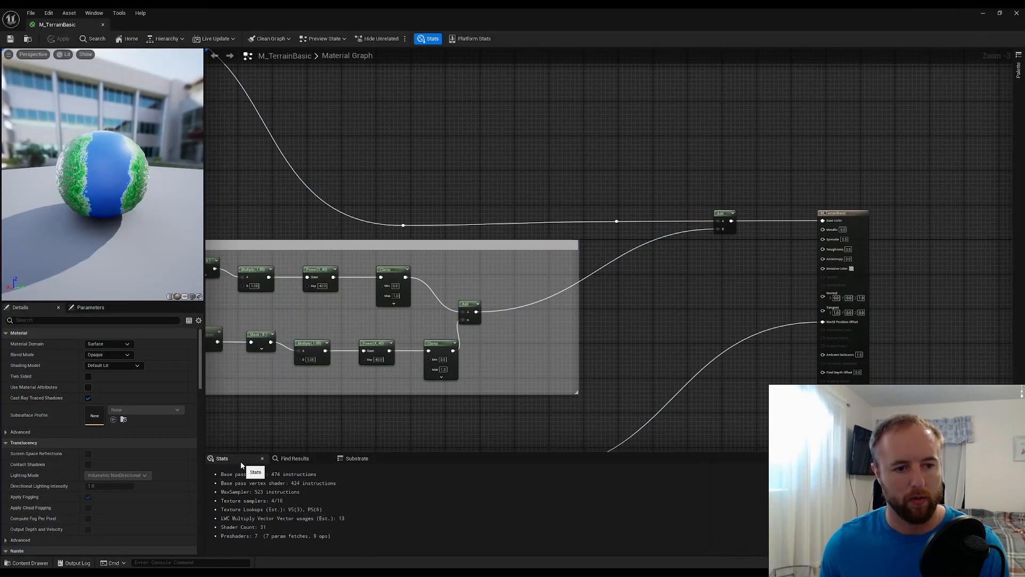
{"action": "right_click_drag", "start_coordinate": [680, 278], "coordinate": [848, 235]}
{"action": "scroll", "coordinate": [430, 328], "scroll_direction": "up", "scroll_amount": 3}
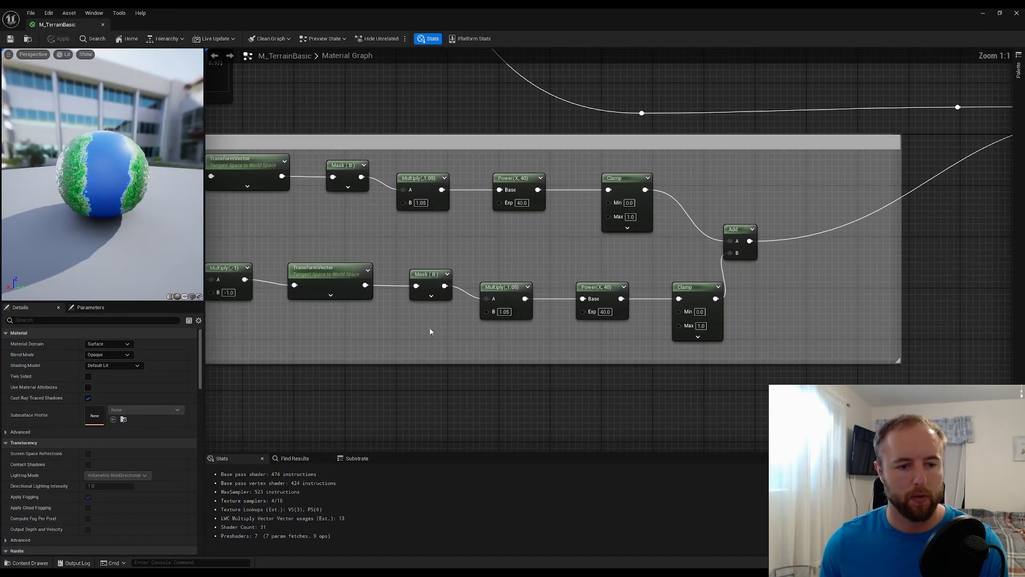
{"action": "right_click_drag", "start_coordinate": [430, 331], "coordinate": [528, 337]}
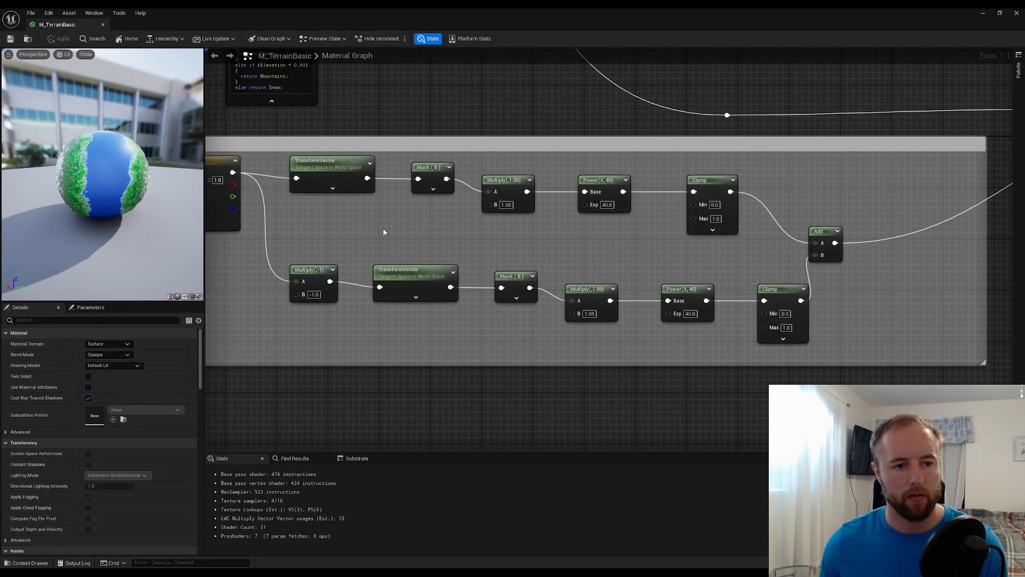
{"action": "left_click", "coordinate": [361, 221]}
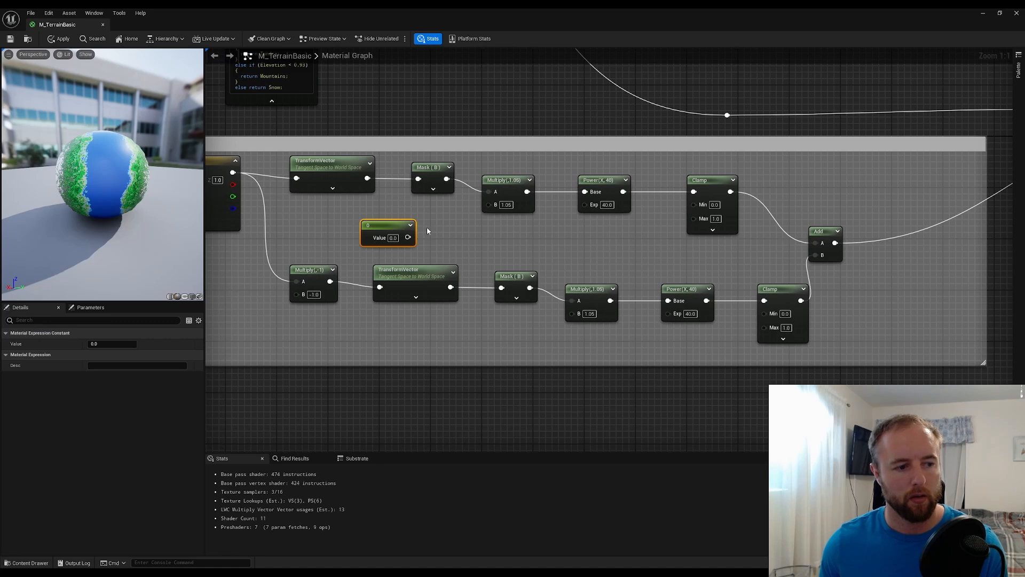
{"action": "key", "text": "Delete"}
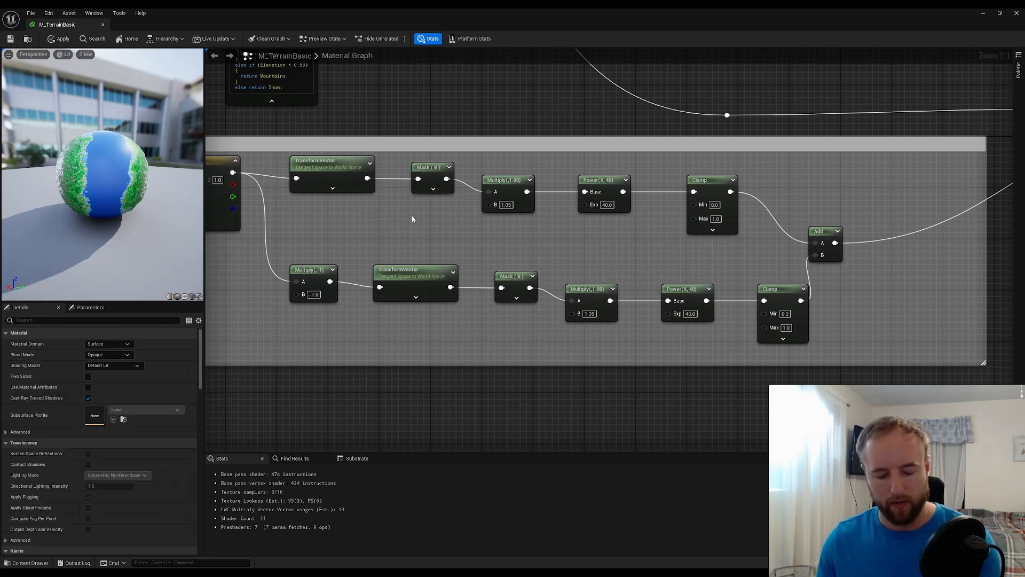
{"action": "left_click", "coordinate": [379, 223]}
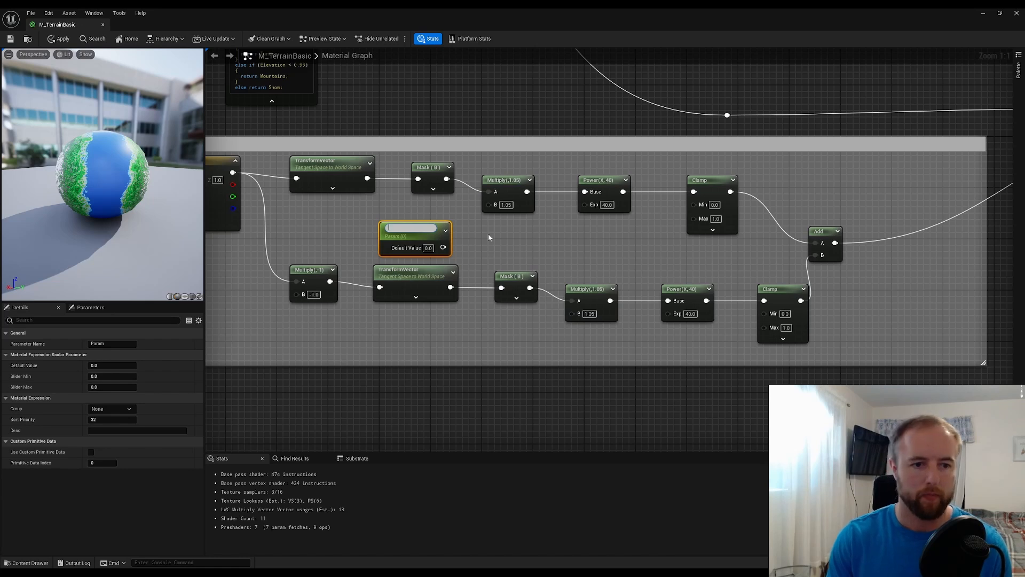
{"action": "type", "text": "IceCapSize"}
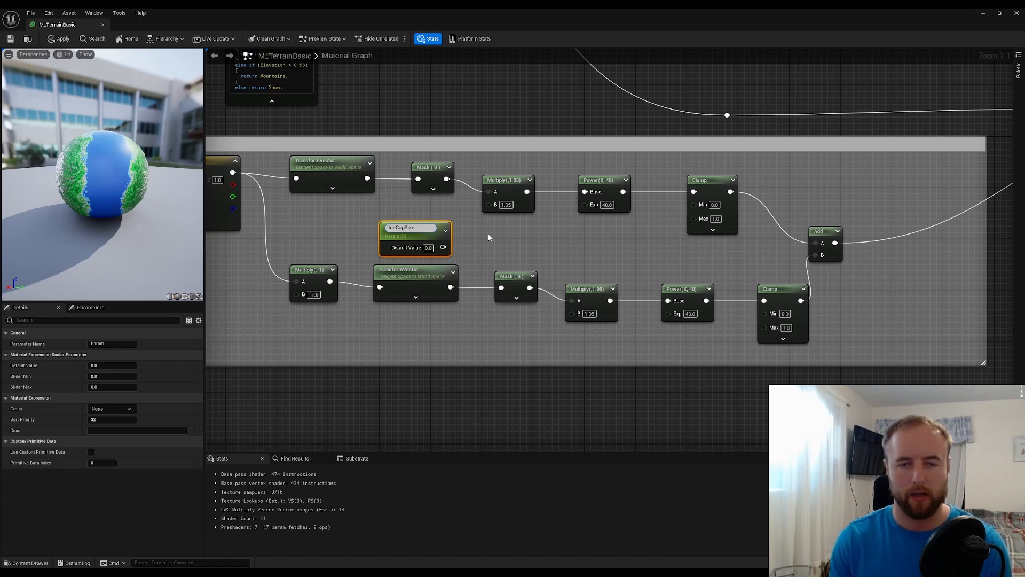
{"action": "key", "text": "Return"}
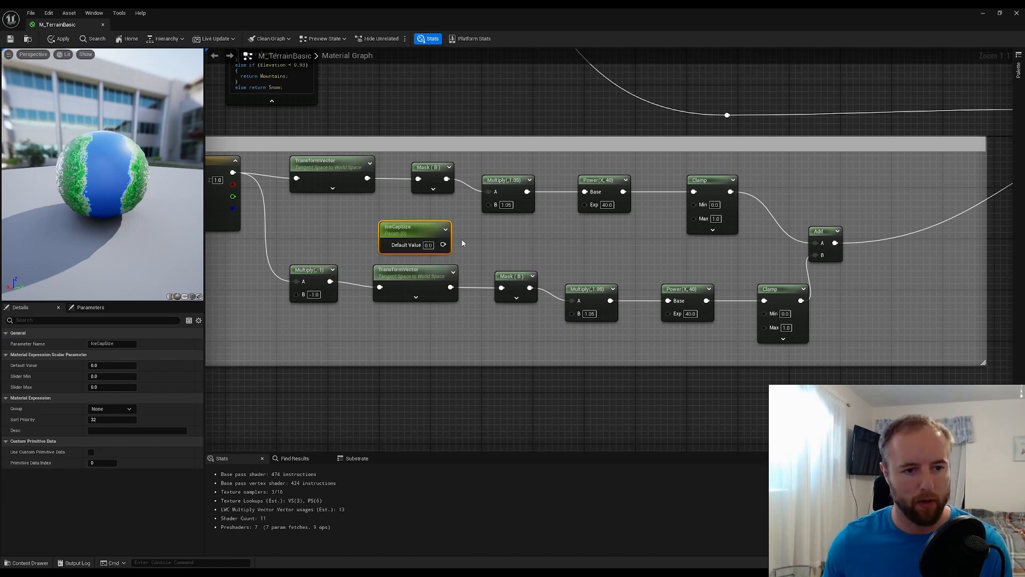
Connect IceCapSize to the B inputs of both rows' Multiply nodes that follow the masks, and set its default value to 1.05
{"action": "left_click_drag", "start_coordinate": [443, 244], "coordinate": [489, 204]}
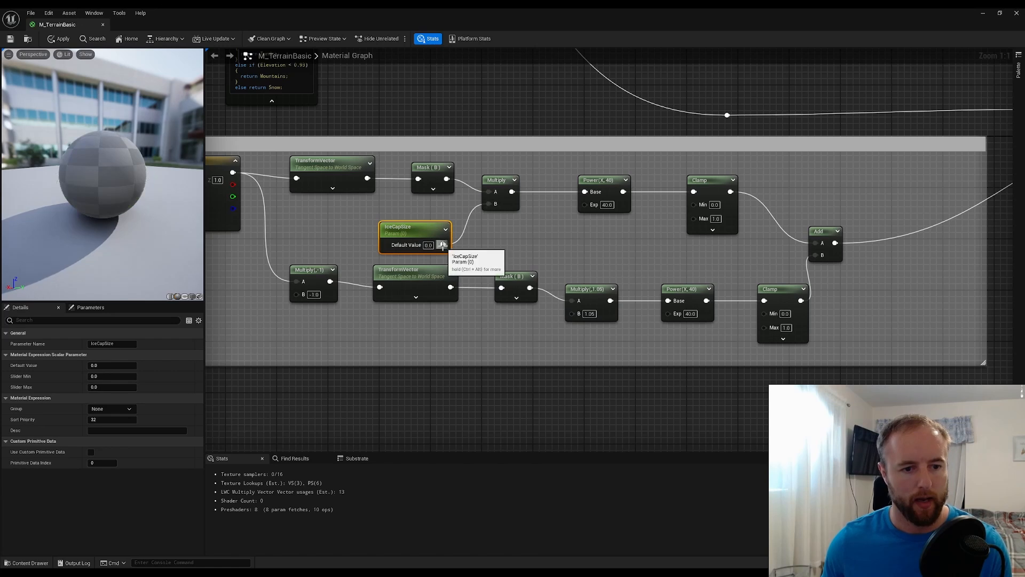
{"action": "left_click_drag", "start_coordinate": [443, 244], "coordinate": [572, 314]}
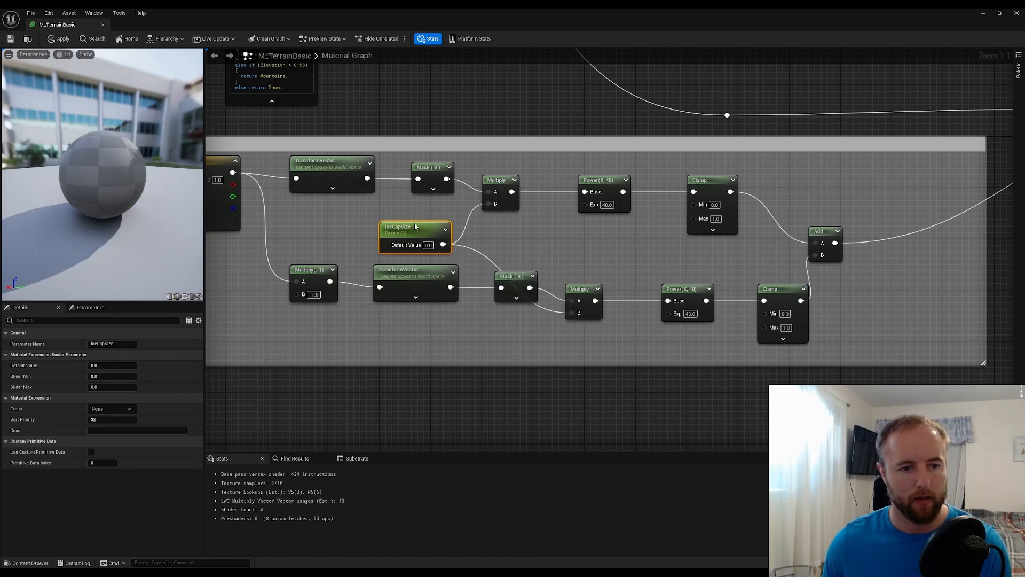
{"action": "left_click", "coordinate": [117, 365]}
{"action": "type", "text": "1"}
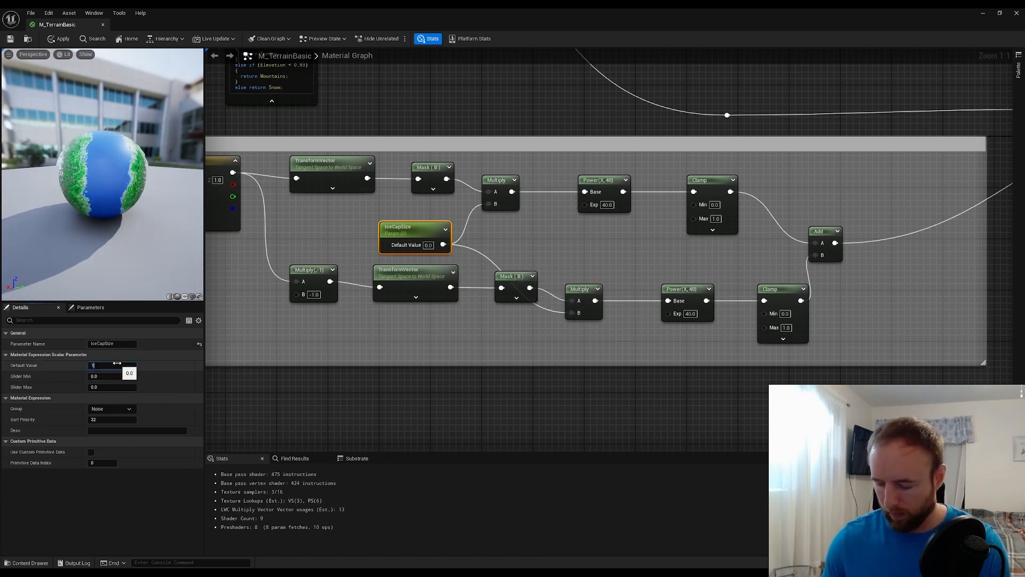
{"action": "type", "text": ".05"}
{"action": "key", "text": "Return"}
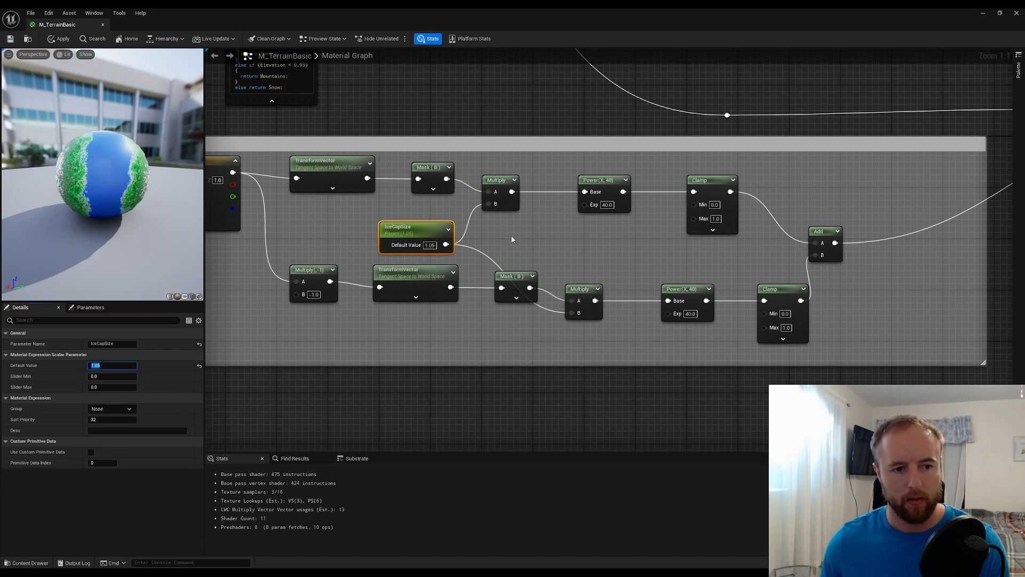
{"action": "left_click", "coordinate": [564, 247]}
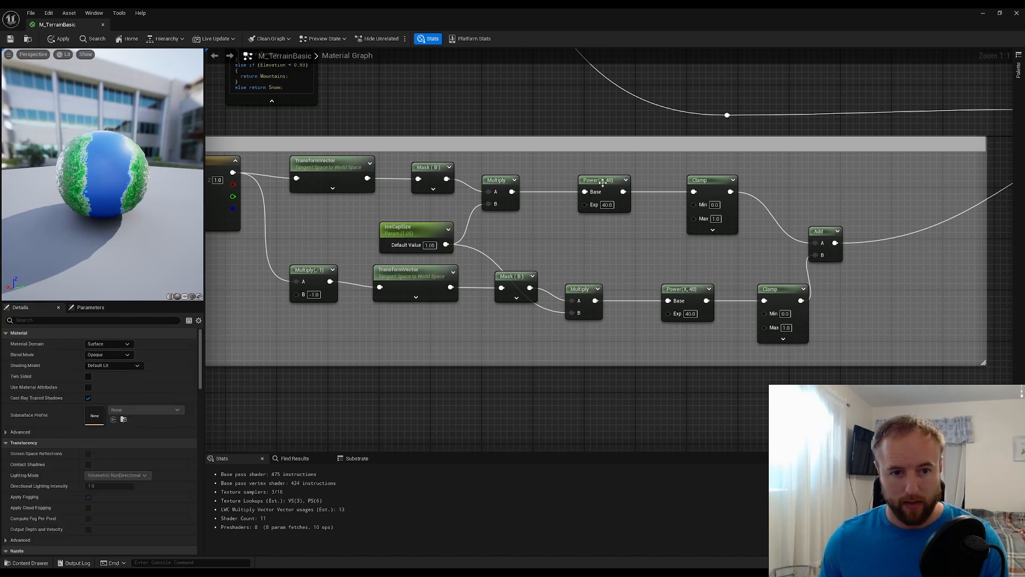
Move the final Add node outward, place the upper row's Power and Clamp nodes above their lower-row counterparts, and straighten the upper row's connections
{"action": "right_click_drag", "start_coordinate": [714, 204], "coordinate": [600, 199]}
{"action": "left_click_drag", "start_coordinate": [710, 228], "coordinate": [794, 234]}
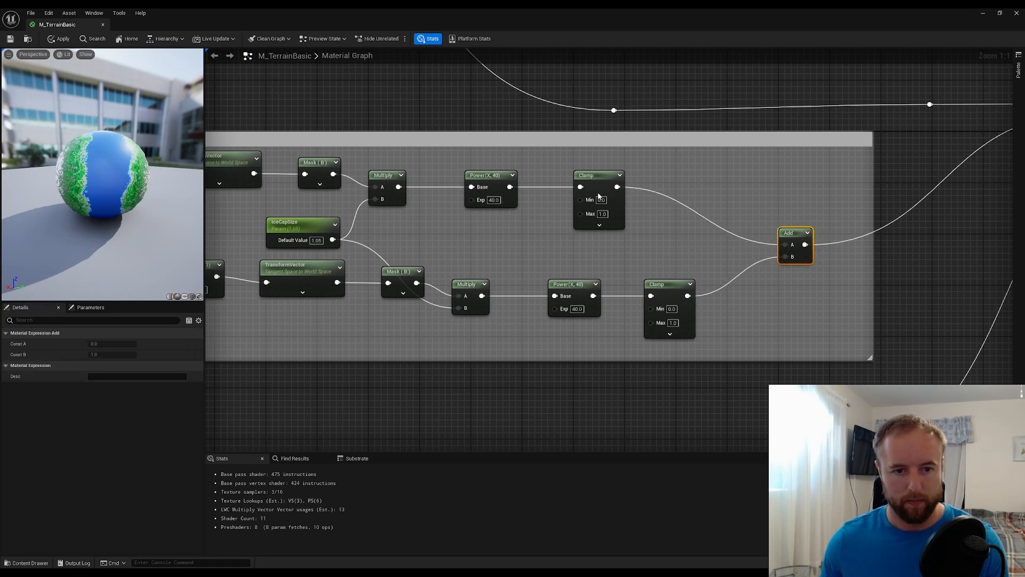
{"action": "left_click_drag", "start_coordinate": [598, 182], "coordinate": [674, 189]}
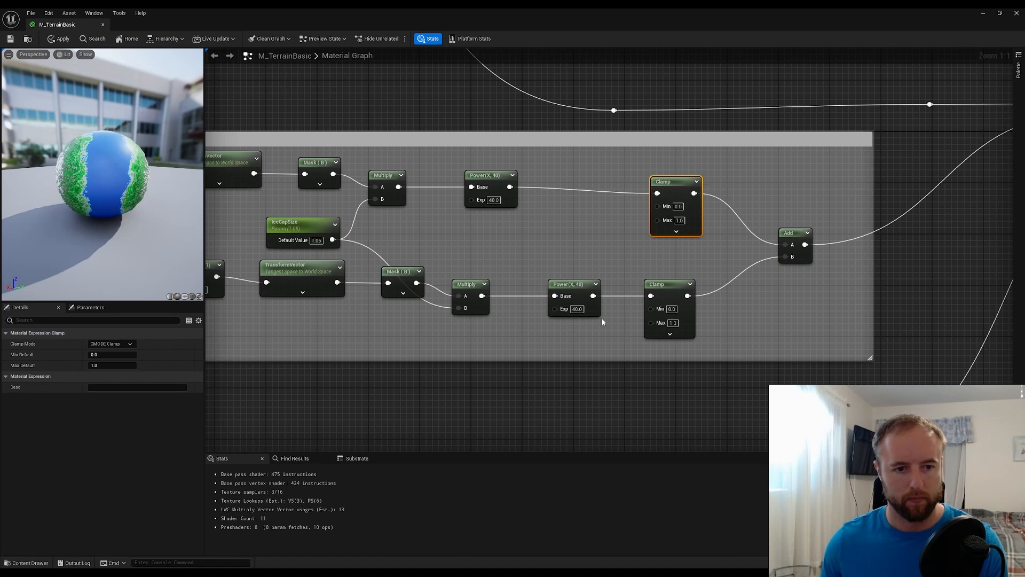
{"action": "left_click_drag", "start_coordinate": [596, 334], "coordinate": [492, 186]}
{"action": "key", "text": "shift+d"}
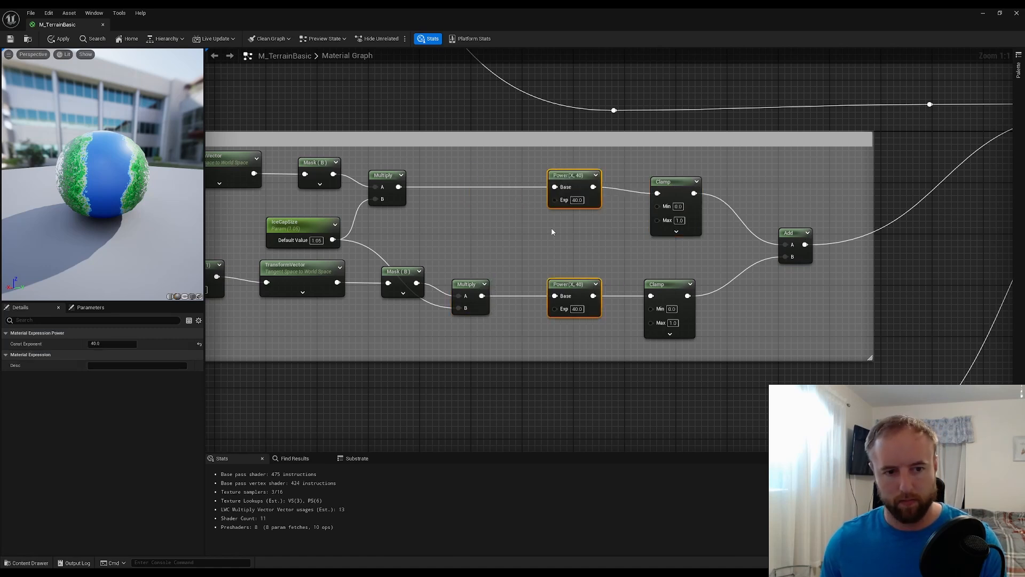
{"action": "left_click", "coordinate": [552, 230]}
{"action": "left_click", "coordinate": [663, 184]}
{"action": "key", "text": "q"}
{"action": "left_click", "coordinate": [534, 205]}
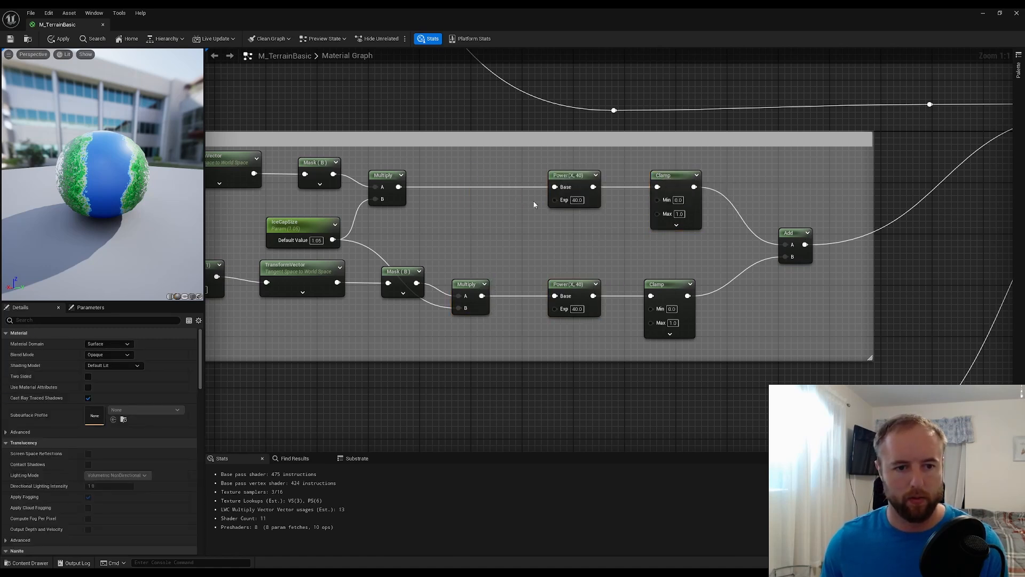
Add a scalar parameter named IceFalloff between the two ice cap rows, ahead of the Power nodes
{"action": "left_click", "coordinate": [470, 221]}
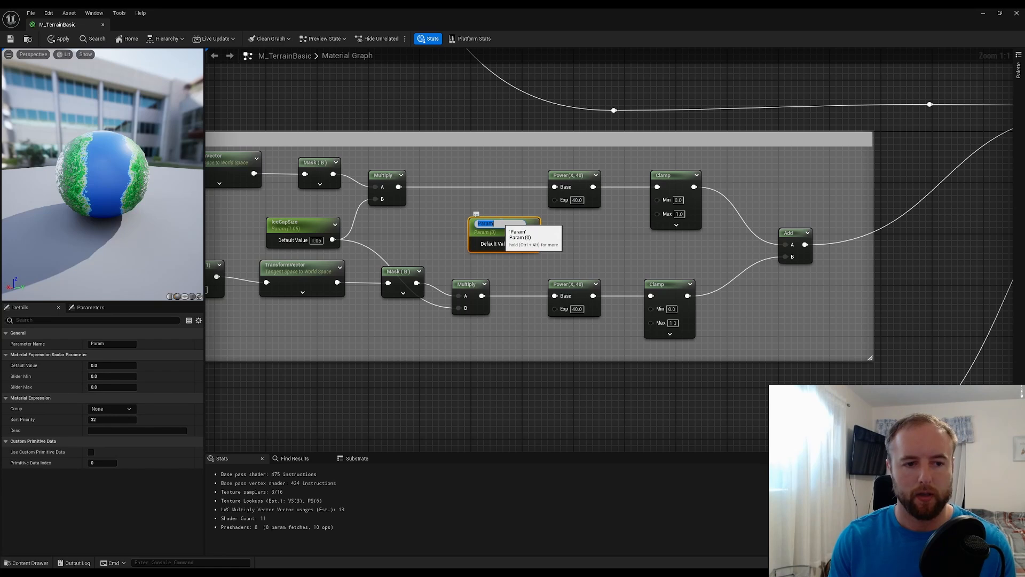
{"action": "type", "text": "F"}
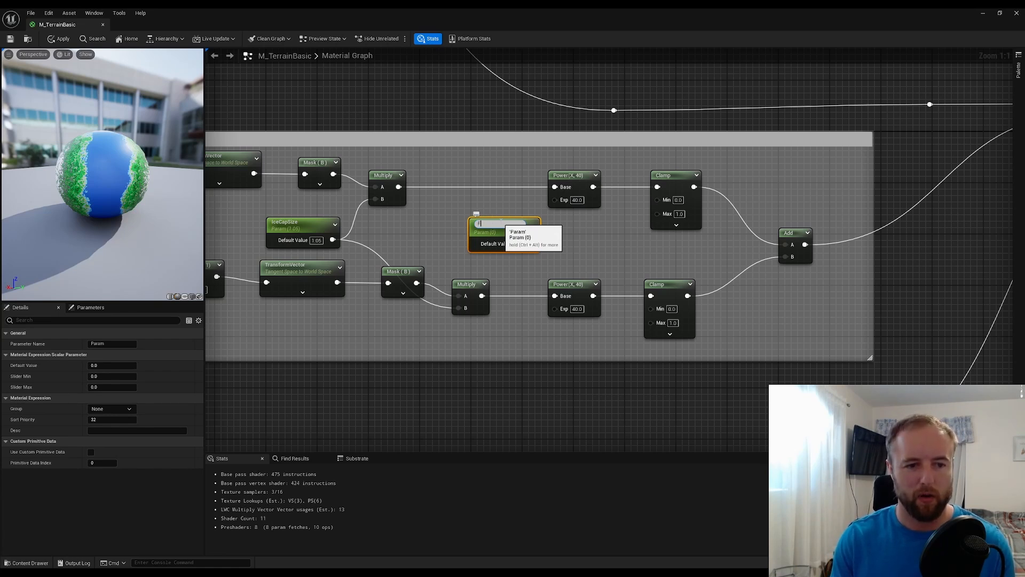
{"action": "type", "text": "ceFalloff"}
{"action": "key", "text": "Return"}
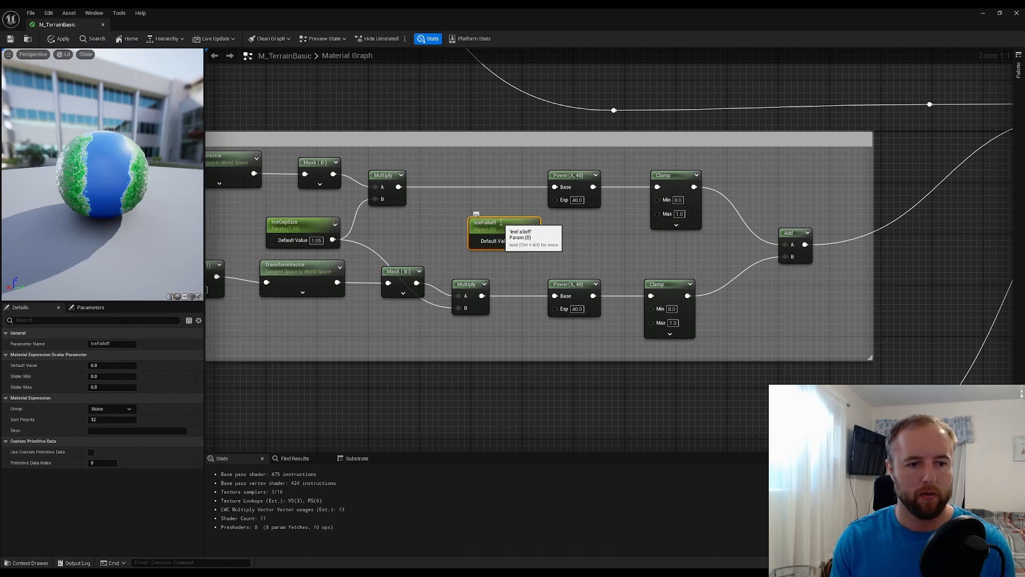
{"action": "left_click_drag", "start_coordinate": [501, 222], "coordinate": [471, 220]}
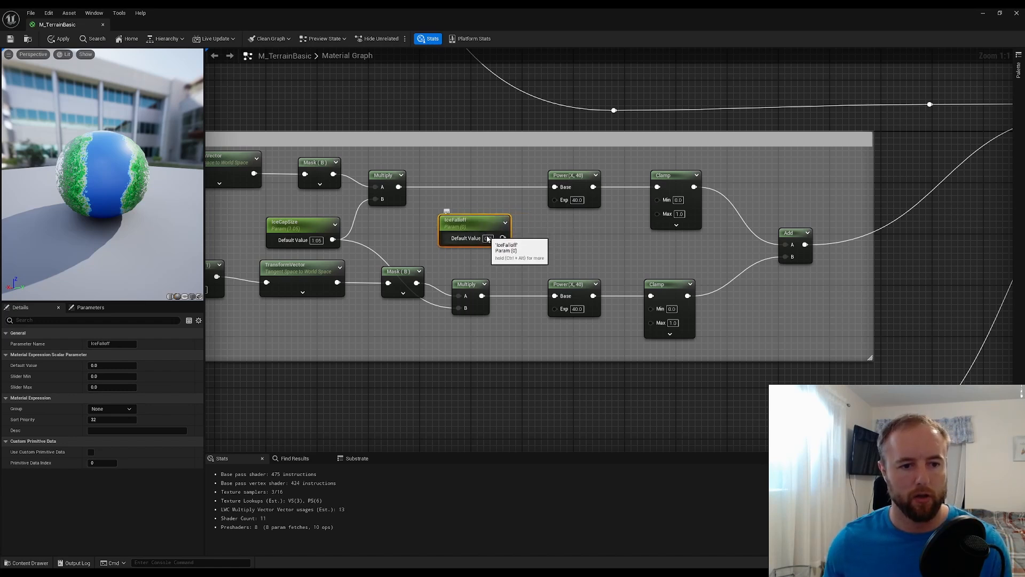
Set IceFalloff's default value to 40, connect it to both Power nodes' Exp inputs, and save the material
{"action": "left_click", "coordinate": [489, 238]}
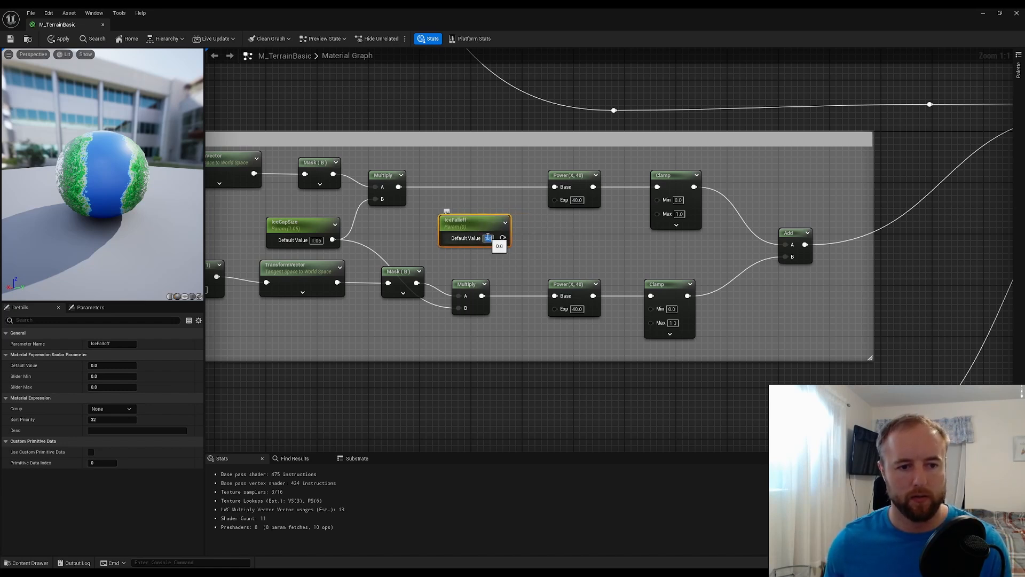
{"action": "left_click", "coordinate": [525, 229]}
{"action": "left_click_drag", "start_coordinate": [506, 237], "coordinate": [557, 307]}
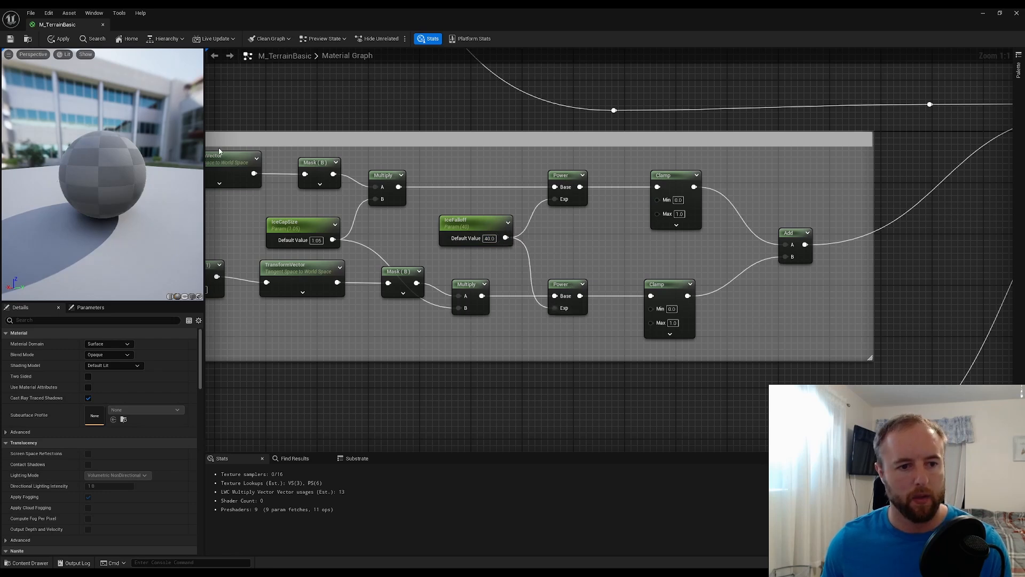
{"action": "left_click", "coordinate": [11, 39]}
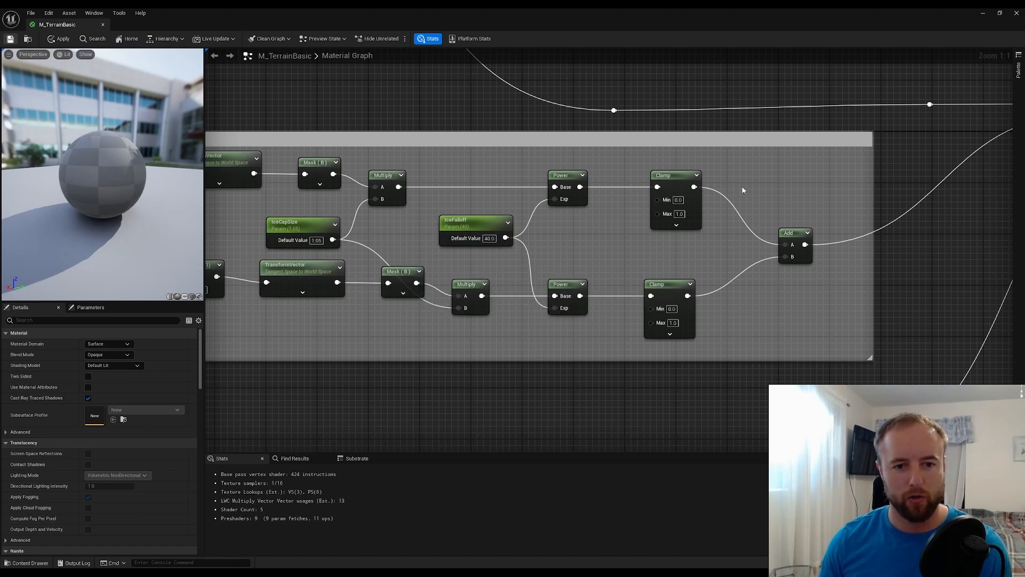
Examine the material graph's terrain colour constants, Custom elevation node and the Ice caps group
{"action": "right_click_drag", "start_coordinate": [795, 167], "coordinate": [1013, 134]}
{"action": "scroll", "coordinate": [472, 303], "scroll_direction": "down", "scroll_amount": 6}
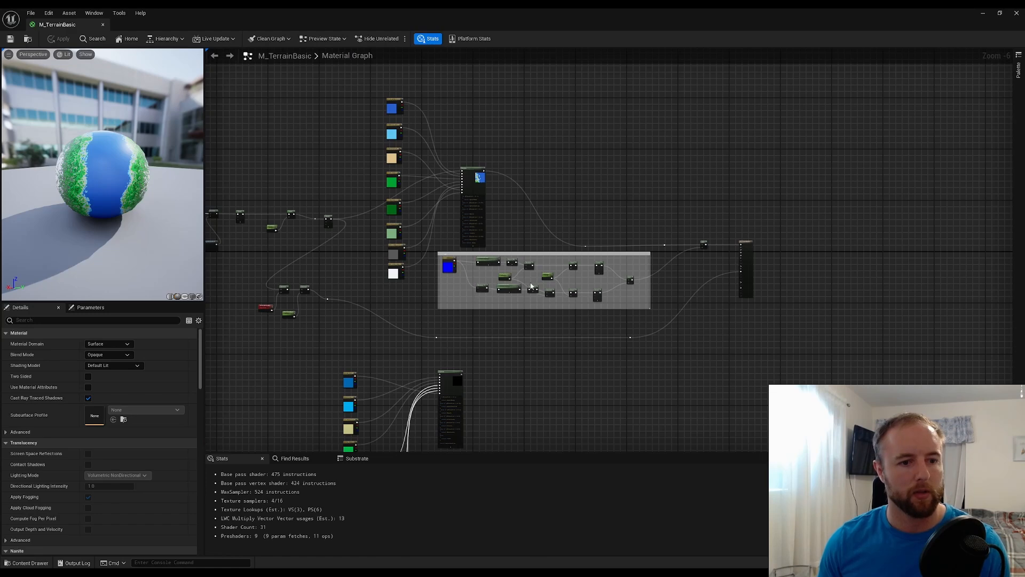
{"action": "scroll", "coordinate": [374, 173], "scroll_direction": "up", "scroll_amount": 4}
{"action": "right_click_drag", "start_coordinate": [374, 173], "coordinate": [392, 308]}
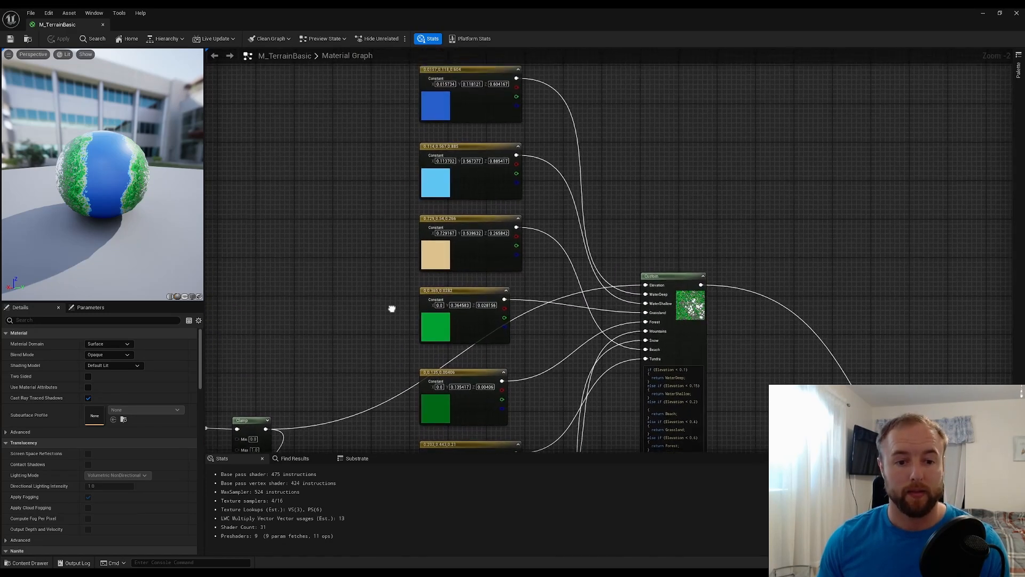
{"action": "scroll", "coordinate": [656, 318], "scroll_direction": "down", "scroll_amount": 3}
{"action": "right_click_drag", "start_coordinate": [662, 289], "coordinate": [674, 163]}
{"action": "right_click", "coordinate": [674, 164]}
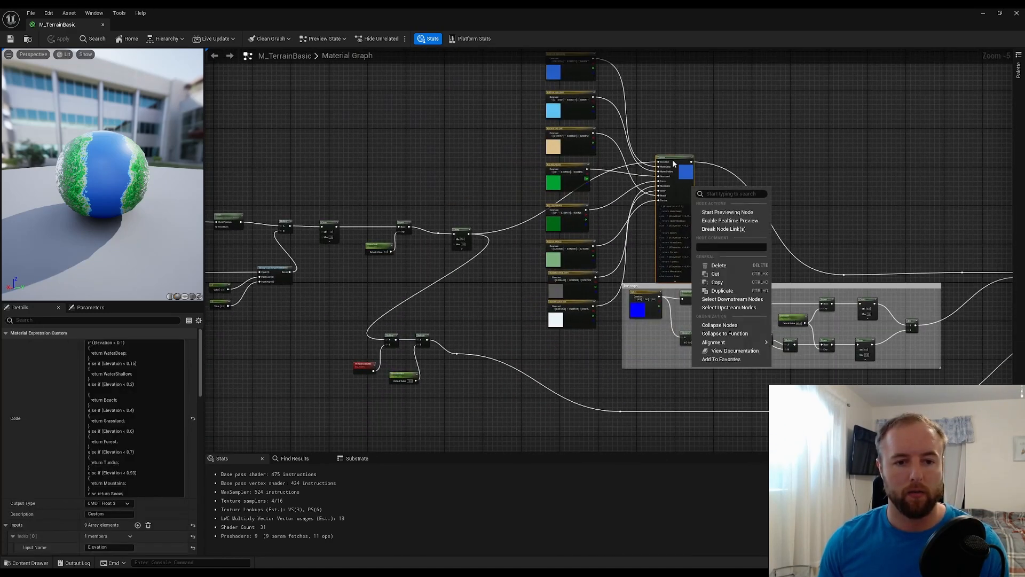
{"action": "left_click", "coordinate": [396, 185]}
{"action": "right_click_drag", "start_coordinate": [396, 185], "coordinate": [329, 259]}
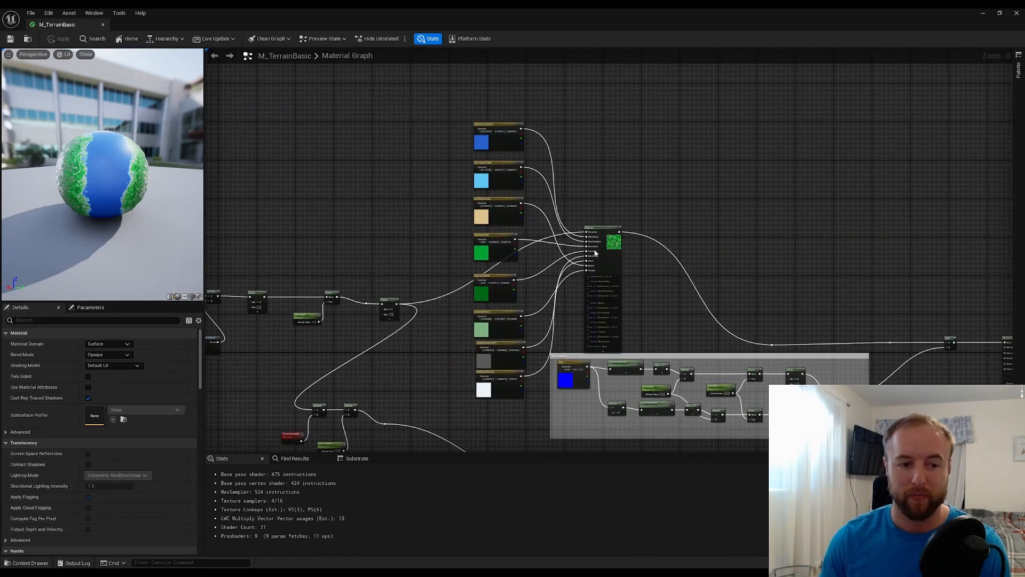
{"action": "right_click_drag", "start_coordinate": [753, 264], "coordinate": [732, 158]}
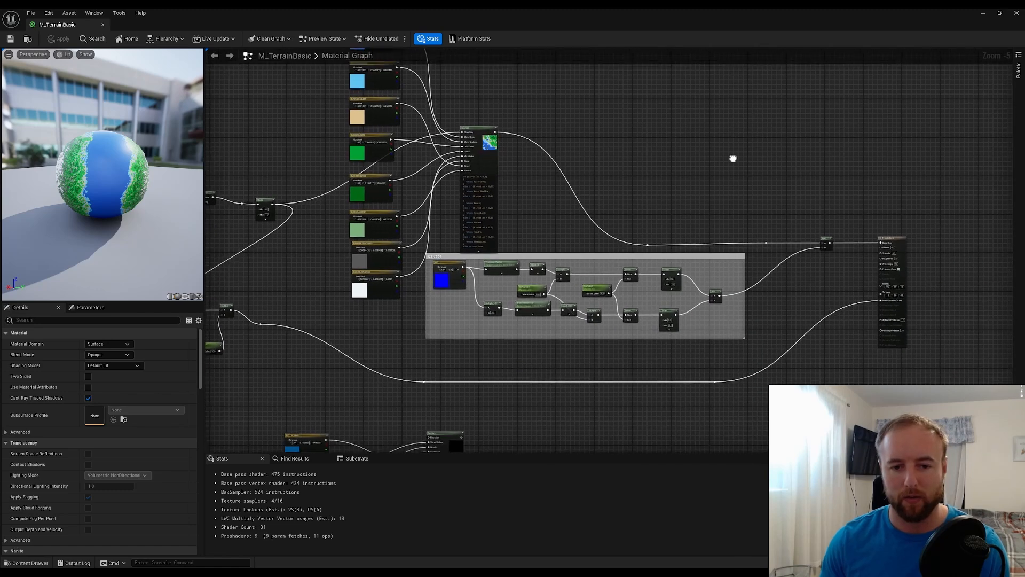
{"action": "scroll", "coordinate": [584, 236], "scroll_direction": "up", "scroll_amount": 3}
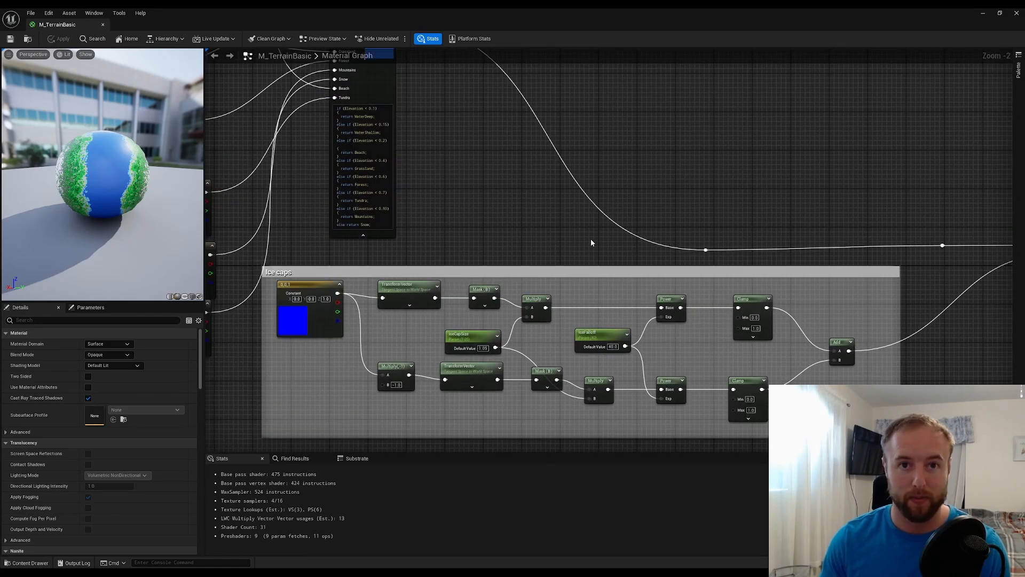
{"action": "right_click_drag", "start_coordinate": [648, 259], "coordinate": [600, 230]}
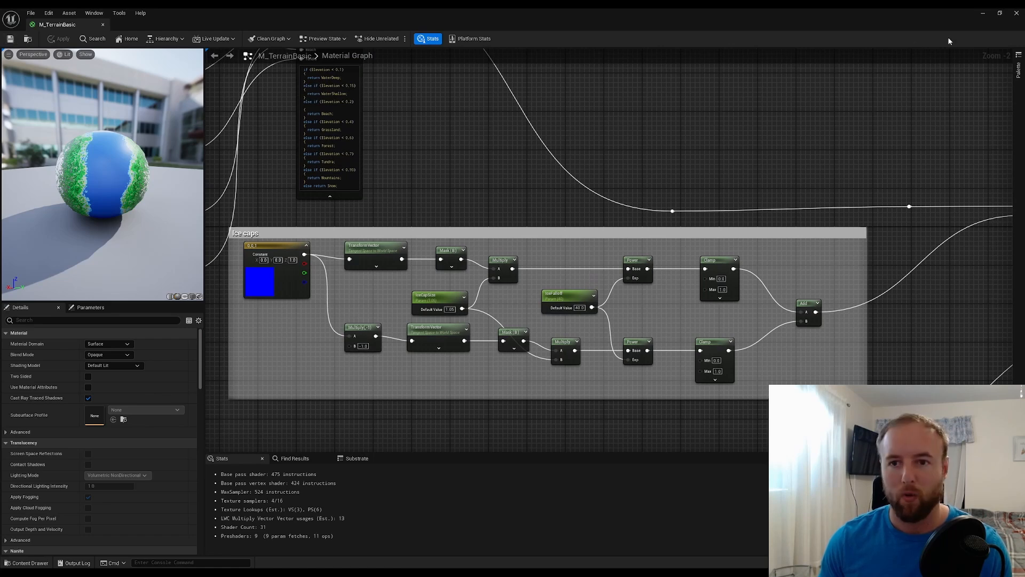
Return to the level, view the planet, and open the M_TerrainBasic_Inst material instance from the Planet folder
{"action": "left_click", "coordinate": [984, 13]}
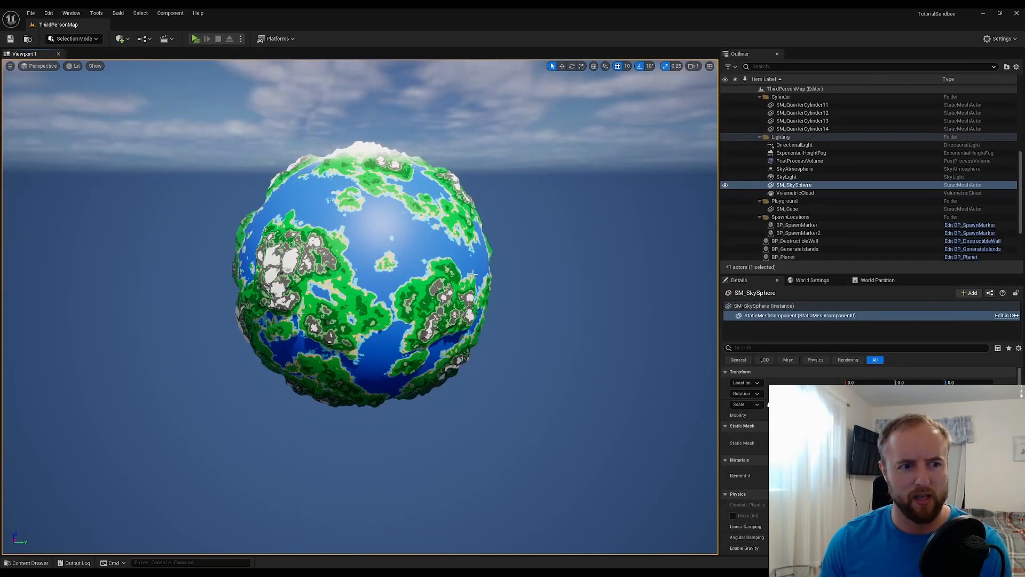
{"action": "right_click_drag", "start_coordinate": [473, 274], "coordinate": [456, 289]}
{"action": "scroll", "coordinate": [463, 238], "scroll_direction": "up", "scroll_amount": 2}
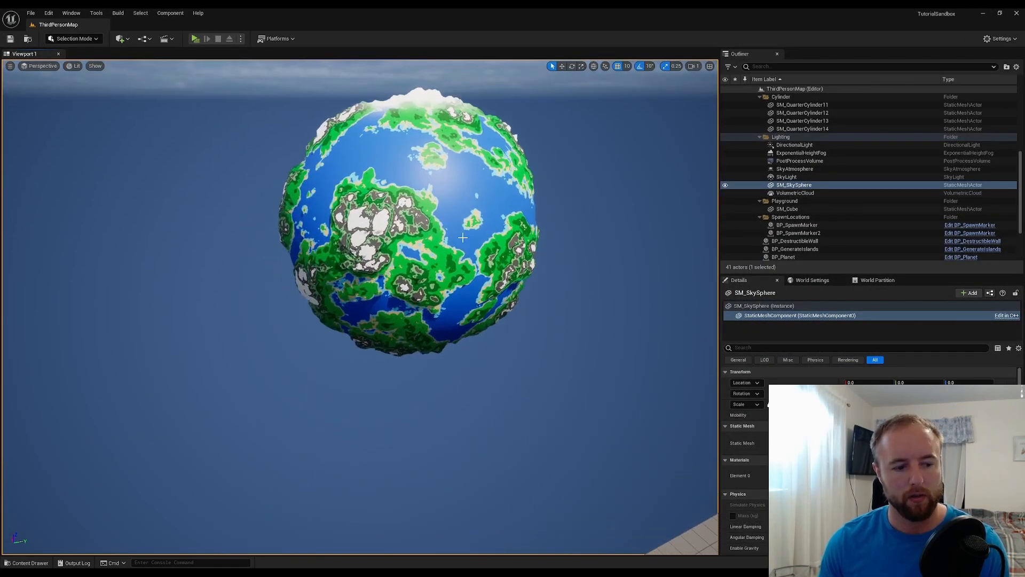
{"action": "left_click", "coordinate": [28, 563]}
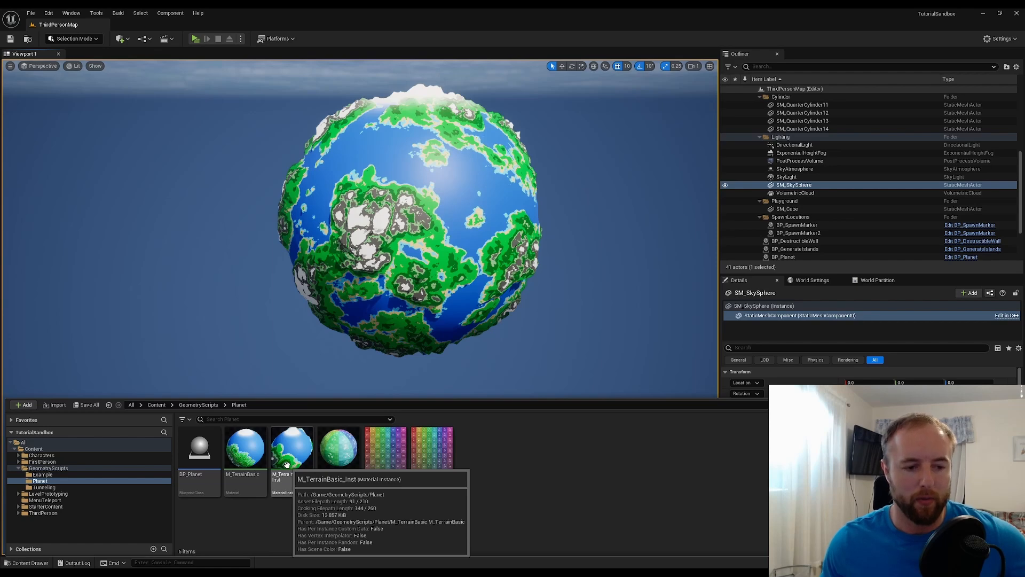
{"action": "double_click", "coordinate": [298, 442]}
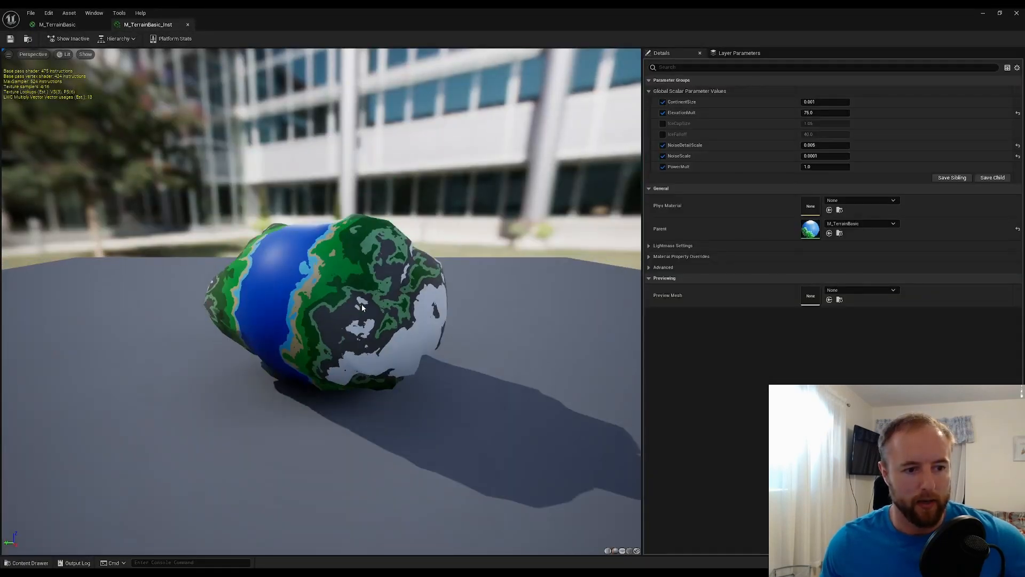
Enable the IceCapSize and IceFalloff overrides in the instance and shrink its window so the planet stays in view beside it
{"action": "mouse_move", "coordinate": [361, 306]}
{"action": "right_mouse_down"}
{"action": "mouse_move", "coordinate": [361, 331]}
{"action": "mouse_move", "coordinate": [361, 315]}
{"action": "right_mouse_up"}
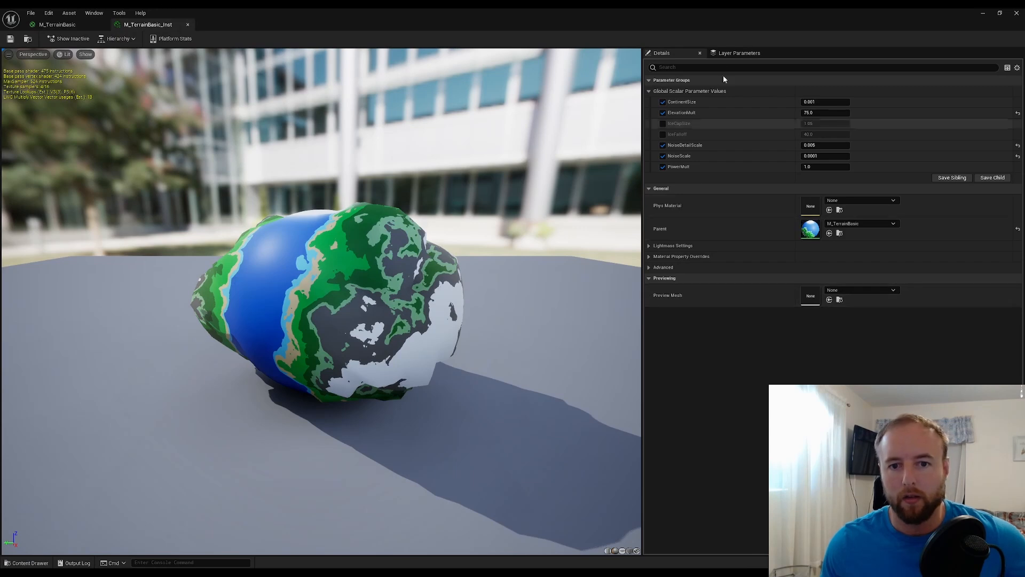
{"action": "left_click", "coordinate": [663, 124]}
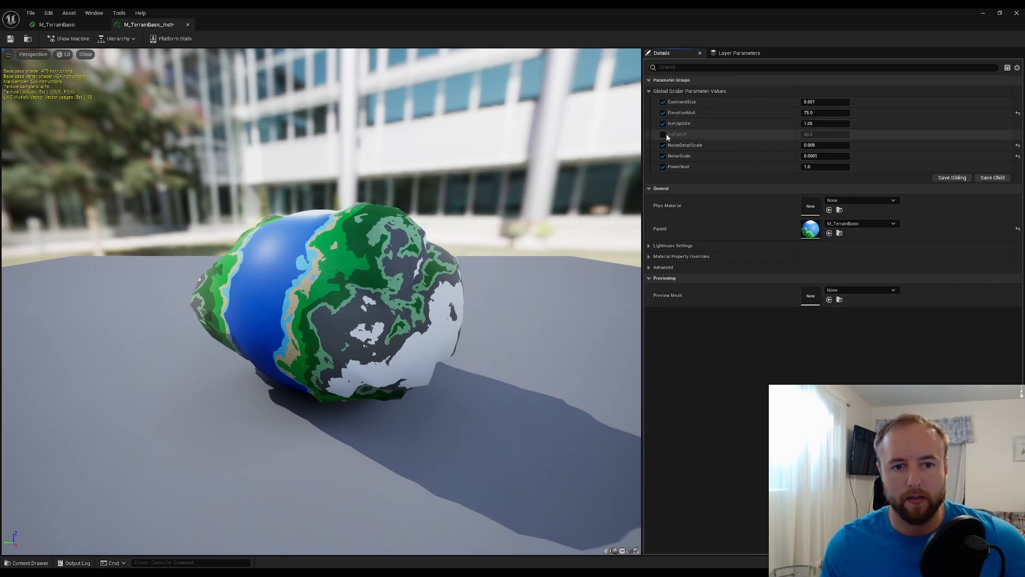
{"action": "left_click", "coordinate": [663, 134]}
{"action": "left_click_drag", "start_coordinate": [749, 15], "coordinate": [794, 82]}
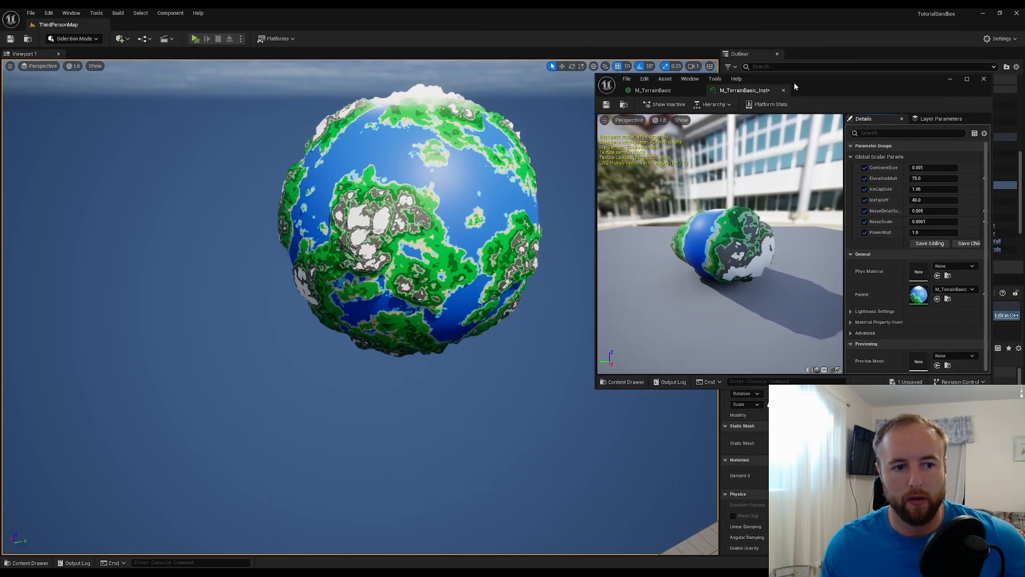
Set the material instance's IceCapSize to 1.15
{"action": "left_click", "coordinate": [931, 189]}
{"action": "type", "text": "1.15"}
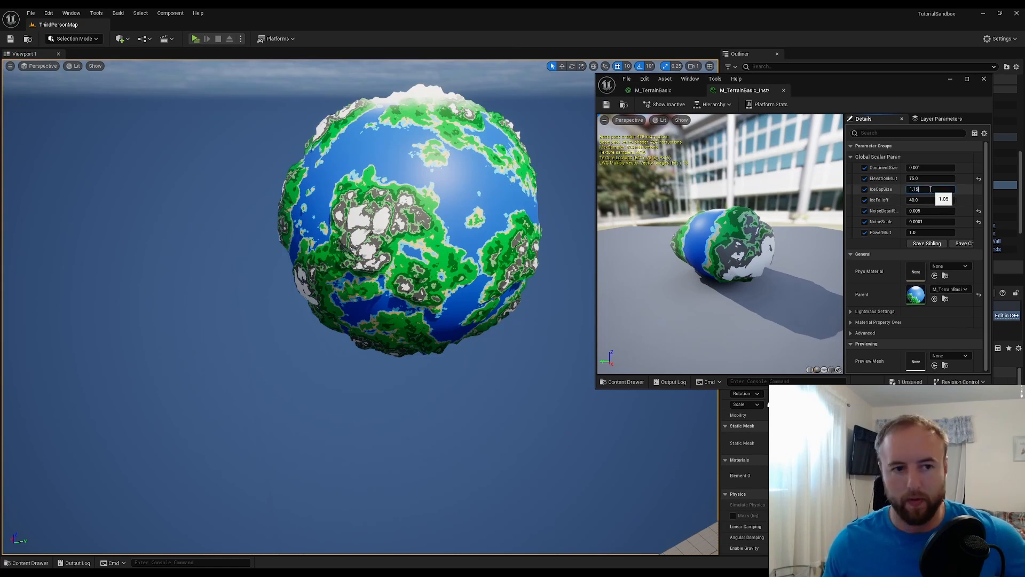
{"action": "key", "text": "Return"}
Test IceFalloff values of 20, 10 and 100 on the planet, and set it back to 40
{"action": "left_click", "coordinate": [928, 200]}
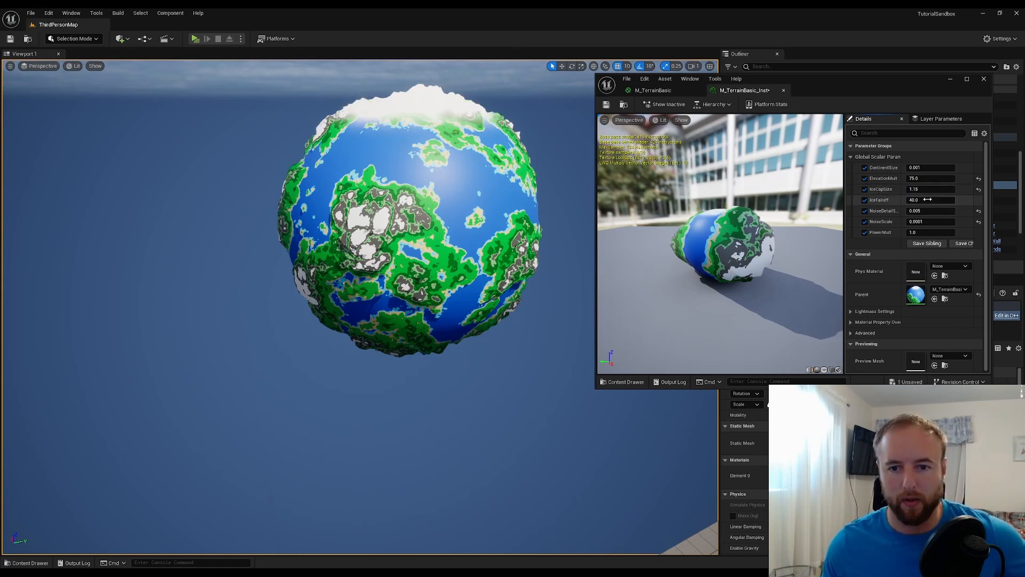
{"action": "type", "text": "20"}
{"action": "key", "text": "Return"}
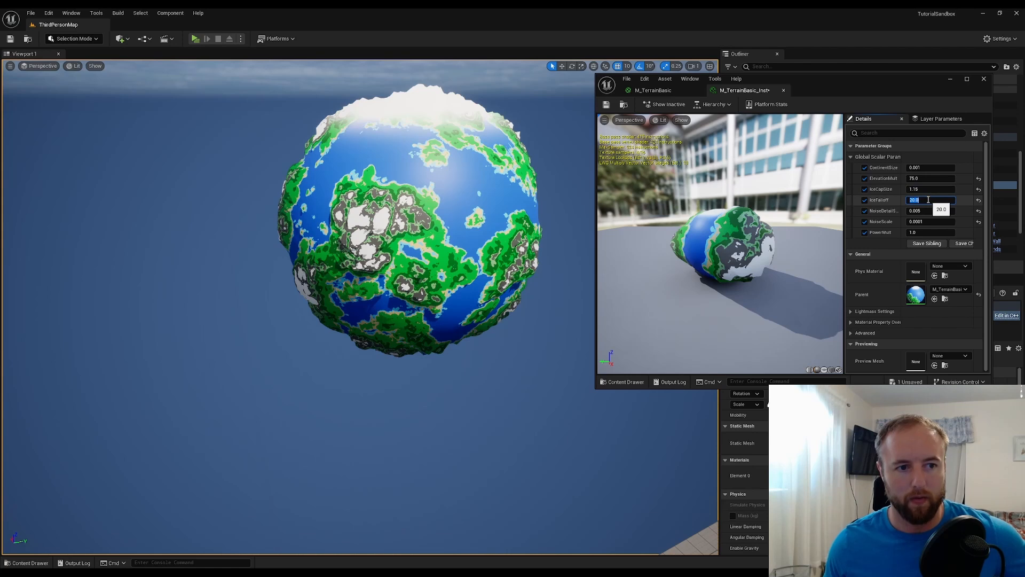
{"action": "type", "text": "10"}
{"action": "key", "text": "Return"}
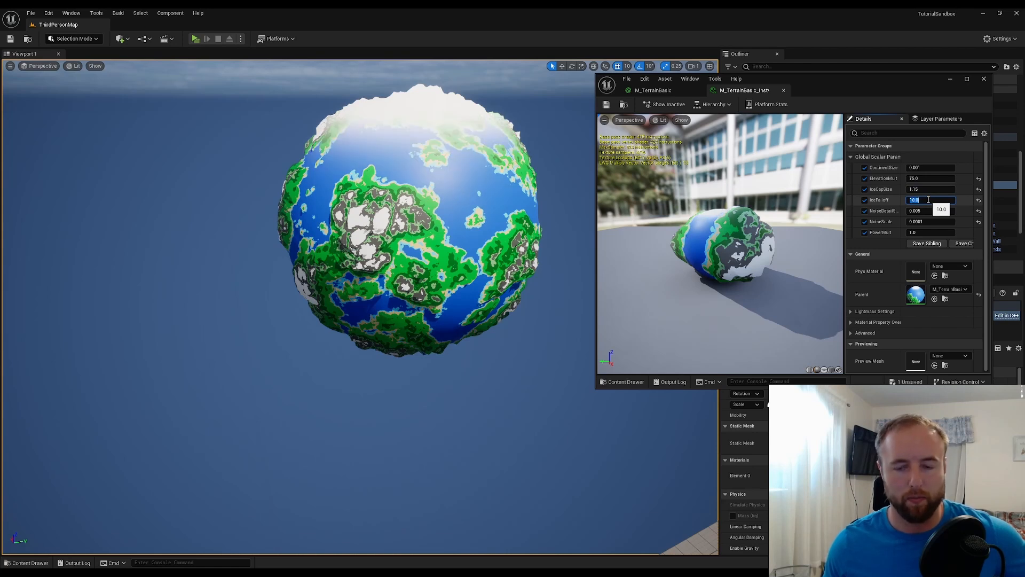
{"action": "type", "text": "1"}
{"action": "key", "text": "Return"}
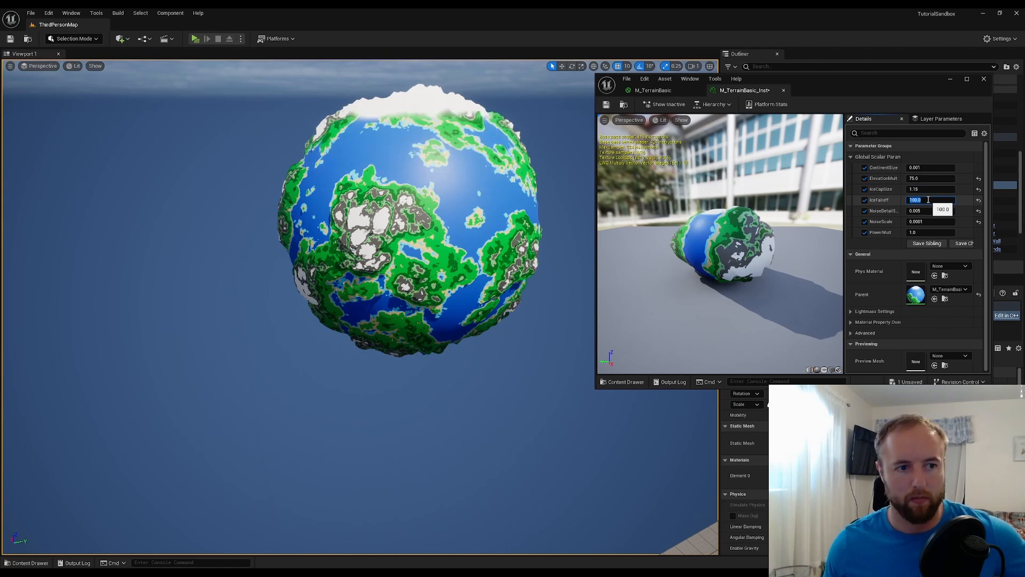
{"action": "type", "text": "20"}
{"action": "key", "text": "Return"}
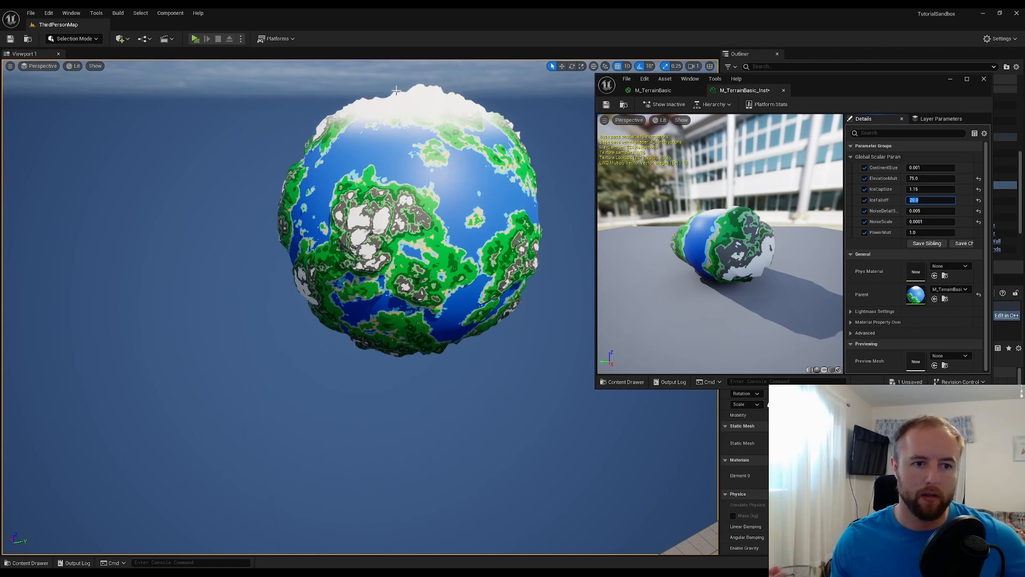
{"action": "type", "text": "40"}
{"action": "key", "text": "Return"}
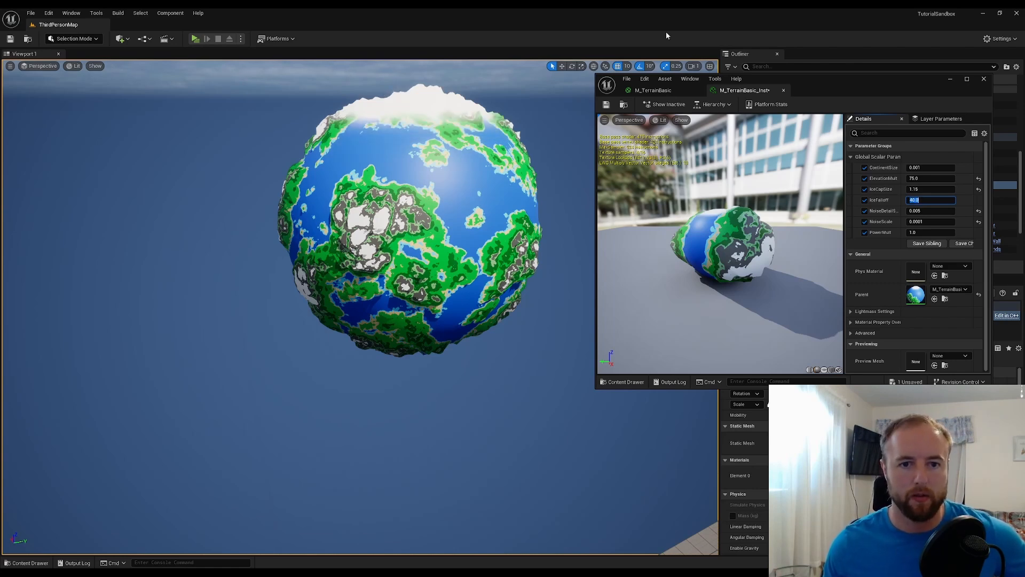
Maximize the editor window, return to the M_TerrainBasic graph, and add a Texture Sample node at the lower edge of the Ice caps comment
{"action": "double_click", "coordinate": [830, 82]}
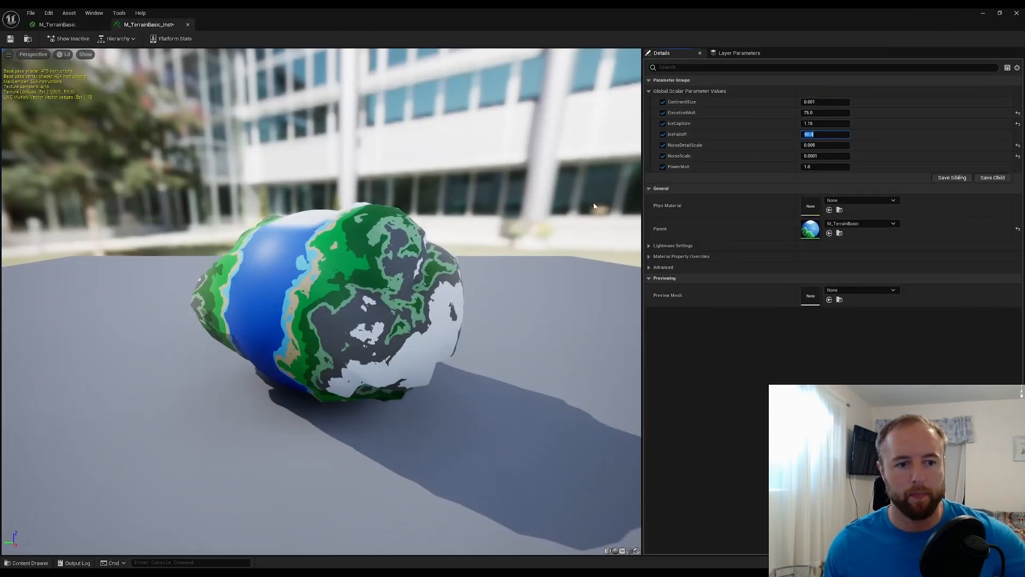
{"action": "left_click", "coordinate": [88, 25]}
{"action": "right_click_drag", "start_coordinate": [397, 228], "coordinate": [480, 180]}
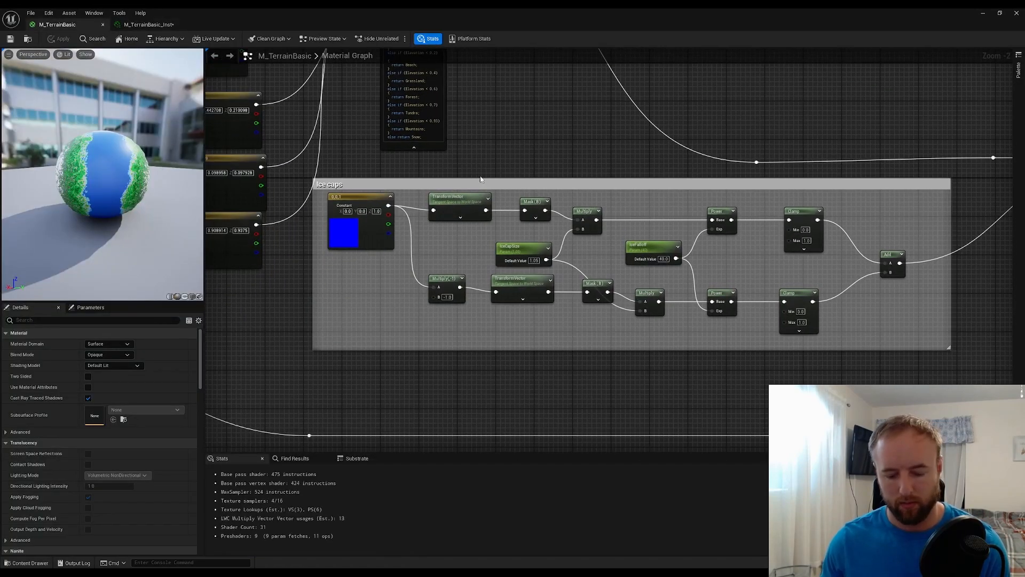
{"action": "key", "text": "t"}
{"action": "left_click", "coordinate": [365, 325]}
{"action": "right_click_drag", "start_coordinate": [457, 357], "coordinate": [435, 315]}
{"action": "left_click_drag", "start_coordinate": [383, 284], "coordinate": [513, 298]}
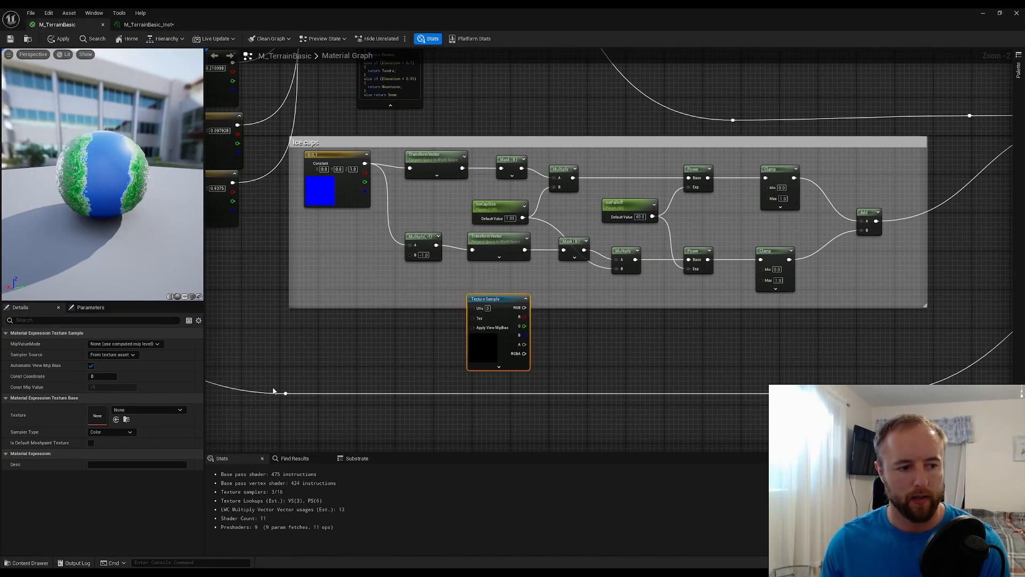
Assign the T_Noise01 texture to the Texture Sample node below the Ice caps group
{"action": "left_click", "coordinate": [157, 410]}
{"action": "type", "text": "noi"}
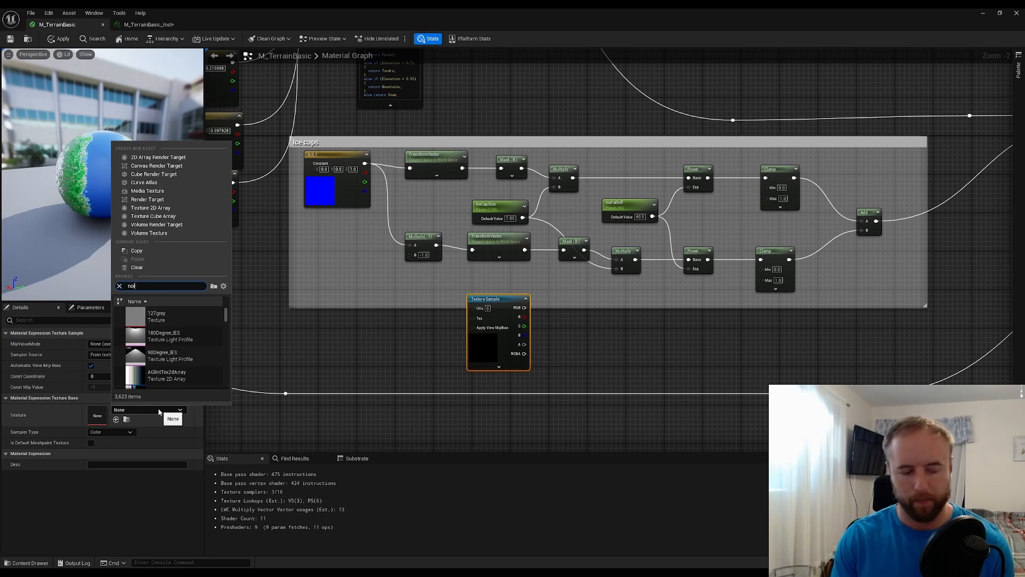
{"action": "type", "text": "se"}
{"action": "scroll", "coordinate": [200, 353], "scroll_direction": "down", "scroll_amount": 2}
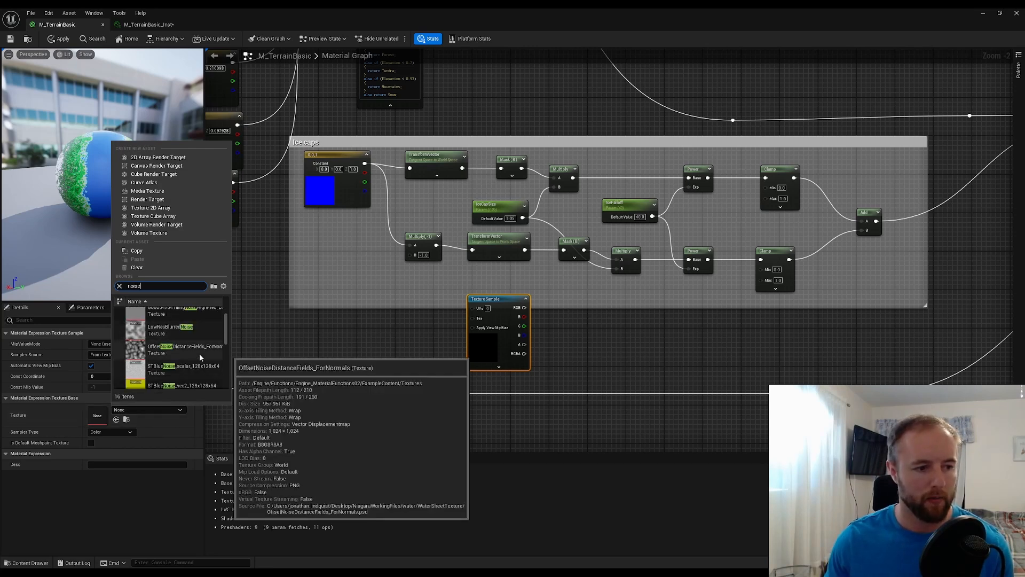
{"action": "scroll", "coordinate": [200, 354], "scroll_direction": "down", "scroll_amount": 2}
{"action": "left_click", "coordinate": [178, 364]}
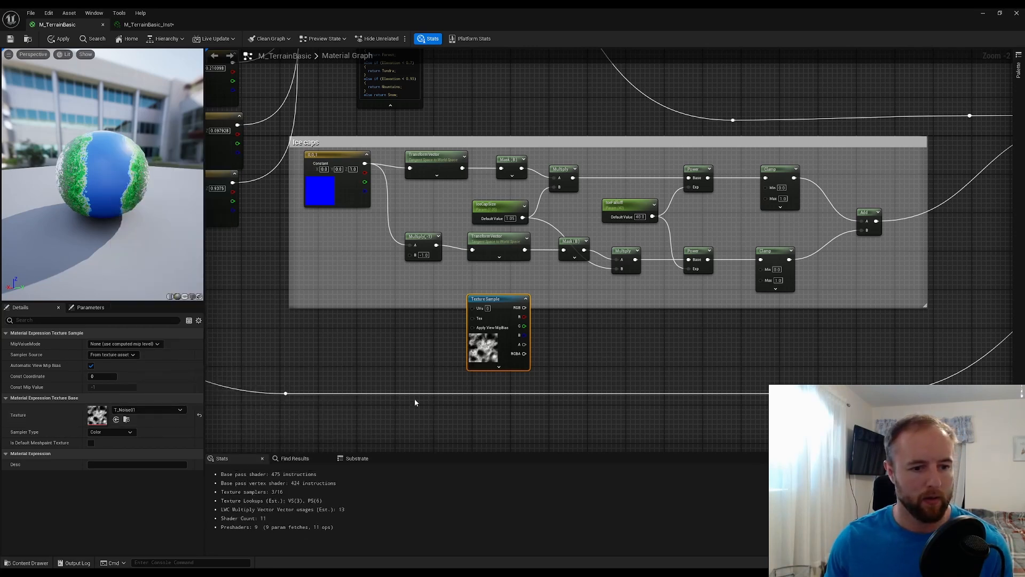
{"action": "left_click", "coordinate": [399, 318]}
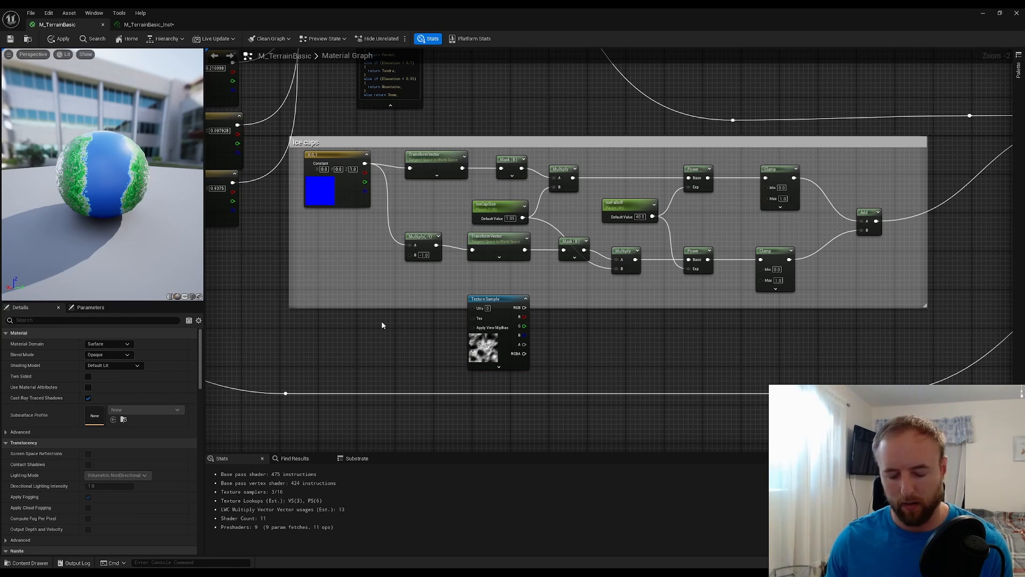
{"action": "right_click", "coordinate": [382, 324]}
{"action": "type", "text": "text"}
{"action": "key", "text": "Return"}
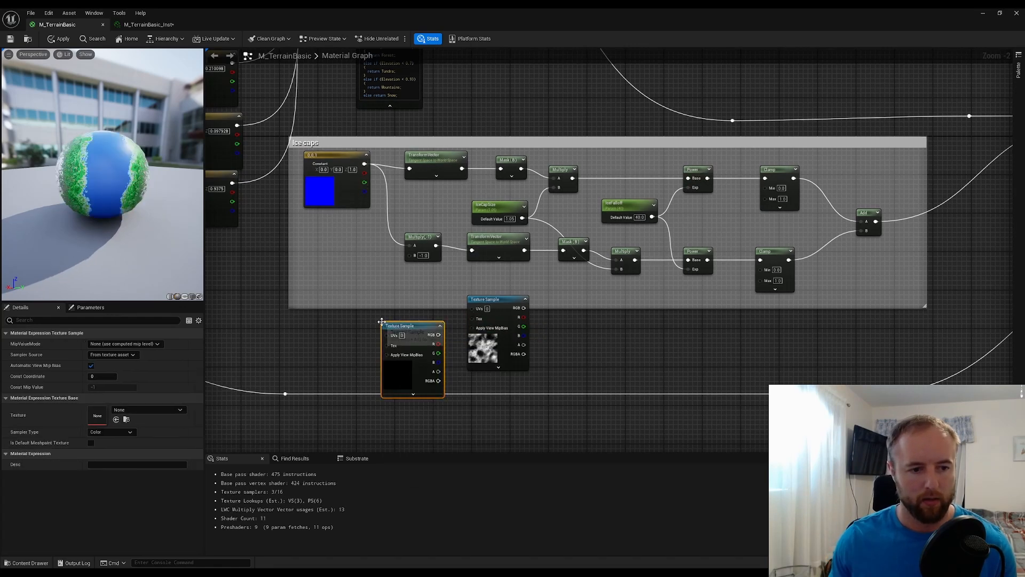
{"action": "key", "text": "Delete"}
Add a Texture Coordinate node beside the noise Texture Sample and connect it to the sample's UVs input
{"action": "right_click", "coordinate": [360, 315]}
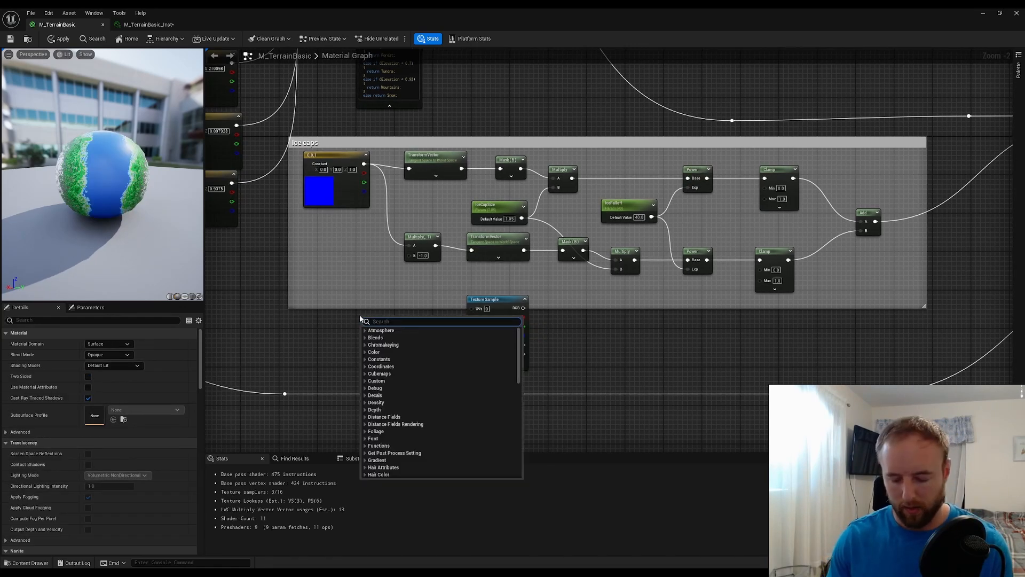
{"action": "type", "text": "coor"}
{"action": "key", "text": "Return"}
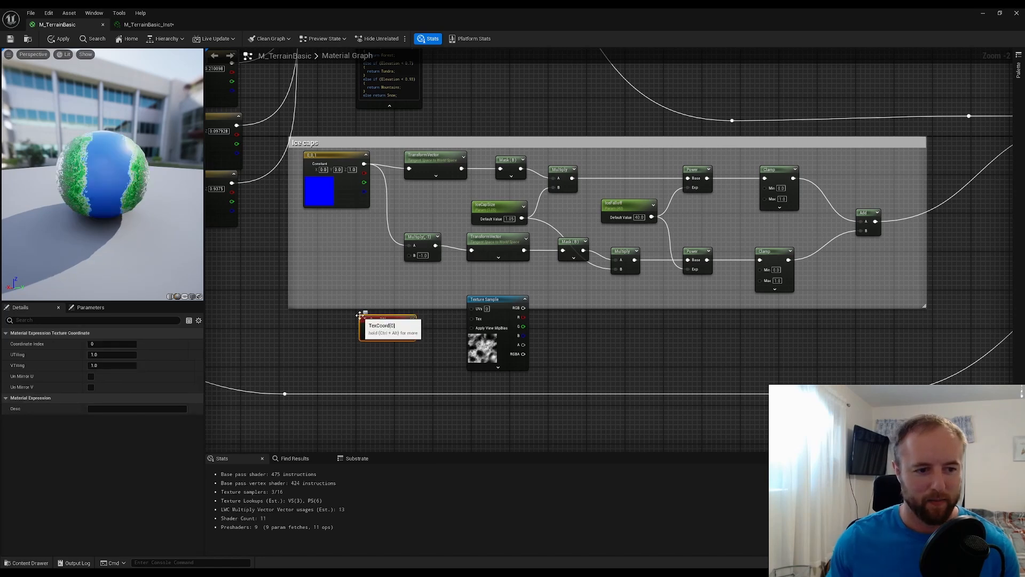
{"action": "left_click_drag", "start_coordinate": [410, 328], "coordinate": [474, 309]}
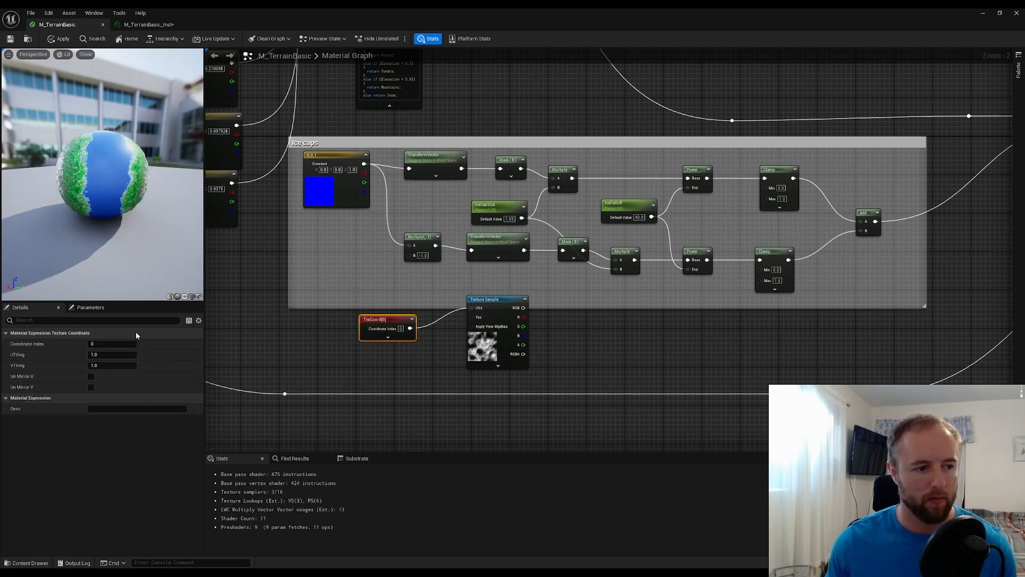
Set the Texture Coordinate node's UTiling and VTiling to 4
{"action": "left_click", "coordinate": [106, 357]}
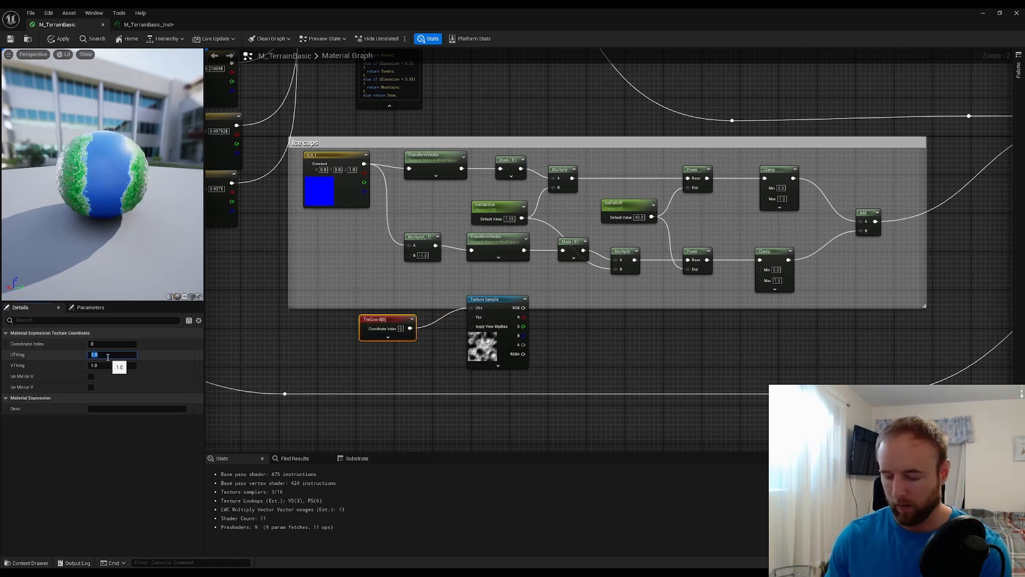
{"action": "type", "text": "4"}
{"action": "left_click", "coordinate": [107, 366]}
{"action": "type", "text": "4"}
{"action": "left_click", "coordinate": [250, 389]}
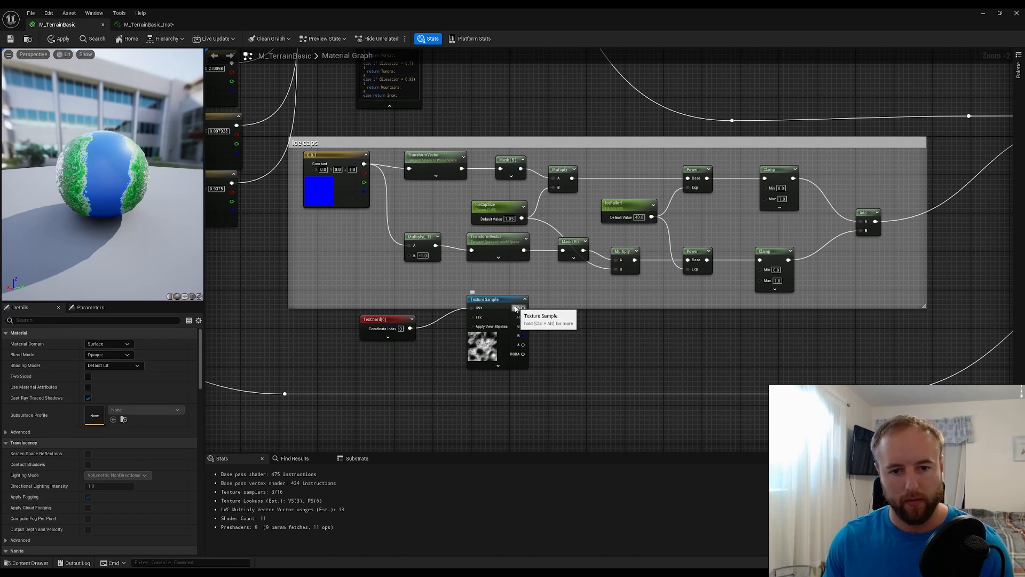
Delete the noise Texture Sample and its Texture Coordinate node from the graph
{"action": "left_click_drag", "start_coordinate": [515, 310], "coordinate": [732, 328]}
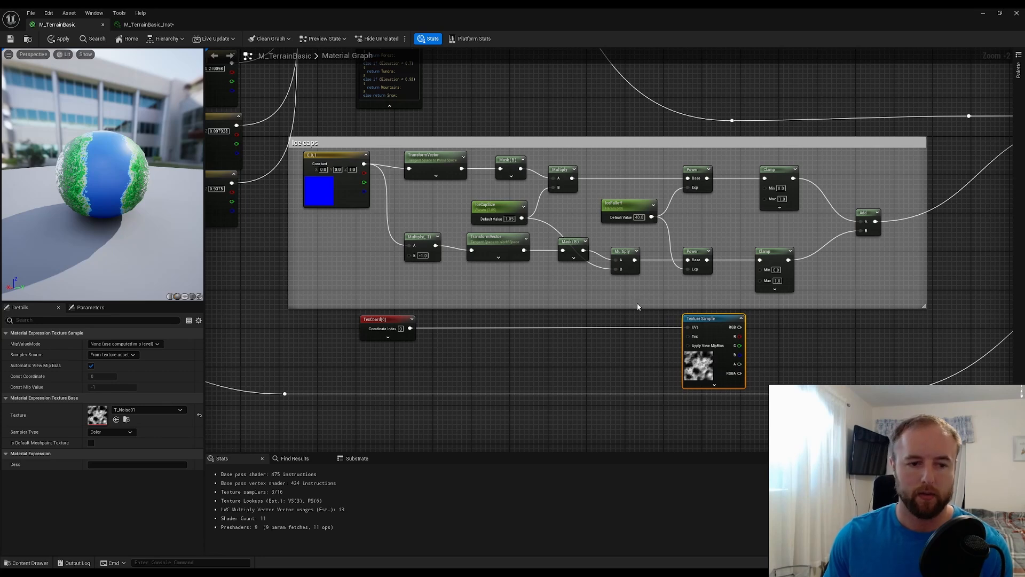
{"action": "left_click", "coordinate": [386, 328], "text": "ctrl"}
{"action": "key", "text": "Delete"}
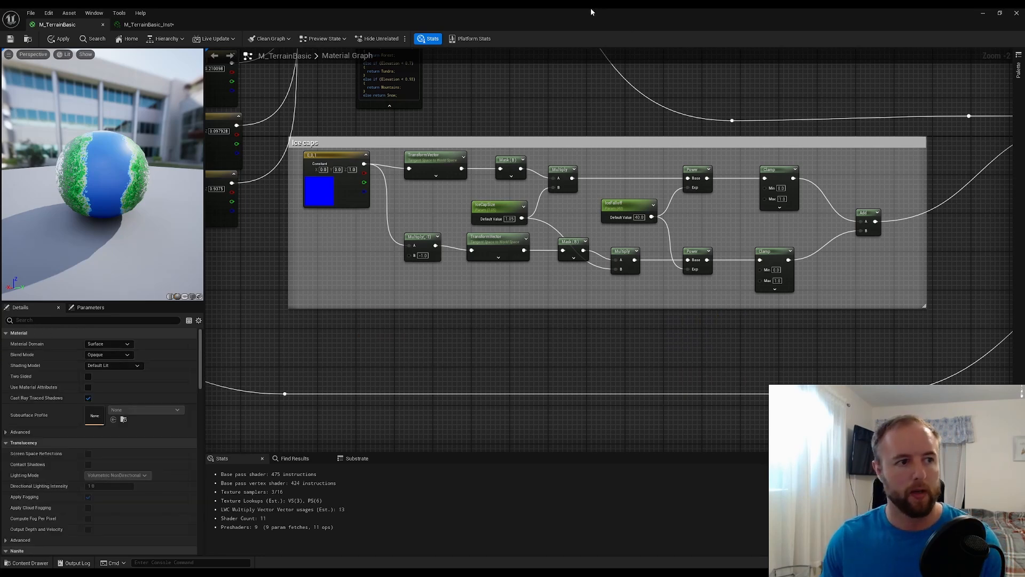
Return to the M_TerrainBasic_Inst instance in a smaller window beside the planet and set its IceCapSize to 1.05
{"action": "left_click_drag", "start_coordinate": [591, 8], "coordinate": [751, 294]}
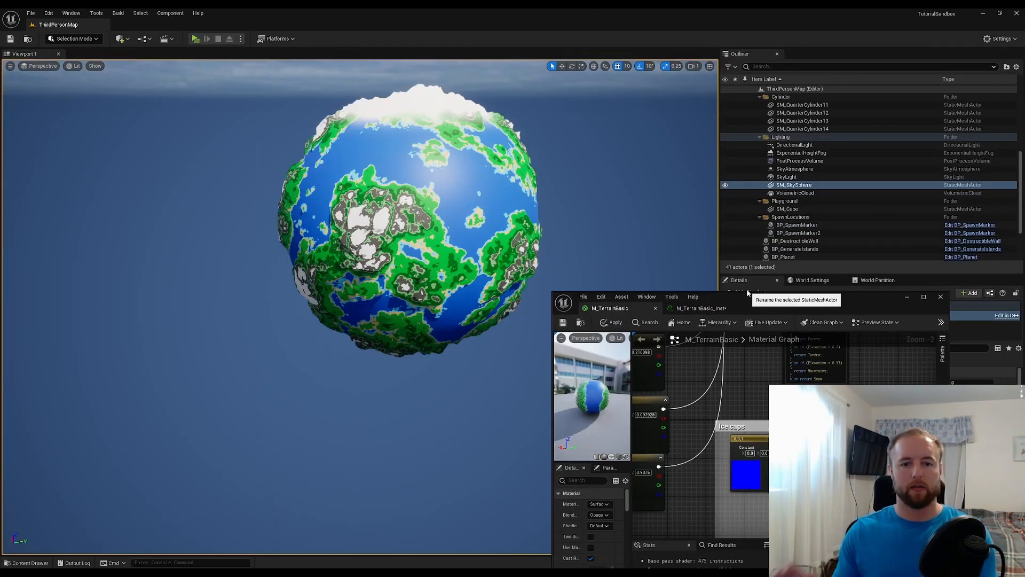
{"action": "left_click", "coordinate": [709, 309]}
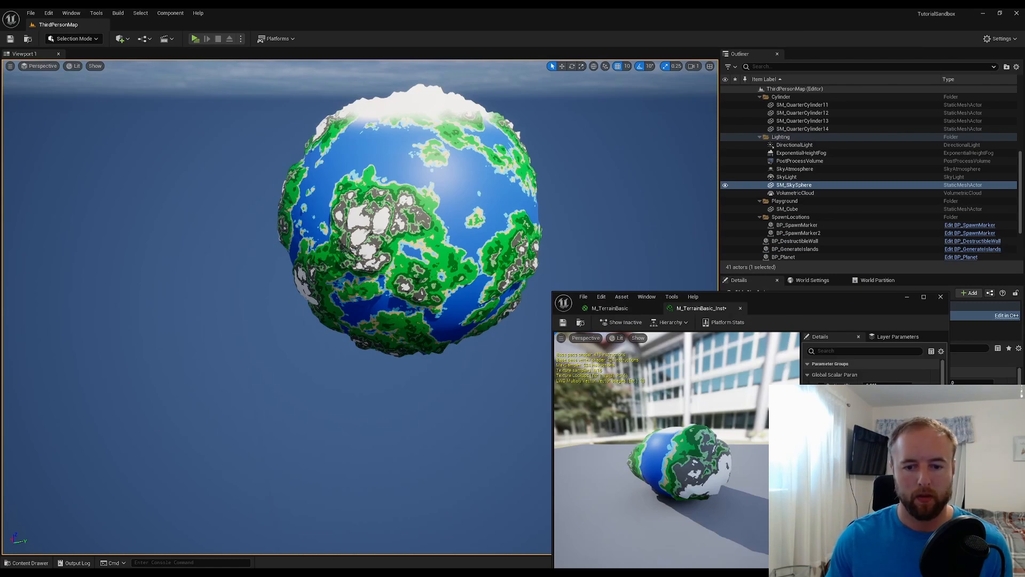
{"action": "mouse_move", "coordinate": [888, 438]}
{"action": "left_mouse_down"}
{"action": "mouse_move", "coordinate": [934, 437]}
{"action": "mouse_move", "coordinate": [895, 438]}
{"action": "left_mouse_up"}
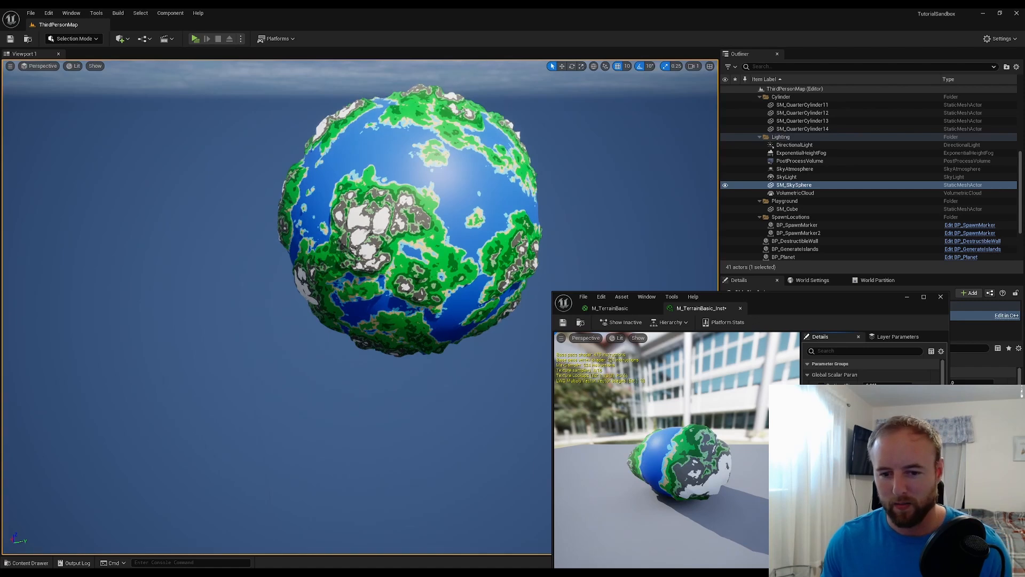
{"action": "key", "text": "Return"}
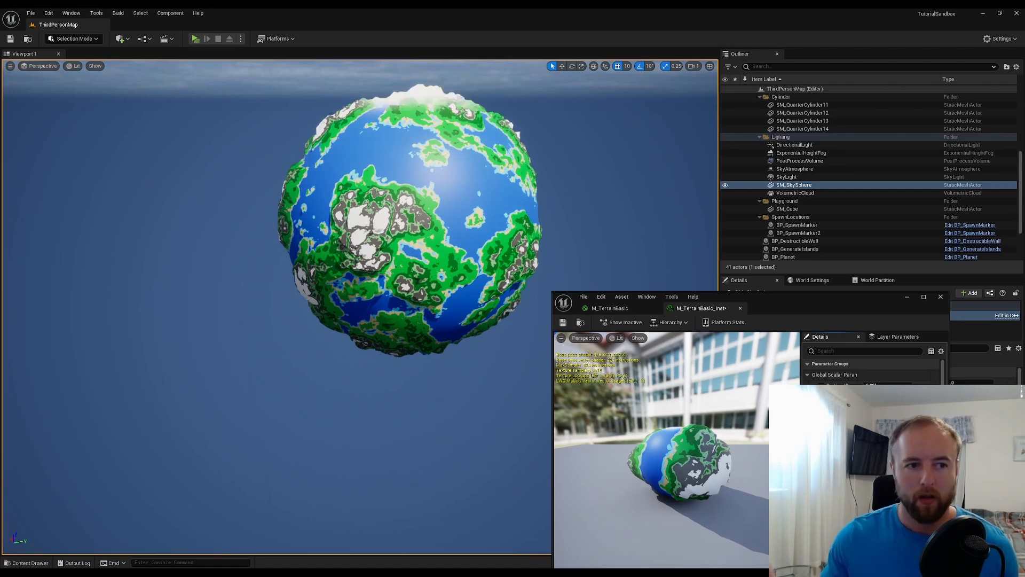
Save the material instance and move its window higher over the level editor to expose its parameters
{"action": "left_click", "coordinate": [563, 323]}
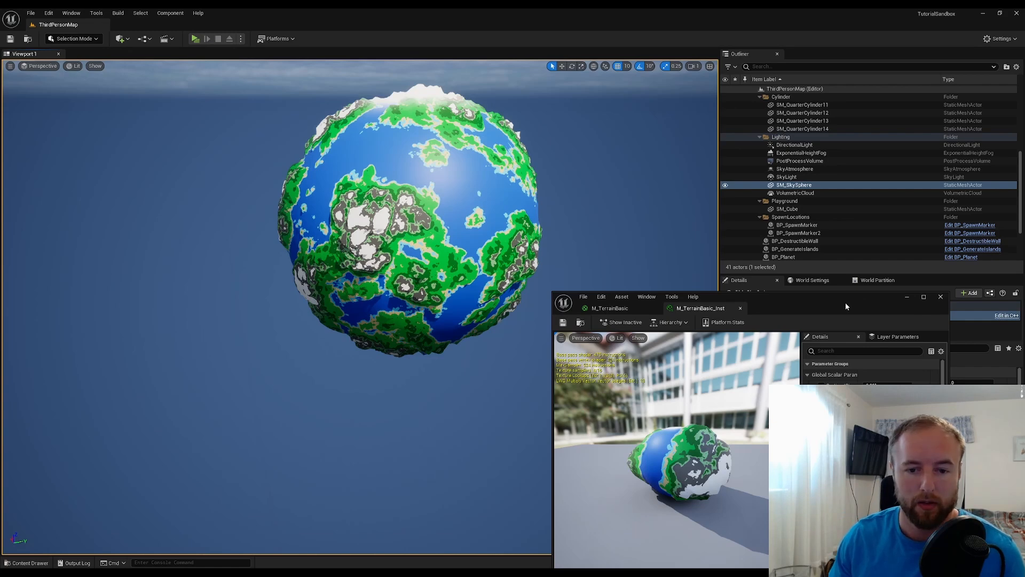
{"action": "left_click_drag", "start_coordinate": [846, 305], "coordinate": [783, 167]}
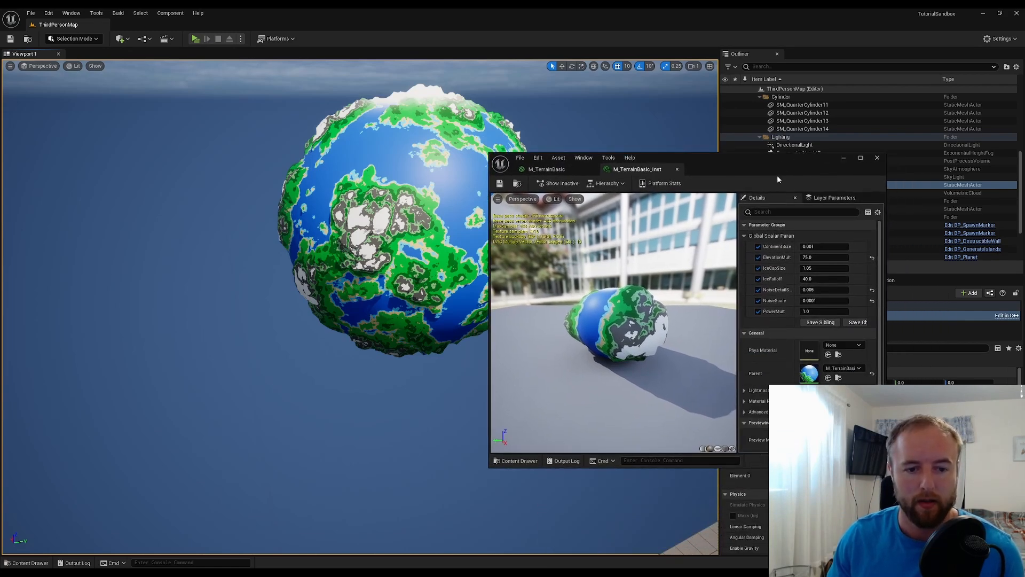